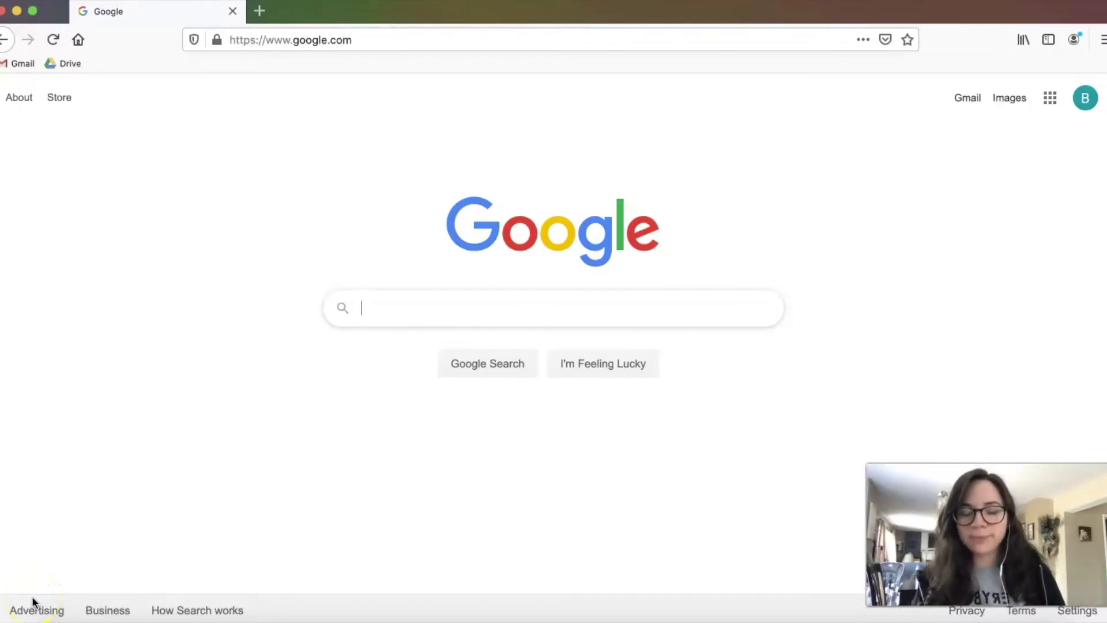
Create a new blank Google Form by entering forms.new in Firefox's address bar.
left_click(370, 38)
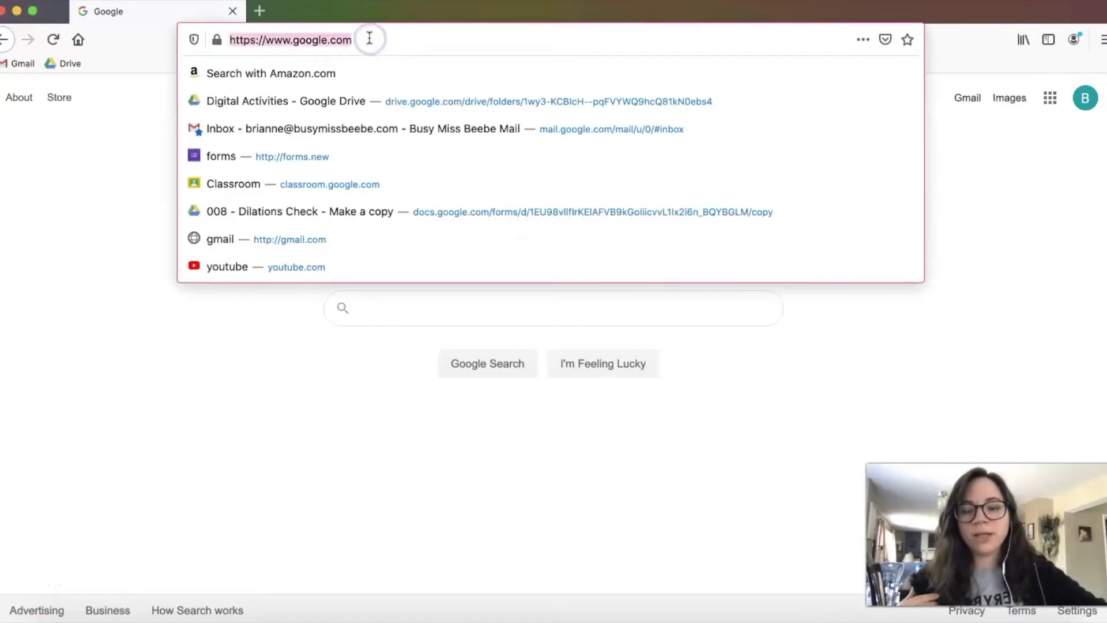
type("forms.new")
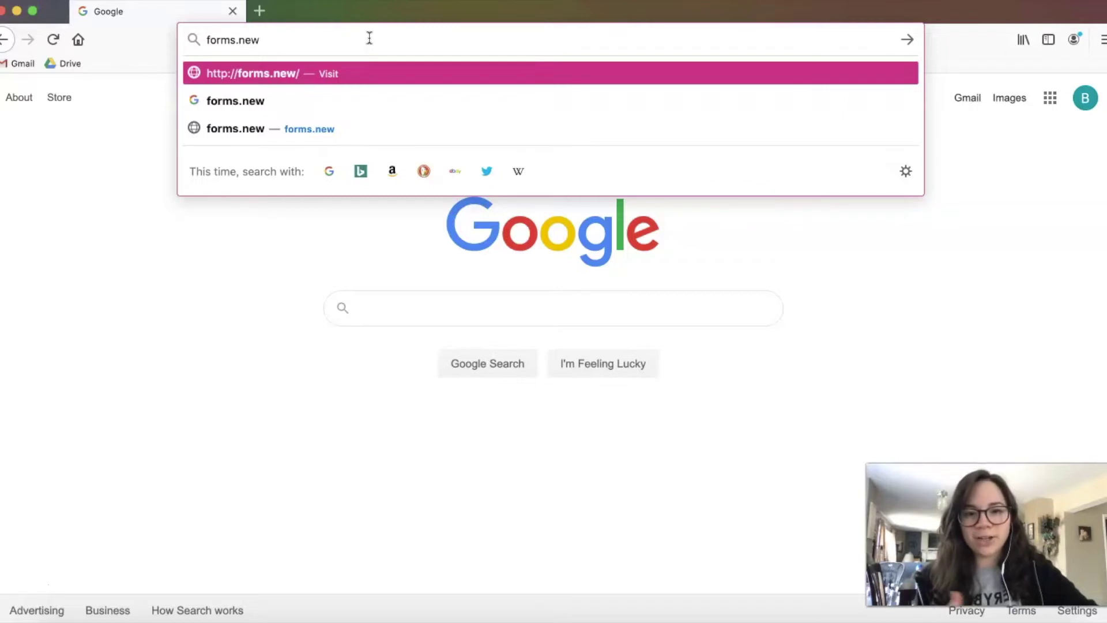
key("Return")
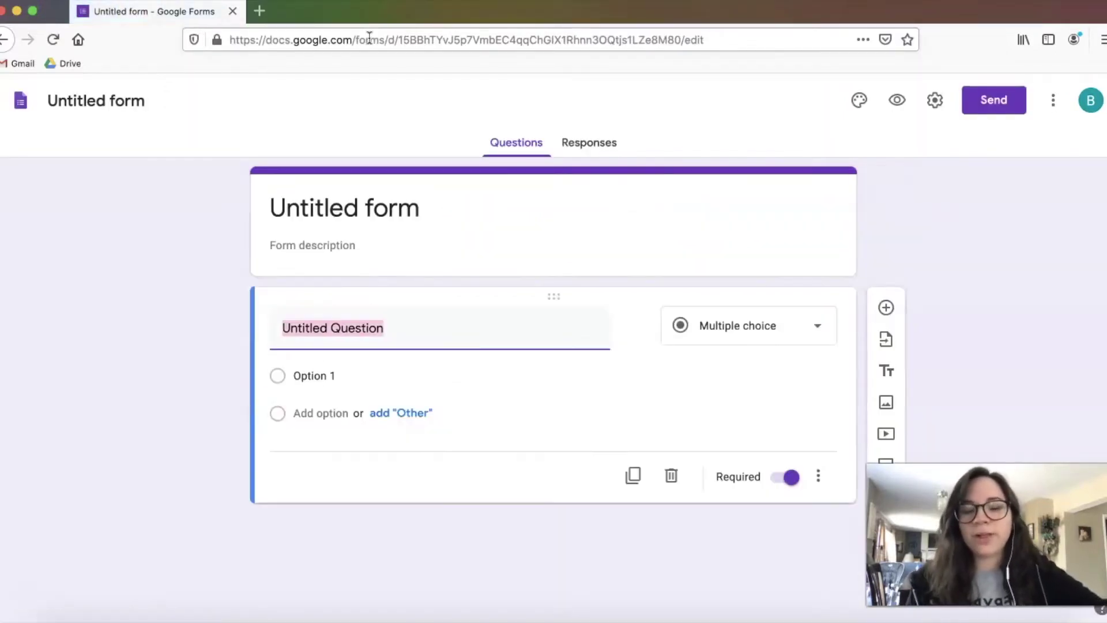
Title the form and its file 'practice', leaving it in its current Drive location.
left_click(458, 211)
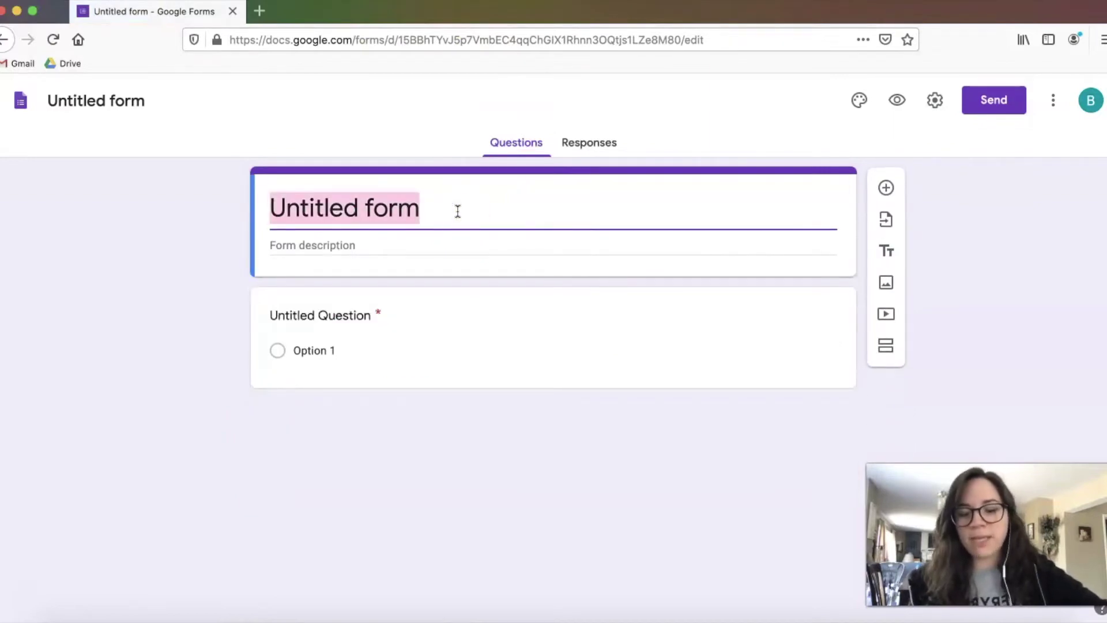
type("p")
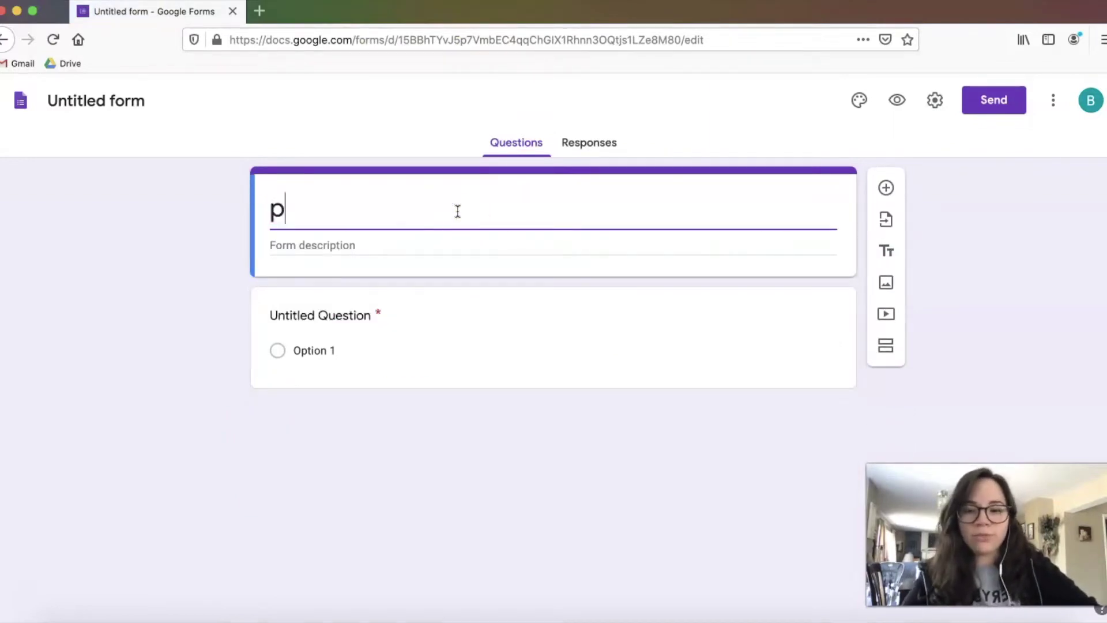
type("ractice")
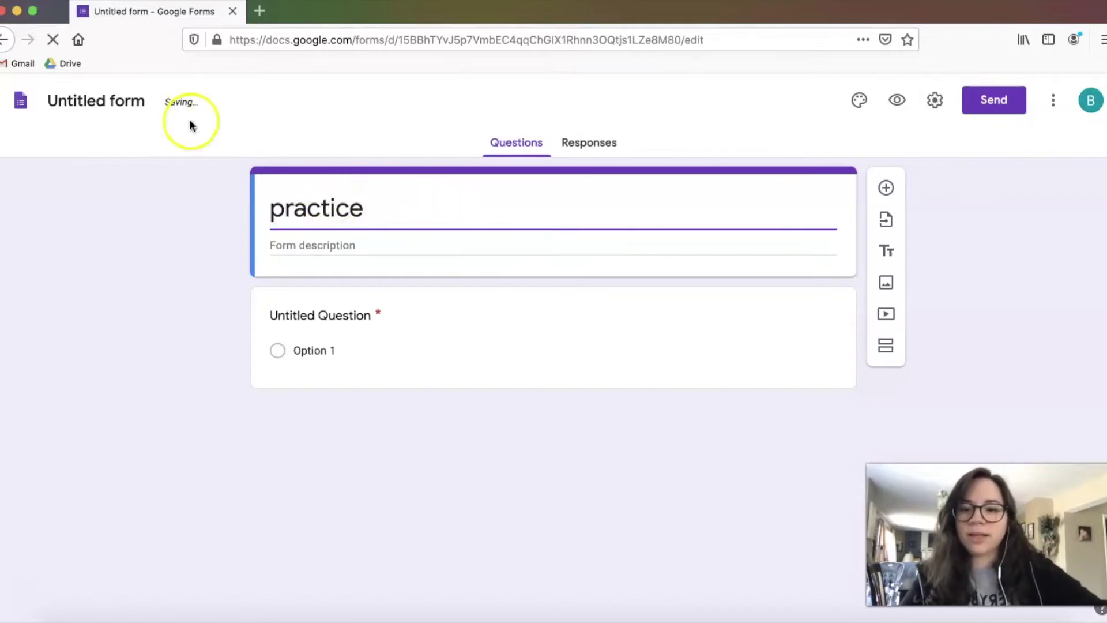
left_click(86, 100)
left_click(153, 165)
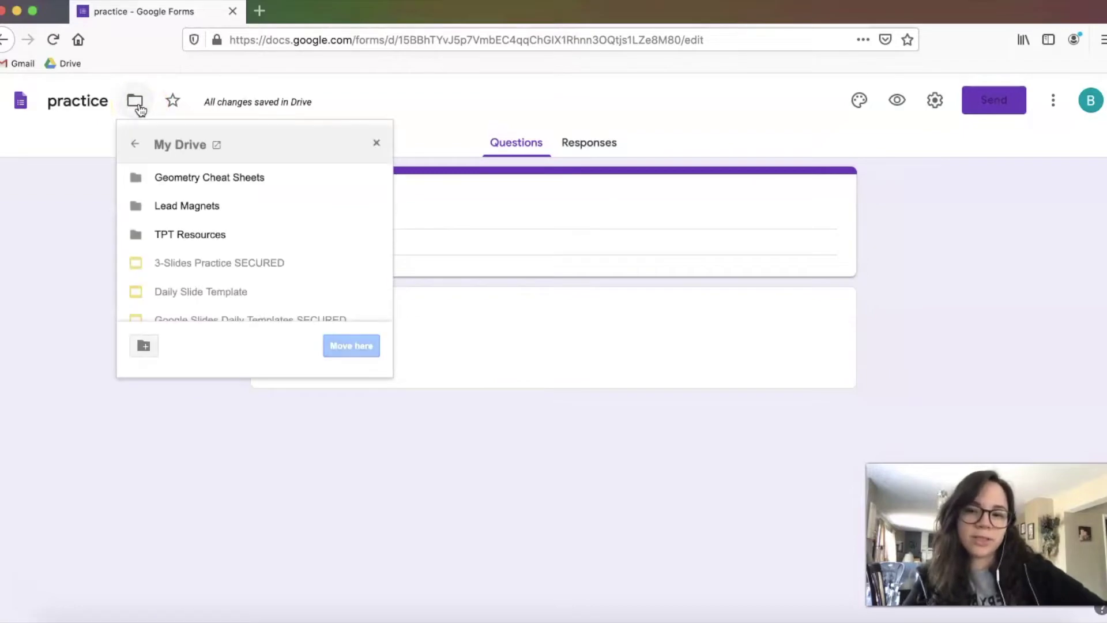
left_click(157, 177)
left_click(198, 207)
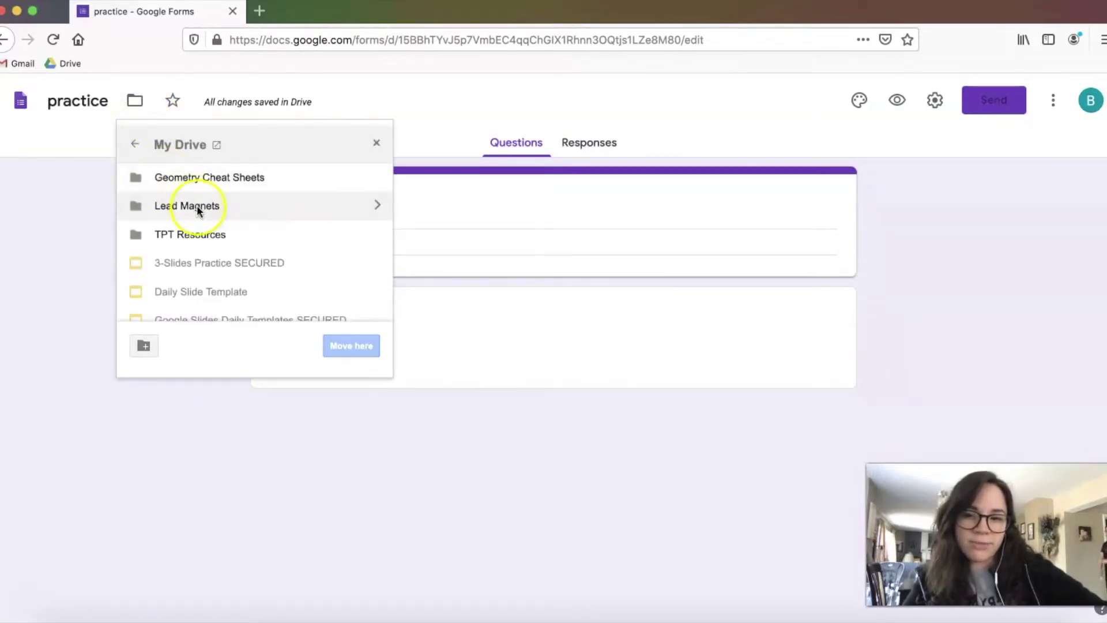
left_click(212, 378)
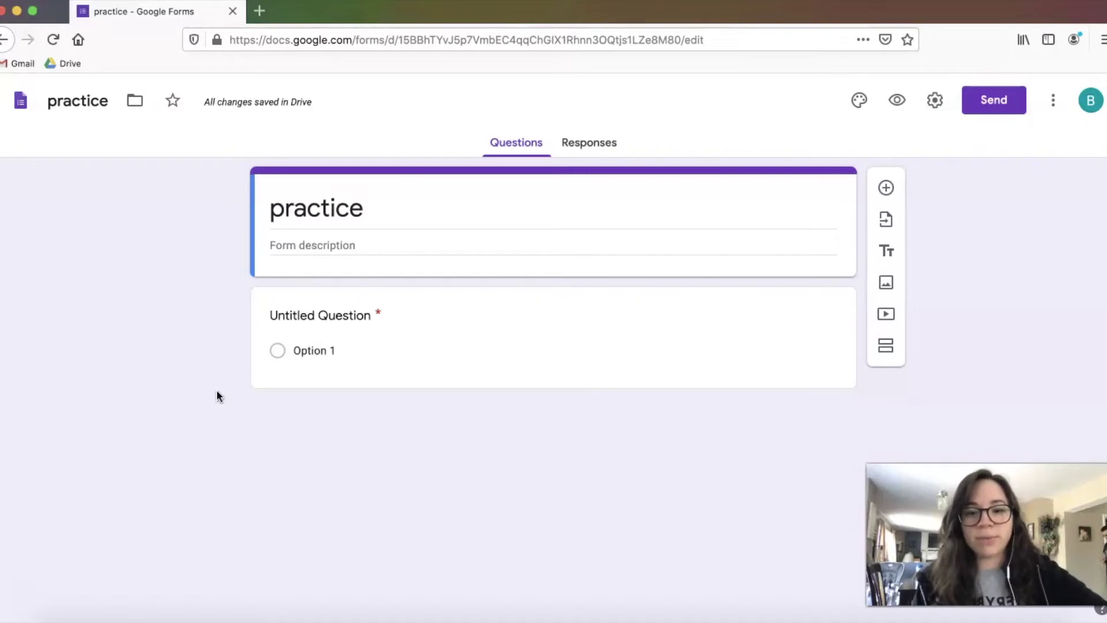
Write the form description 'video link' and 're-submit' on two separate lines.
left_click(338, 243)
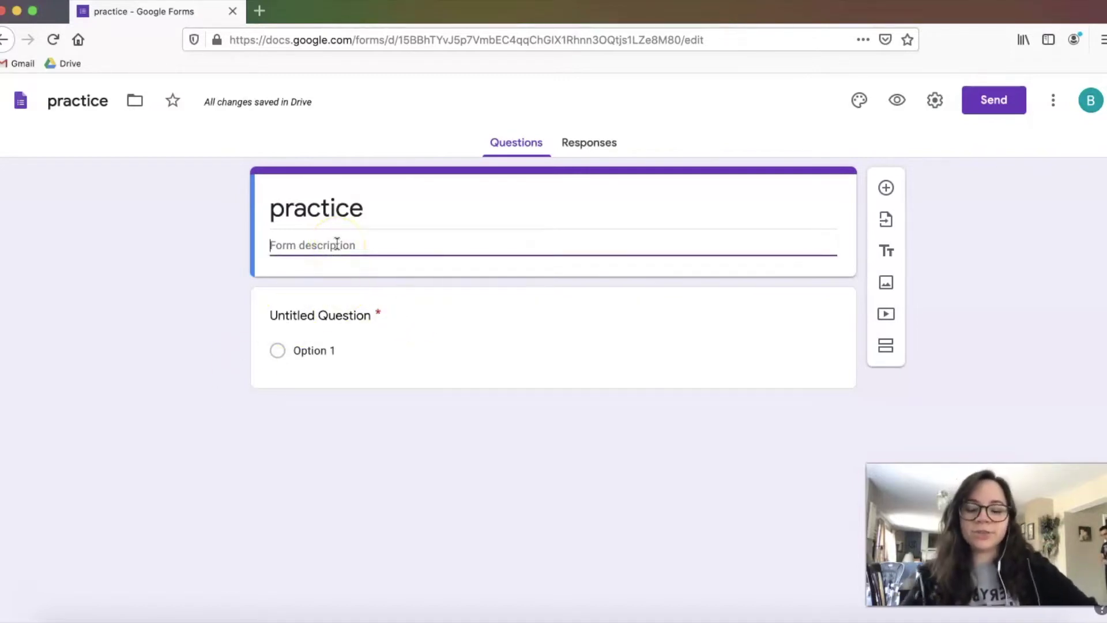
type("video link")
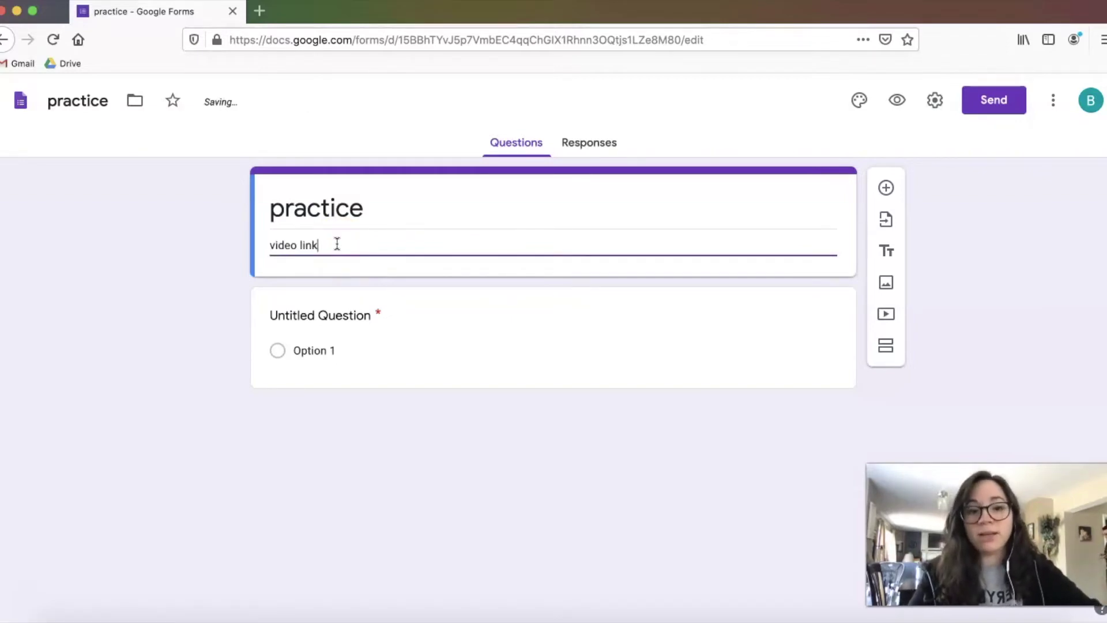
key("Return")
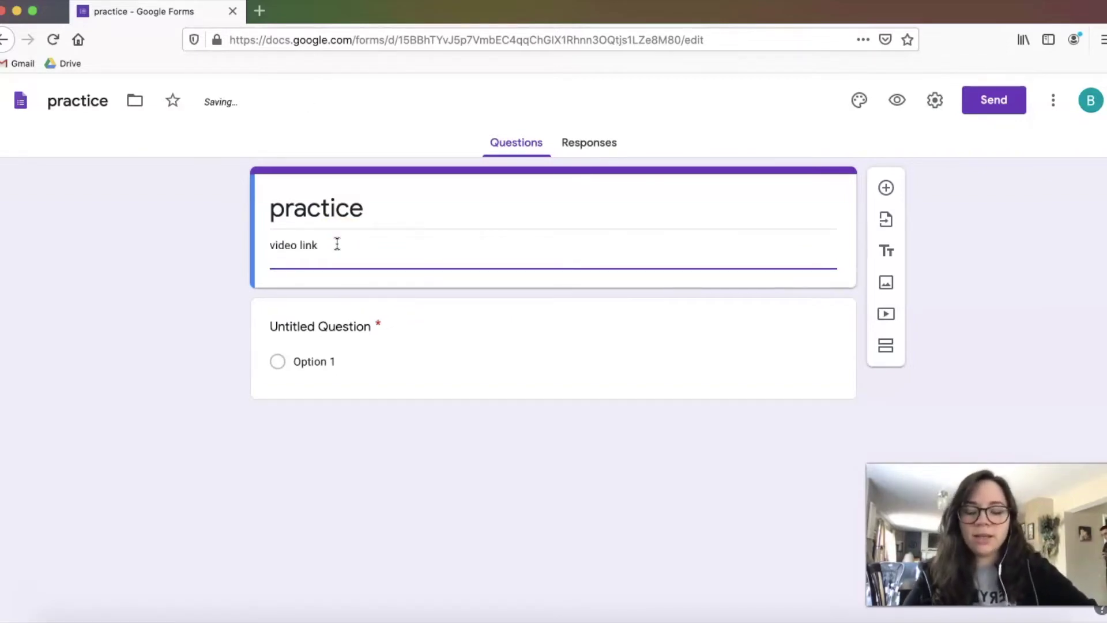
type("re-s")
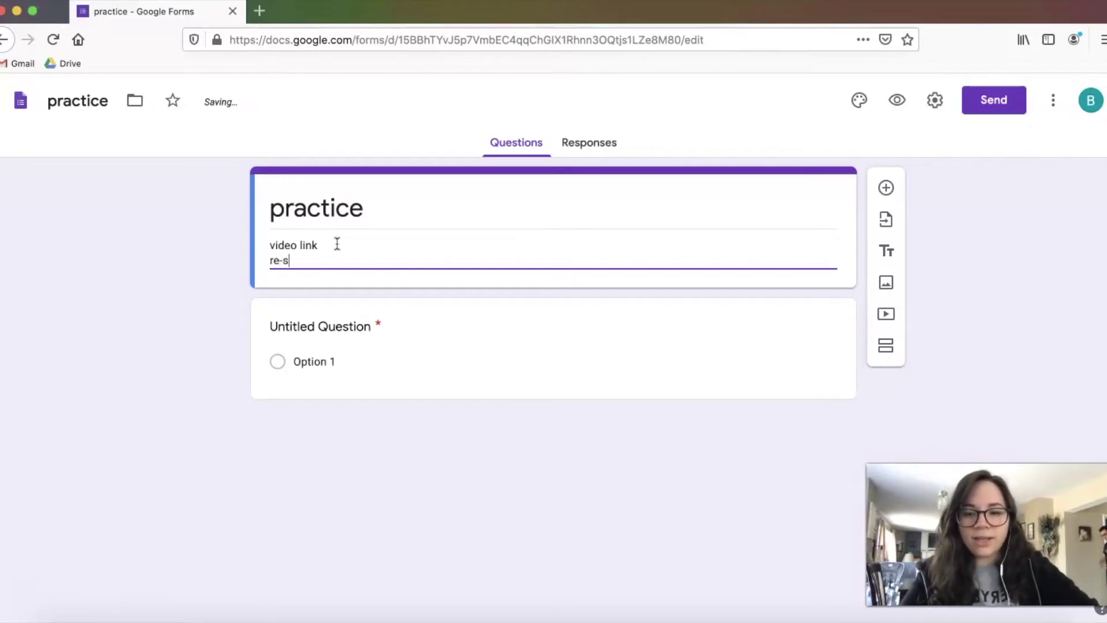
type("ubmit")
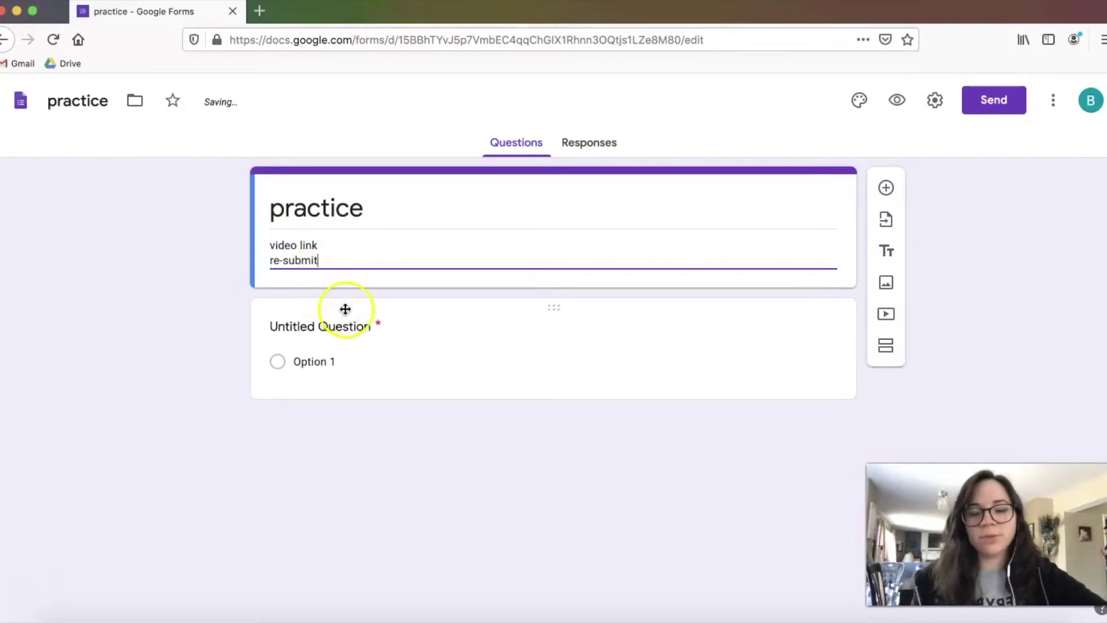
Make the first question a multiple-choice '??' with Option 1, Option 2 and an Other choice.
left_click(353, 327)
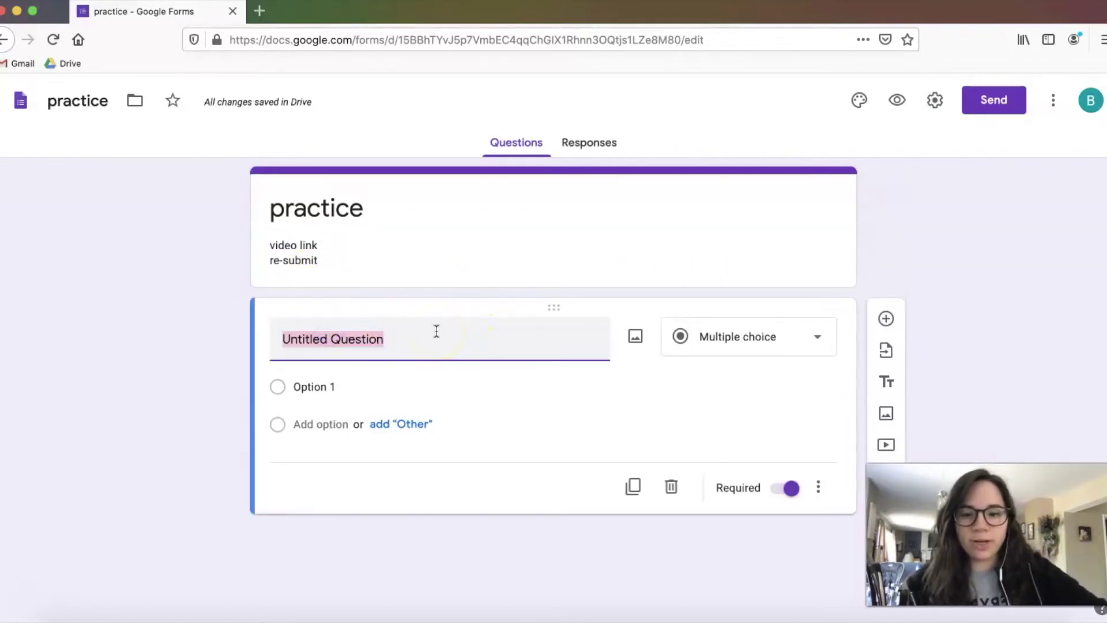
type("??")
left_click(358, 385)
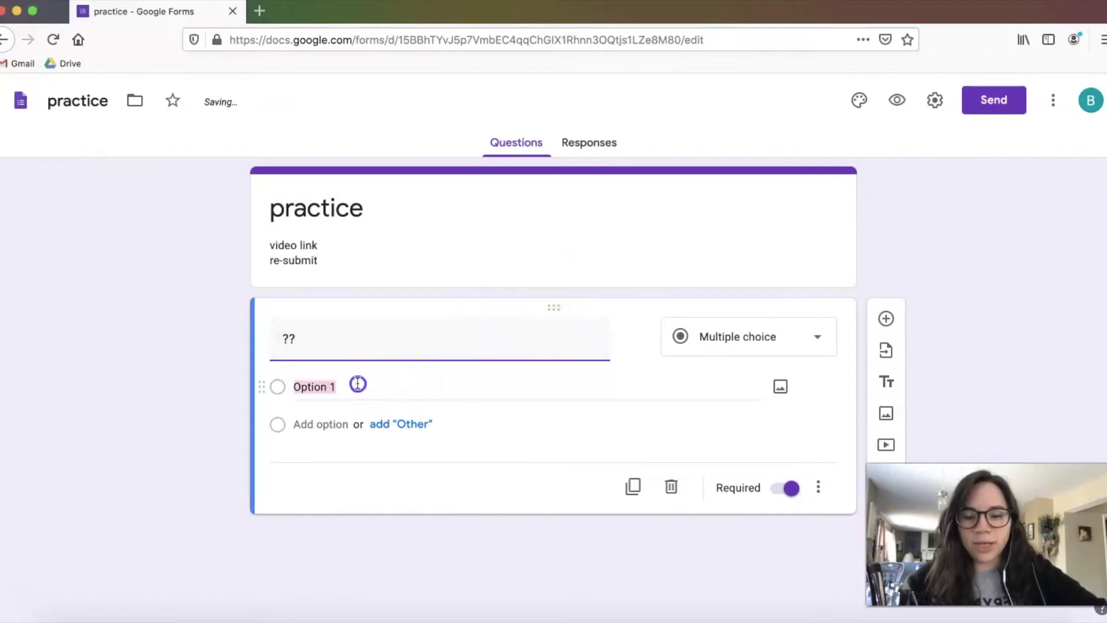
left_click(321, 425)
left_click(767, 339)
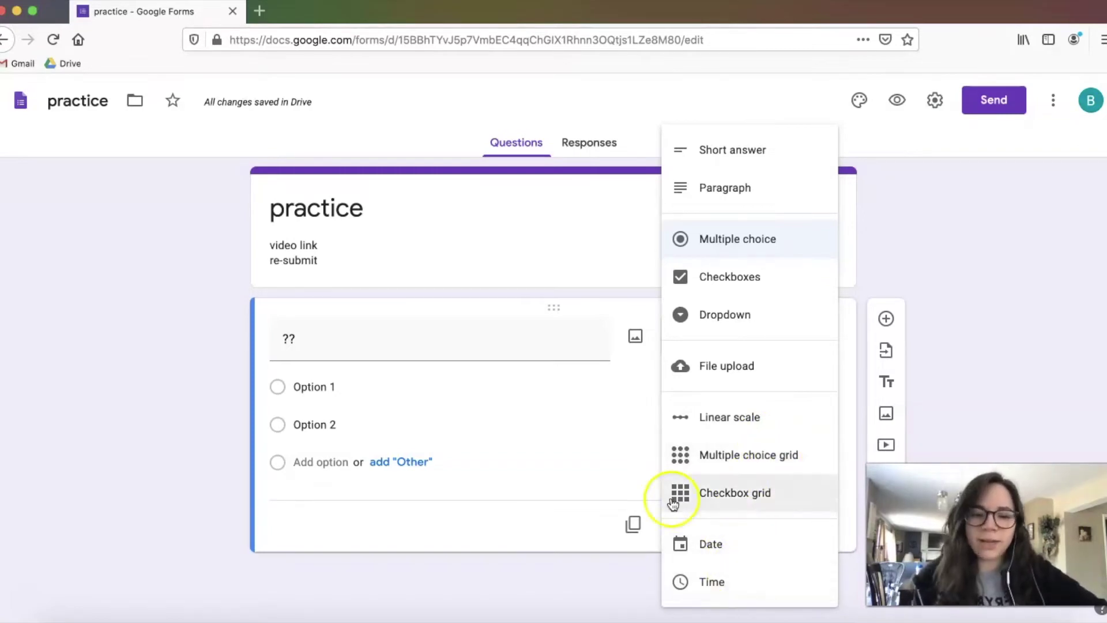
left_click(396, 462)
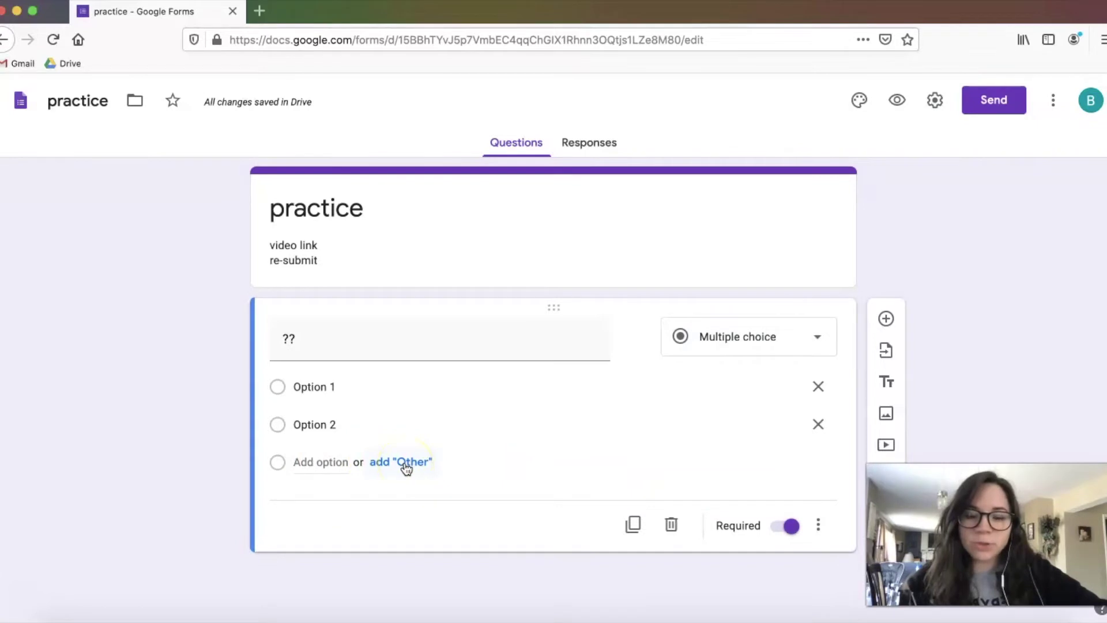
left_click(407, 465)
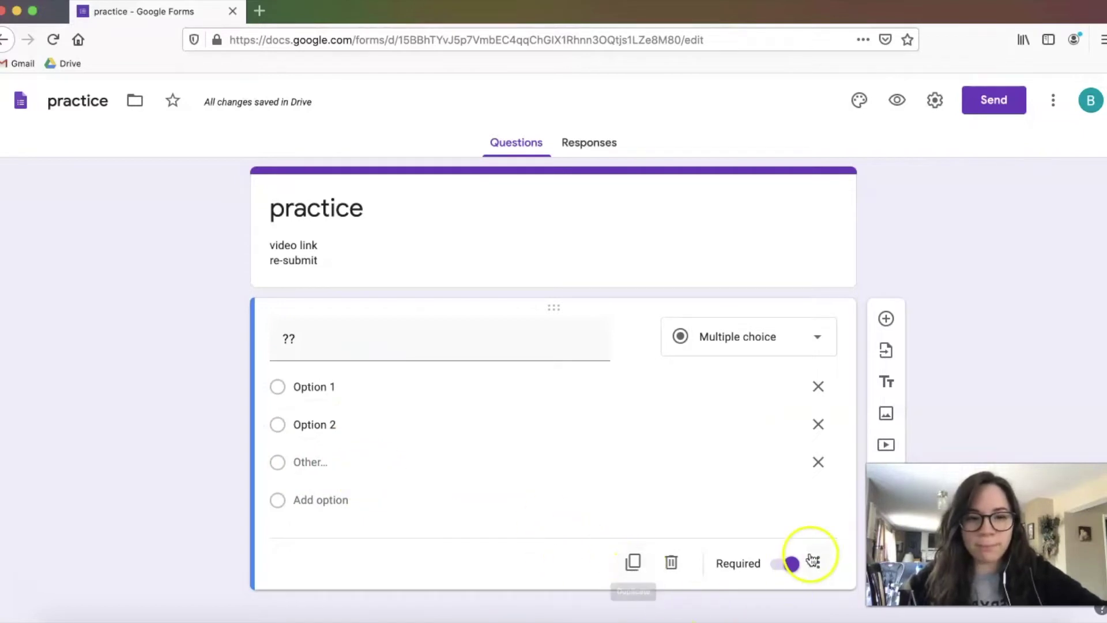
Duplicate then delete the copy, and toggle Required off and back on.
left_click(634, 568)
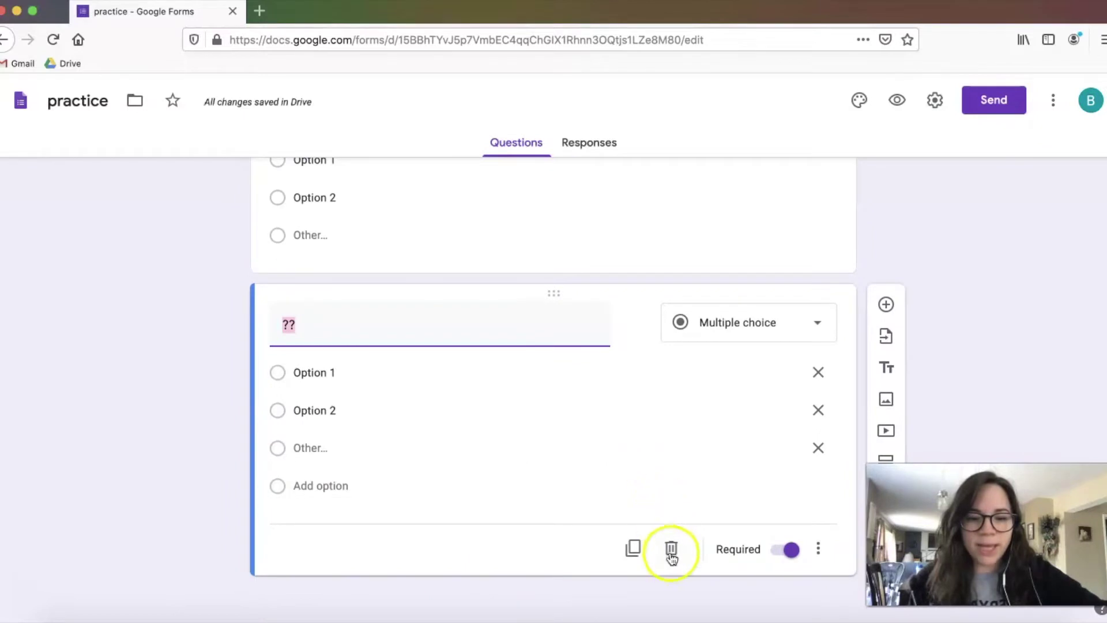
left_click(676, 555)
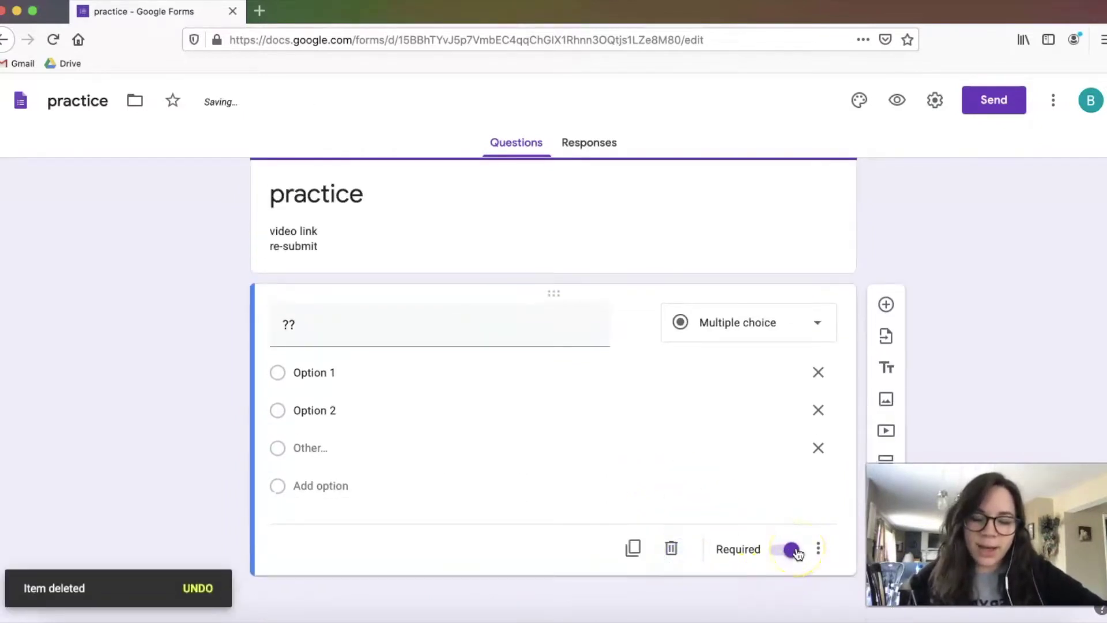
left_click(792, 552)
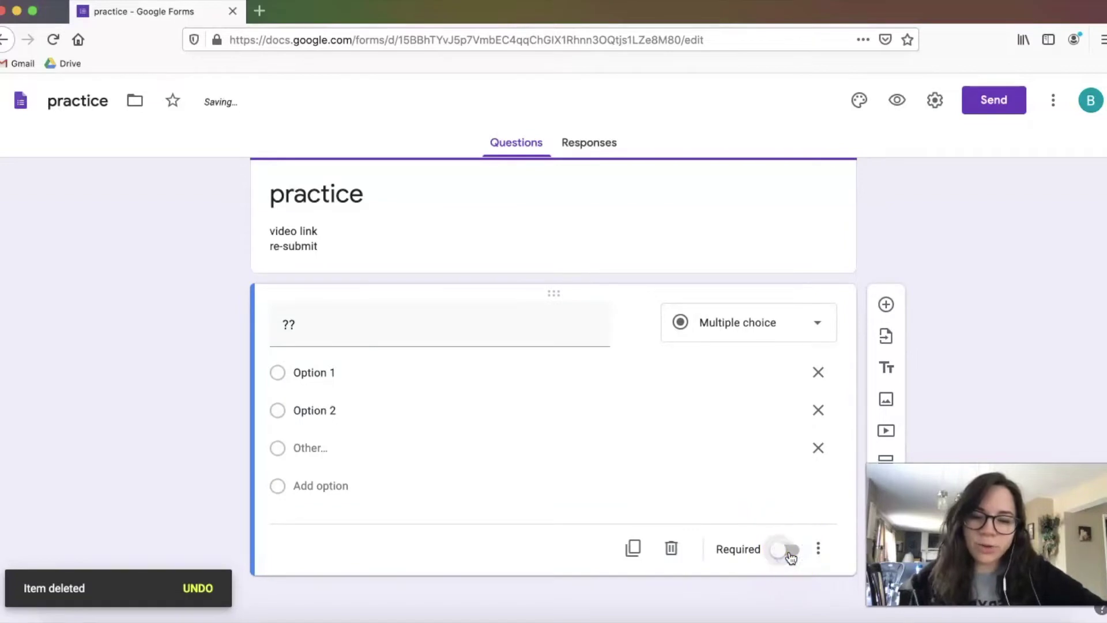
left_click(792, 554)
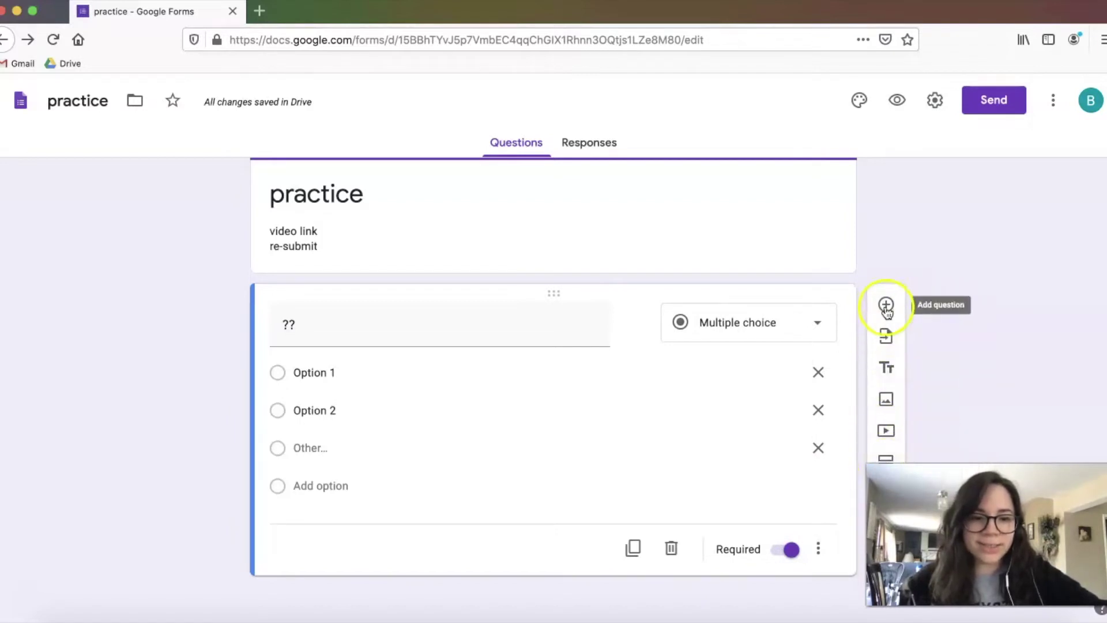
left_click(748, 372)
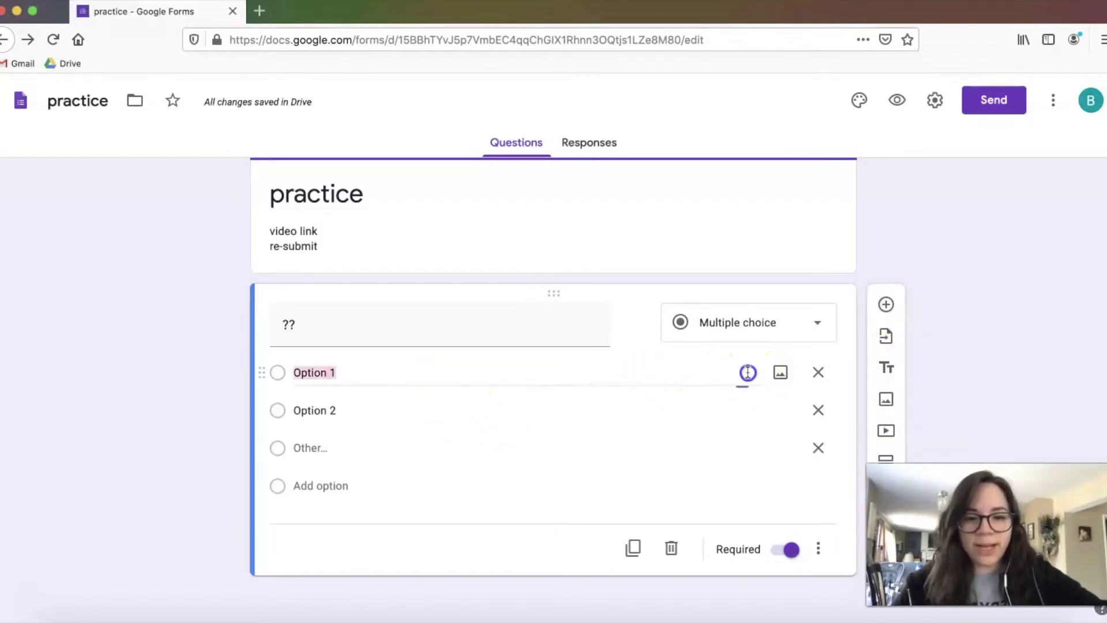
left_click(781, 375)
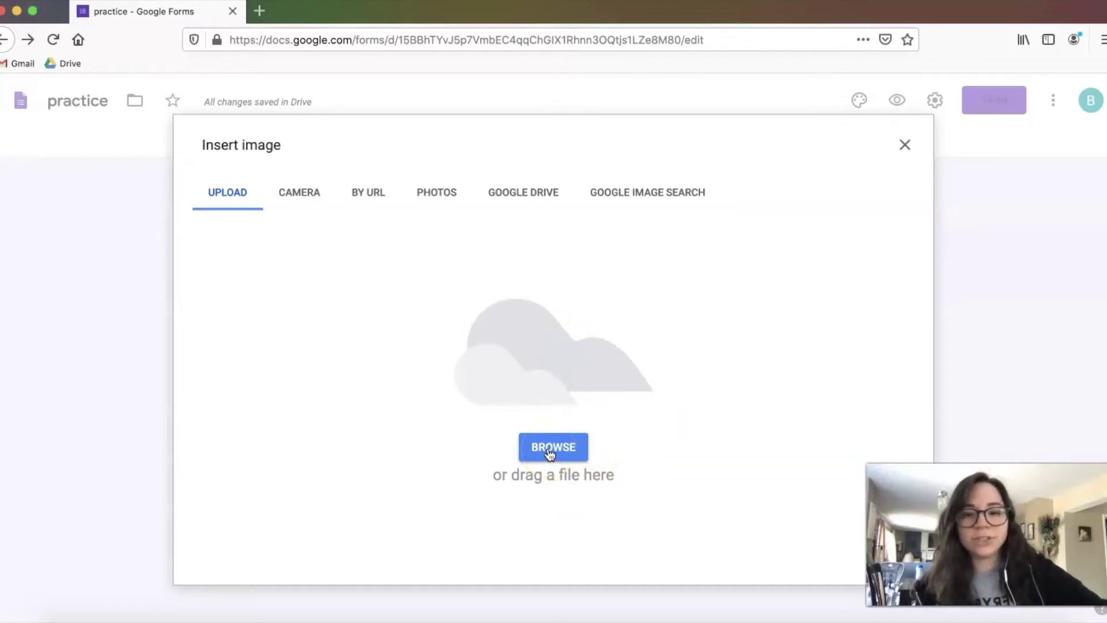
left_click(710, 300)
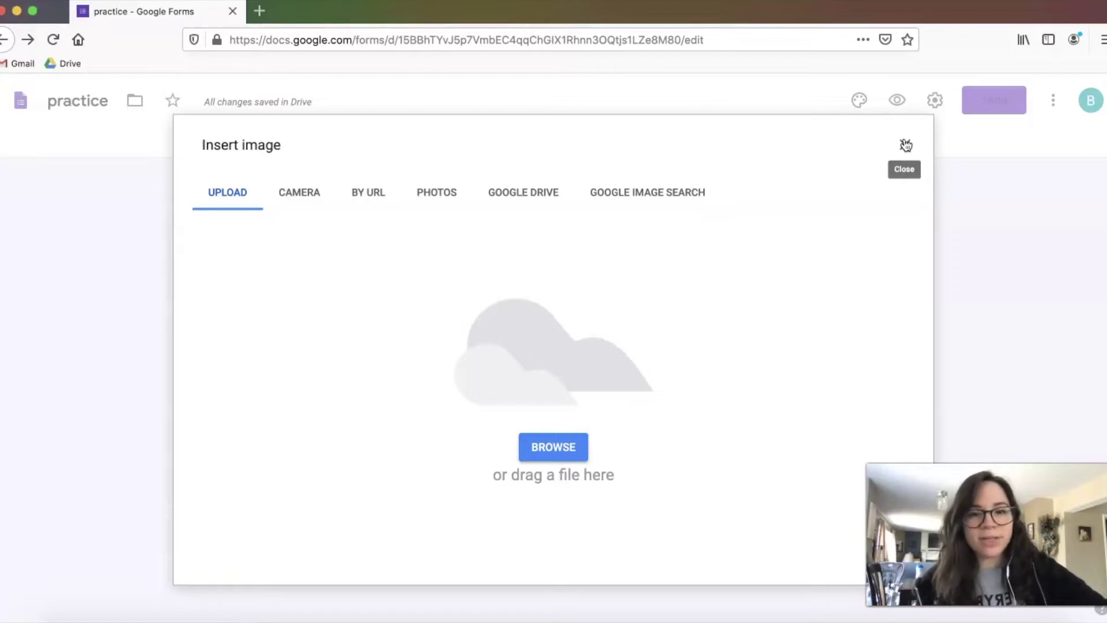
left_click(906, 144)
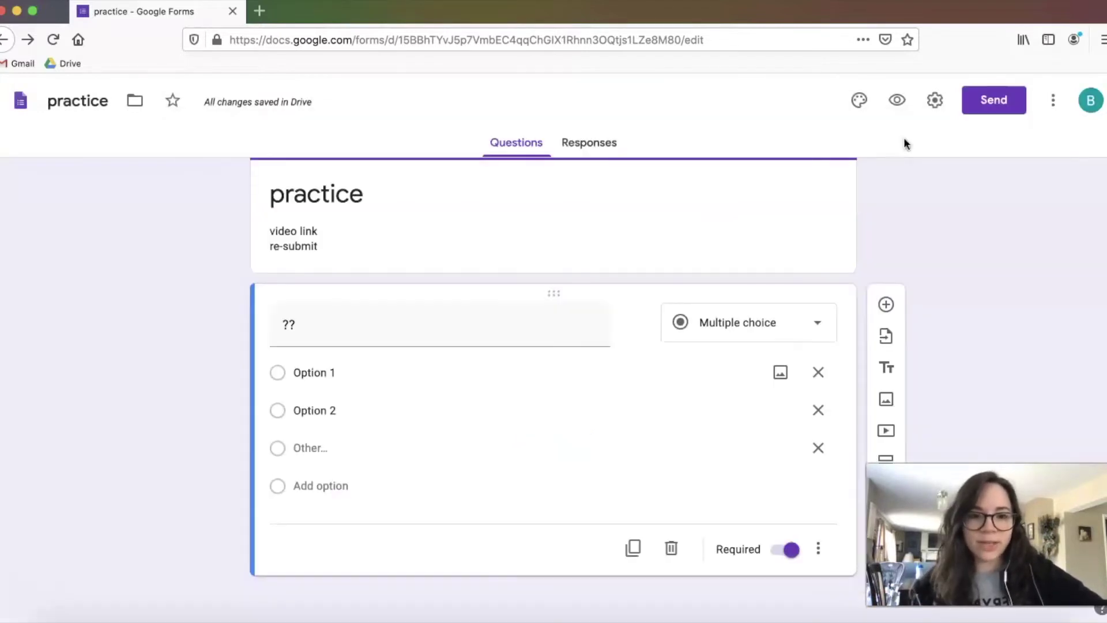
Change the form's theme colour to Light Blue, briefly viewing the custom colour picker.
left_click(860, 100)
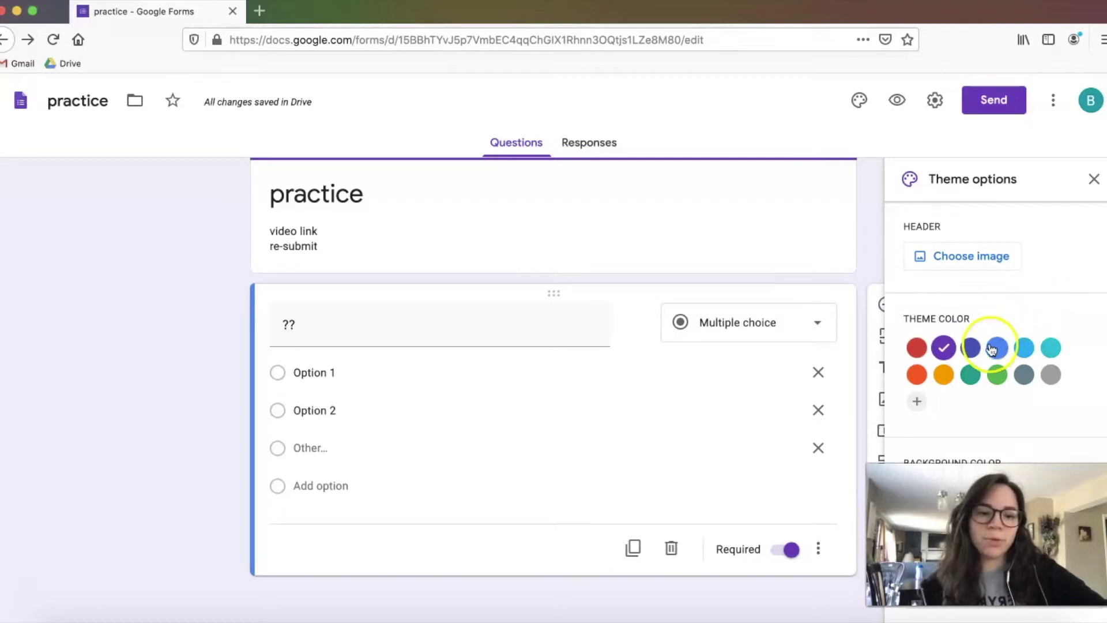
left_click(1022, 348)
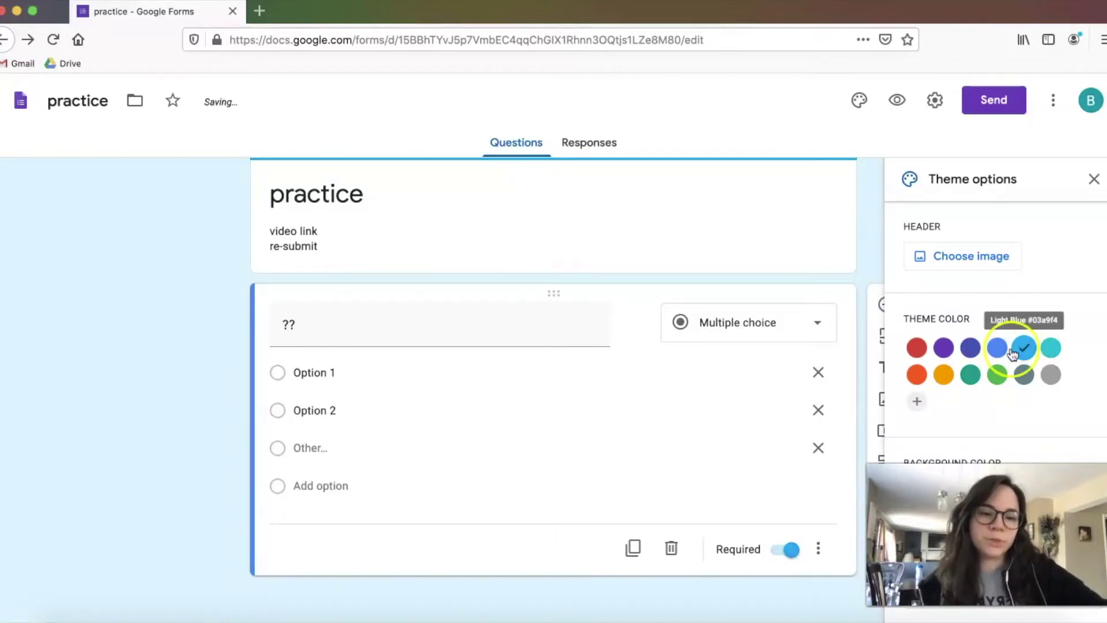
left_click(918, 403)
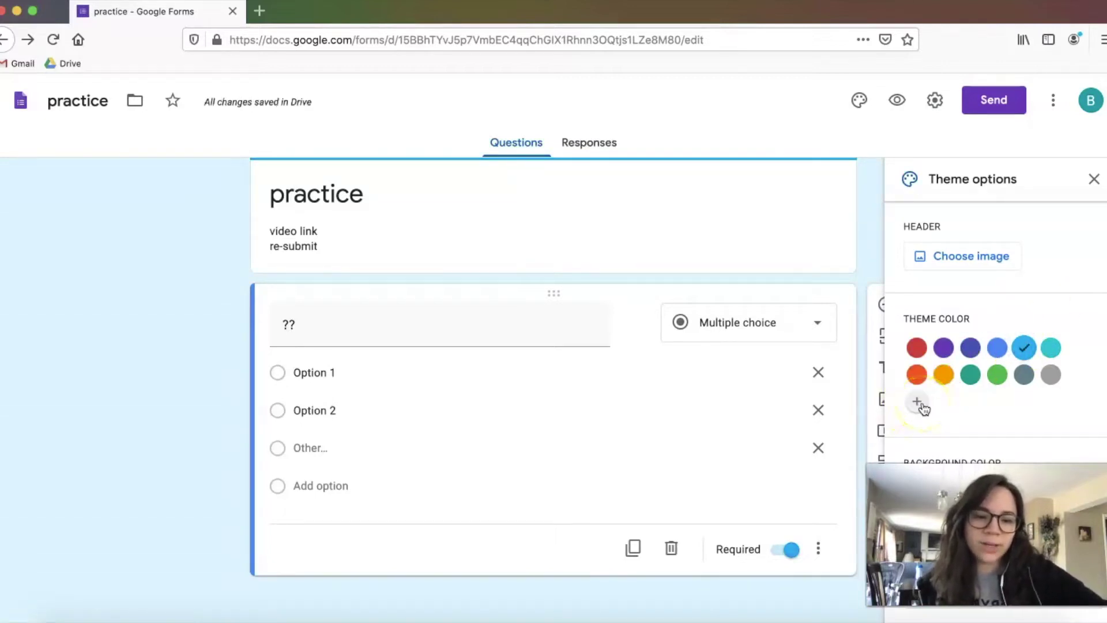
left_click(918, 402)
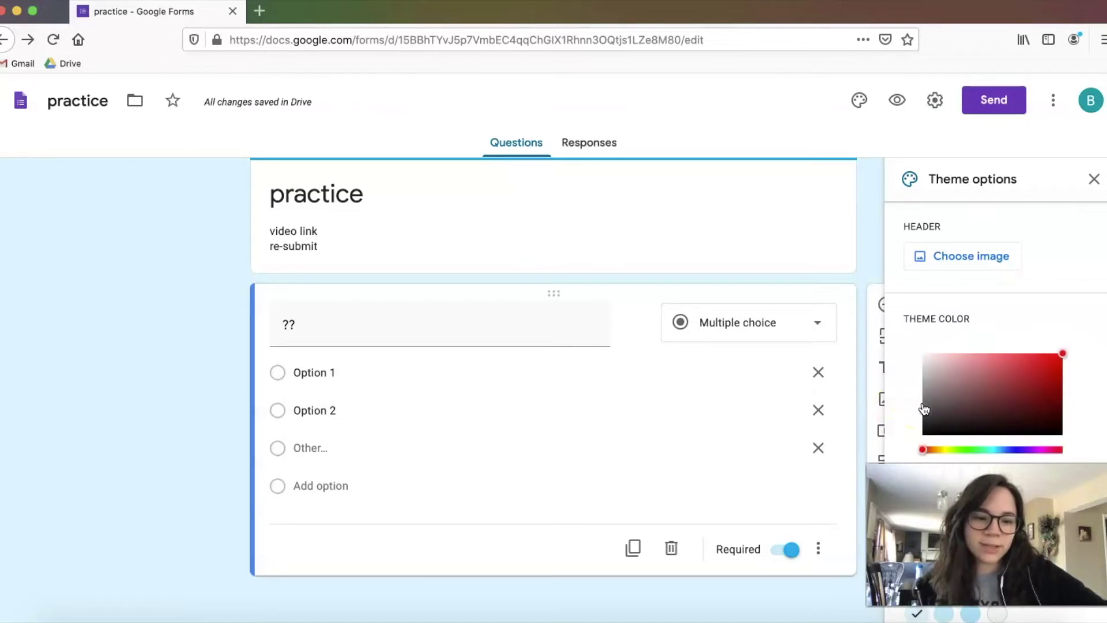
left_click(1094, 178)
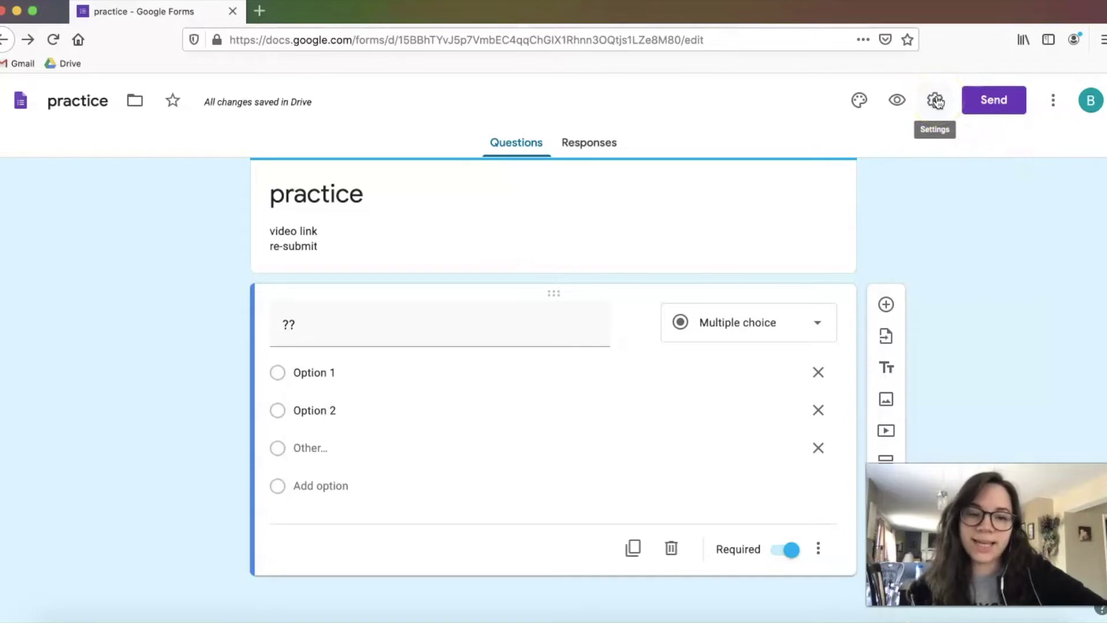
left_click(936, 101)
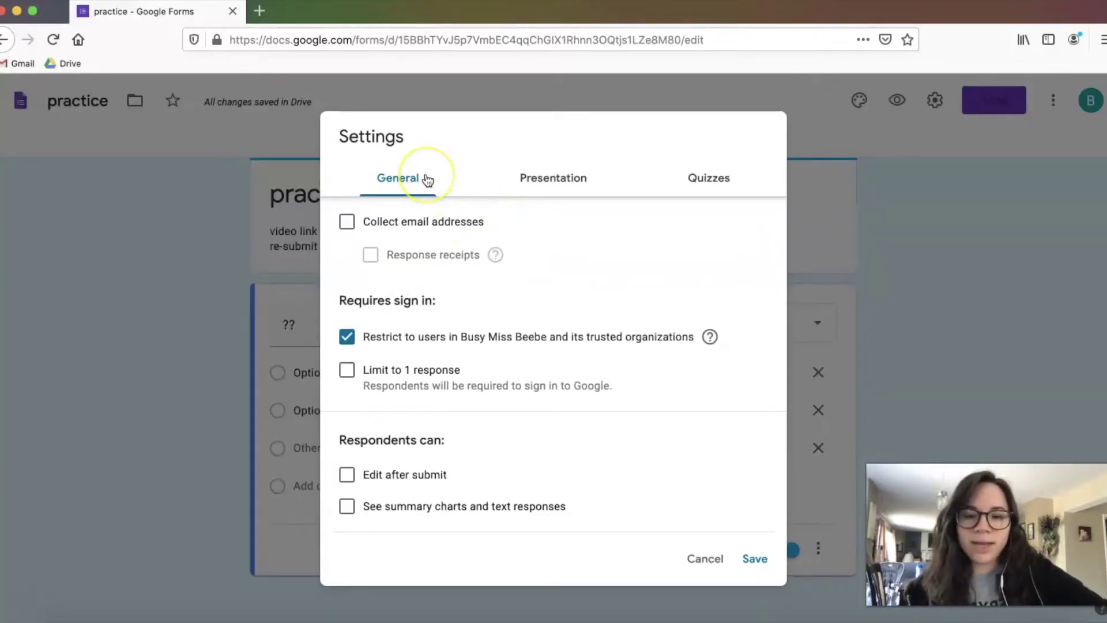
Turn on collecting respondents' email addresses in the General settings.
left_click(346, 225)
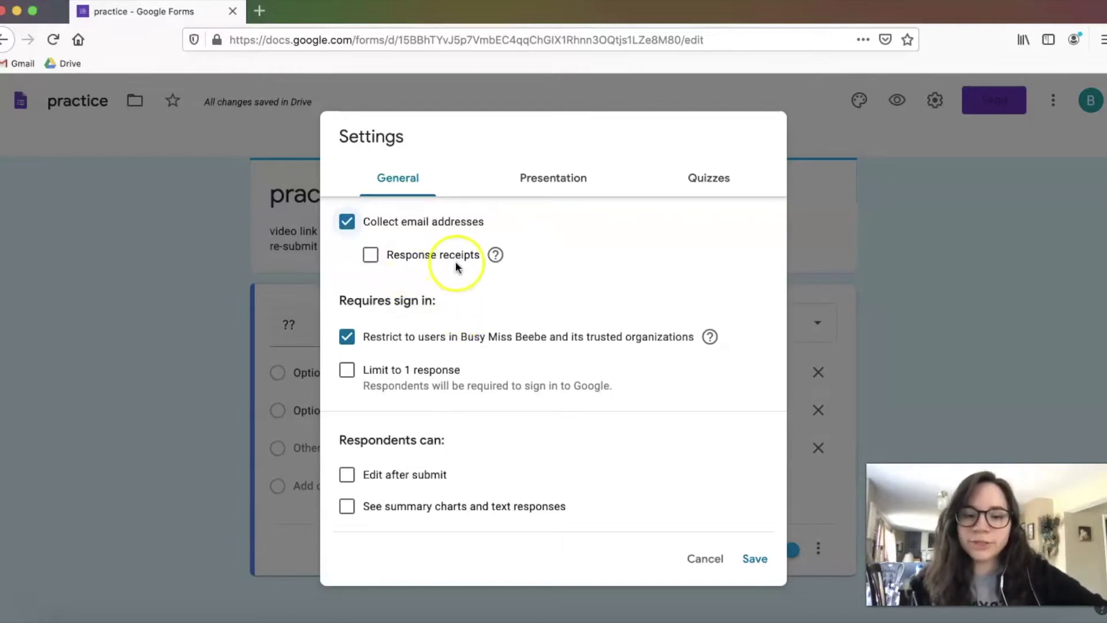
mouse_move(495, 257)
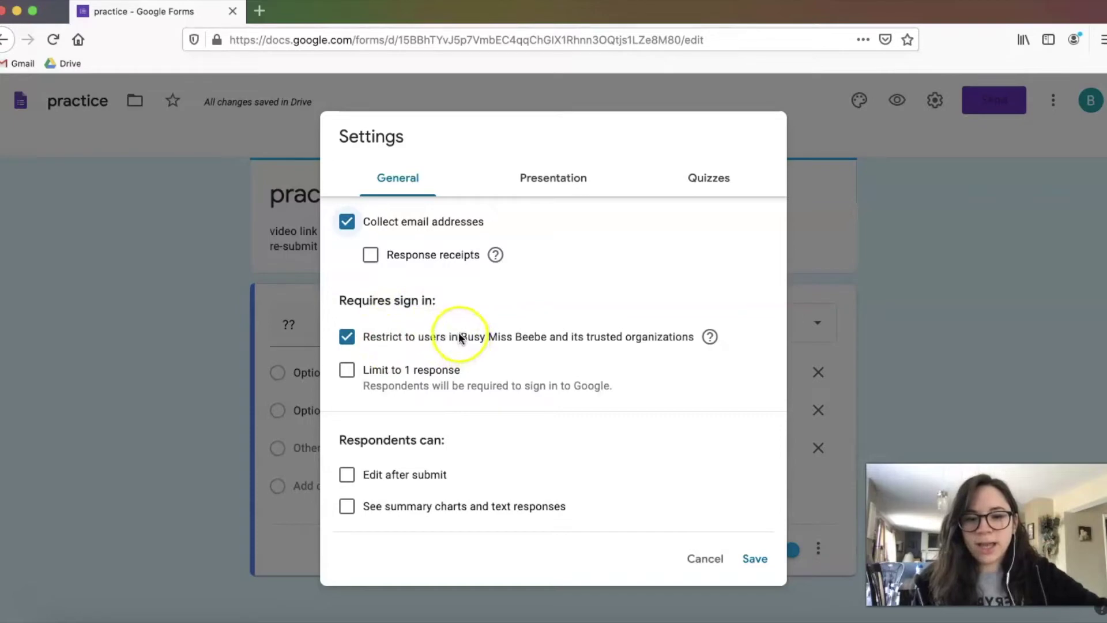
left_click_drag(461, 337, 544, 336)
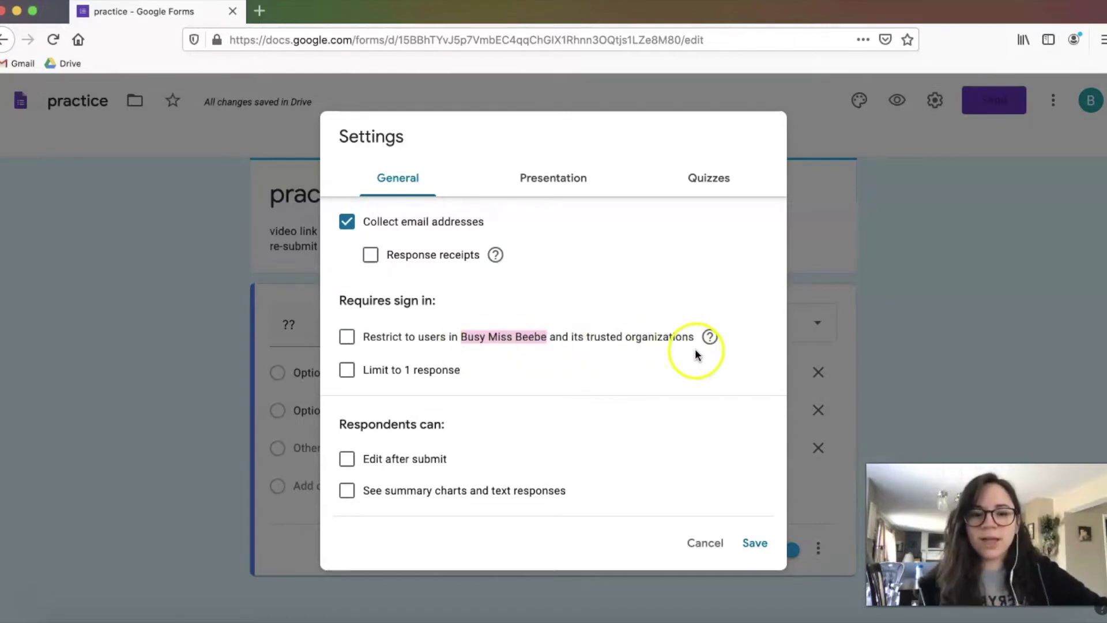
Keep sign-in restricted to organisation users, allow editing after submit, and leave summary charts off.
left_click(347, 338)
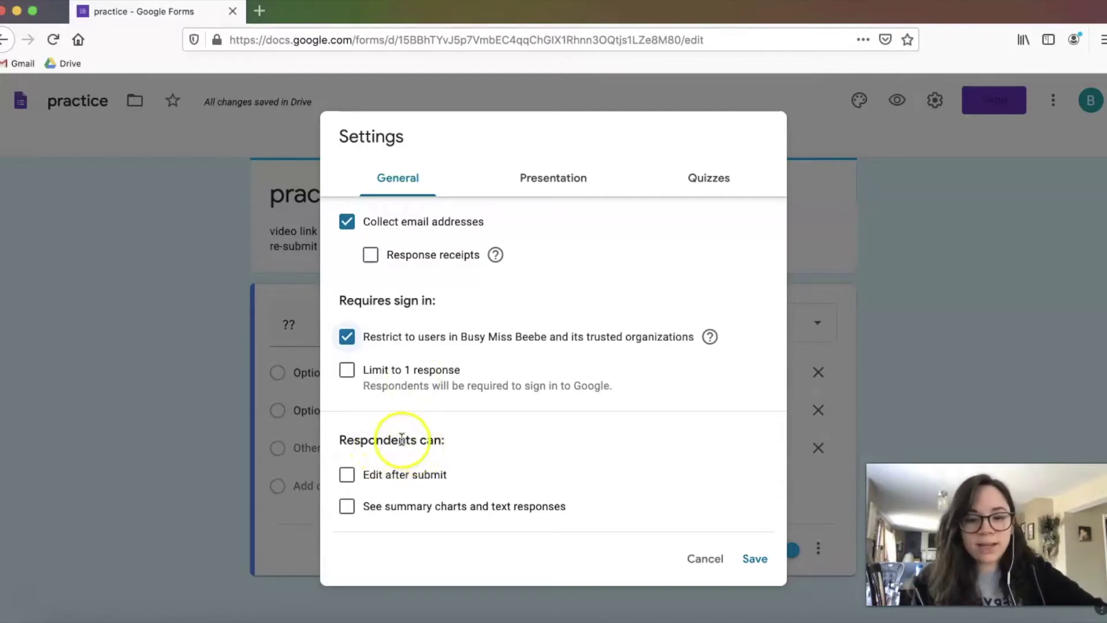
left_click(348, 476)
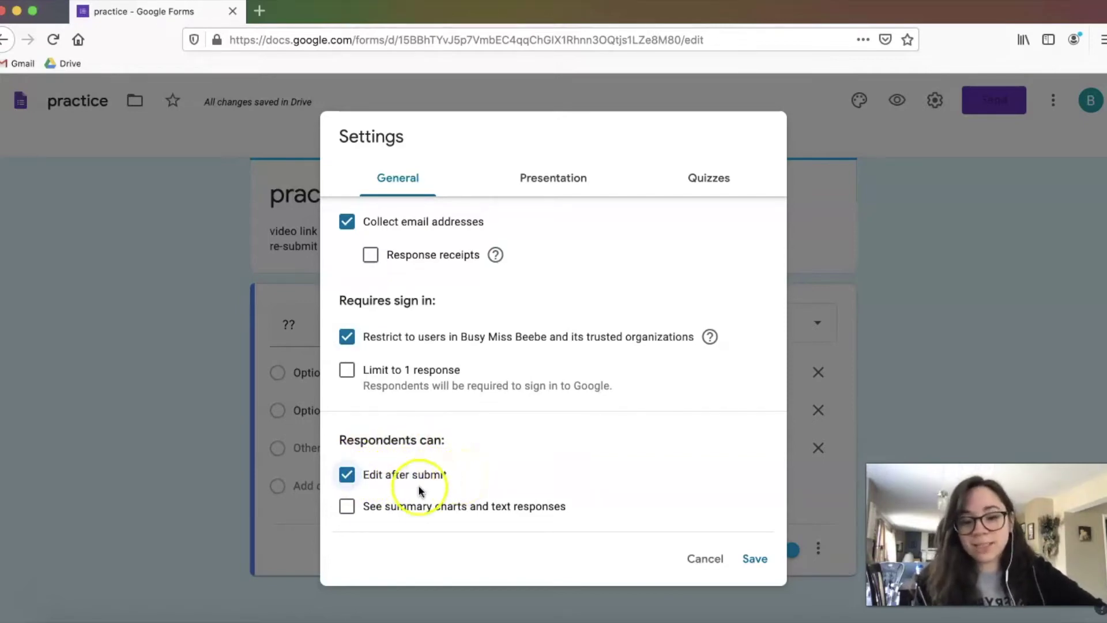
left_click_drag(366, 504, 514, 519)
left_click(589, 506)
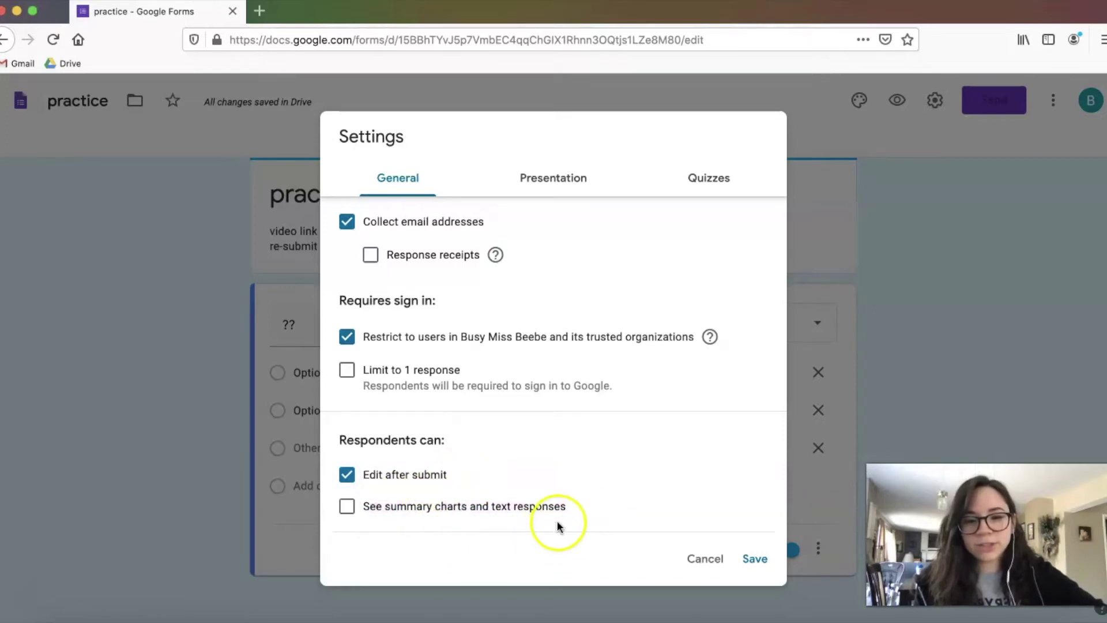
left_click(553, 178)
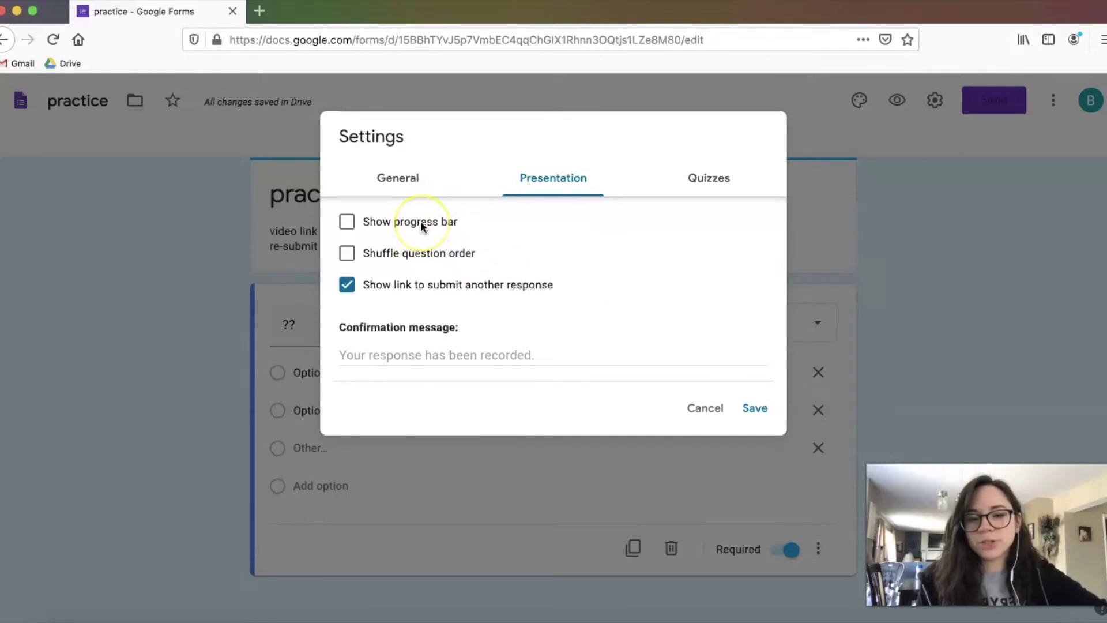
Make the form a quiz releasing grades after manual review, hide correct answers, and save.
left_click(710, 180)
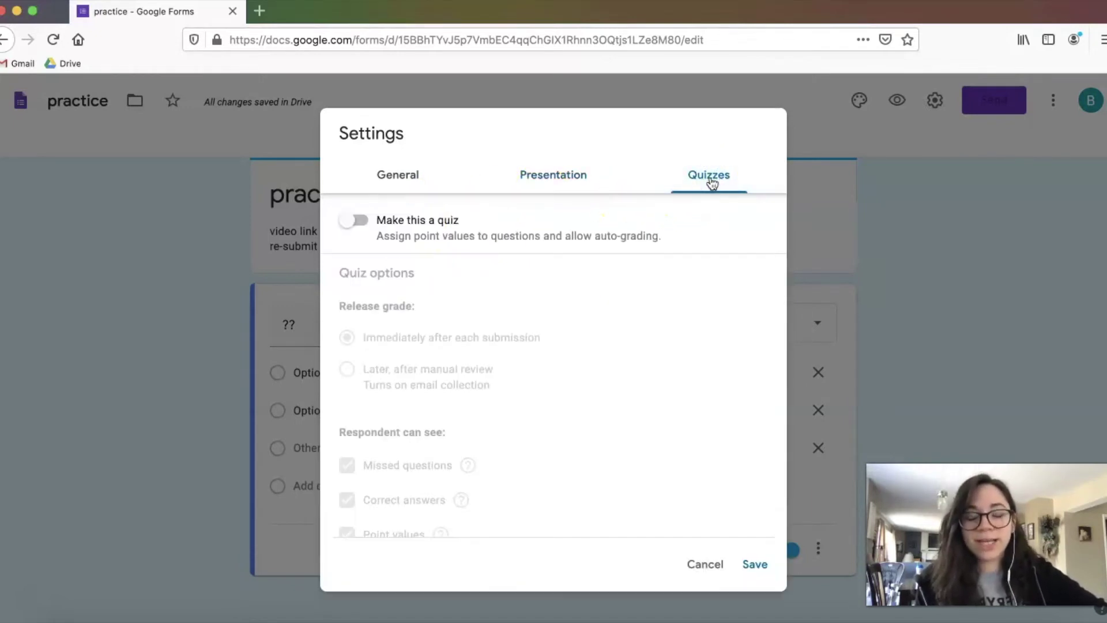
left_click(363, 224)
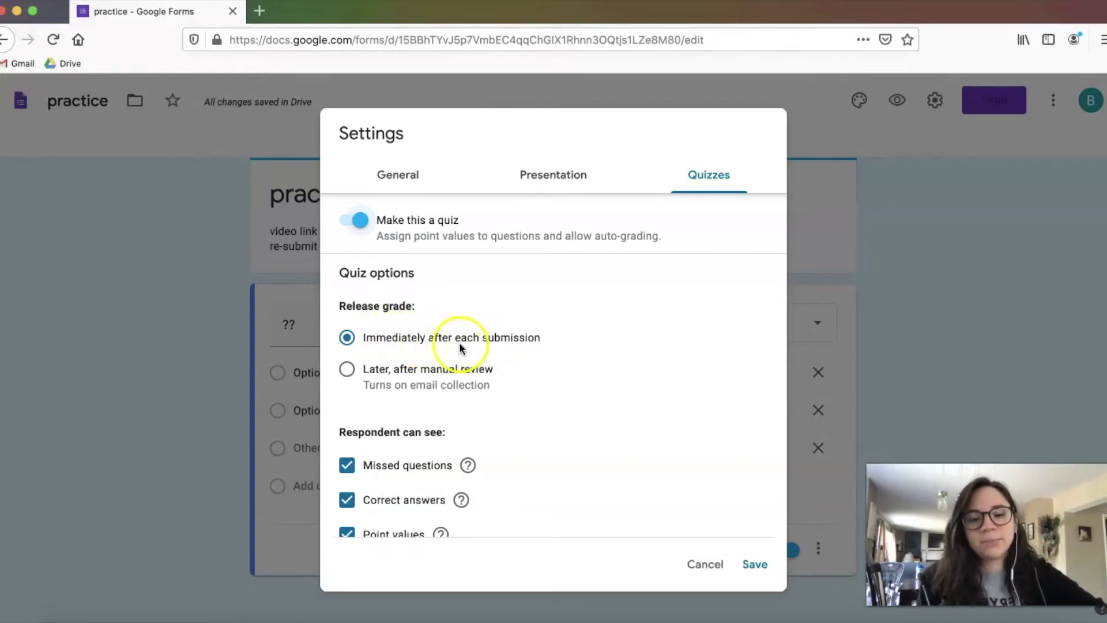
left_click(348, 370)
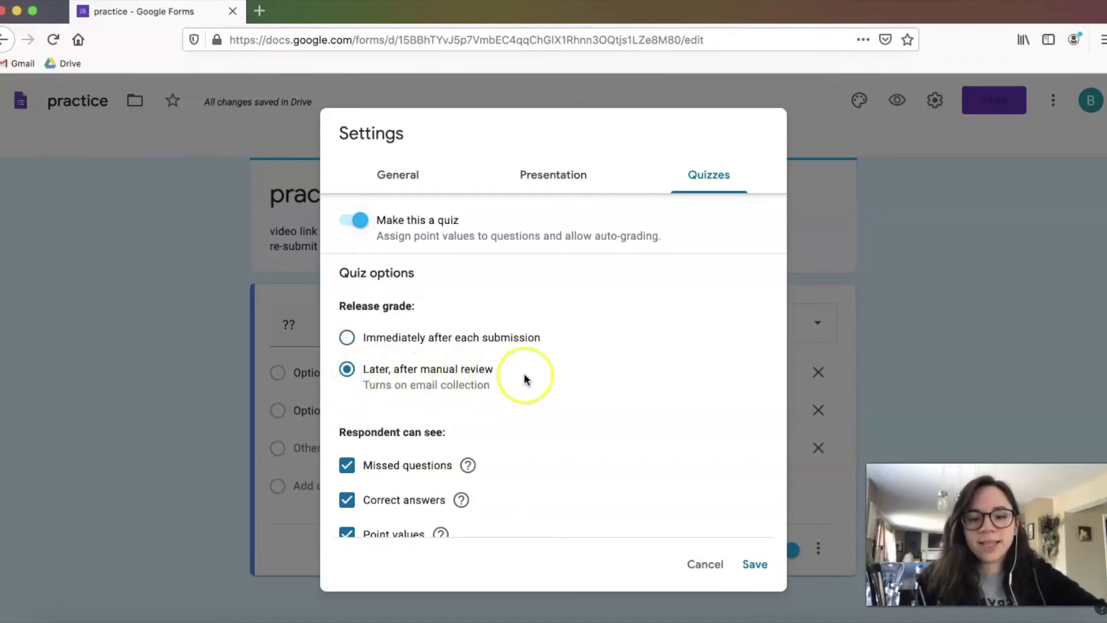
scroll(548, 468, "down", 2)
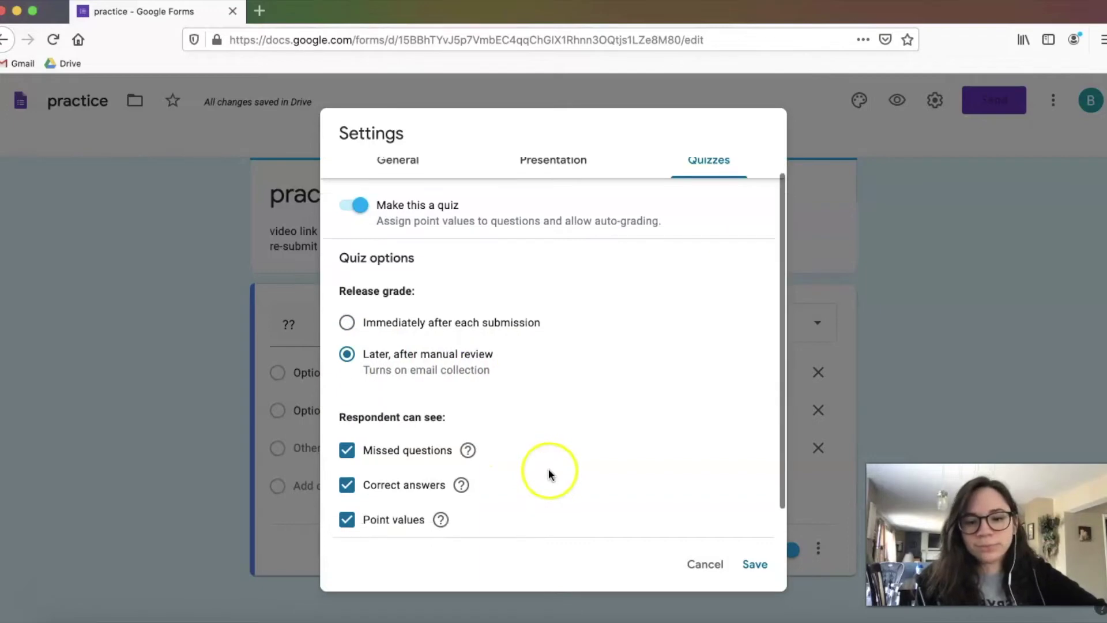
left_click_drag(365, 344, 499, 356)
left_click(498, 353)
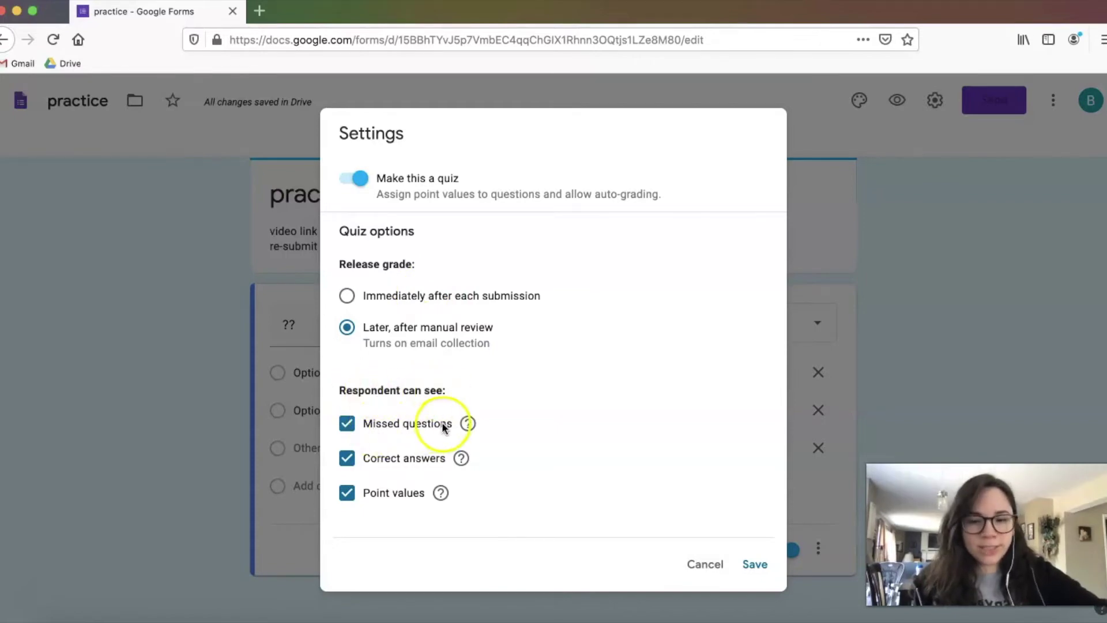
left_click(347, 458)
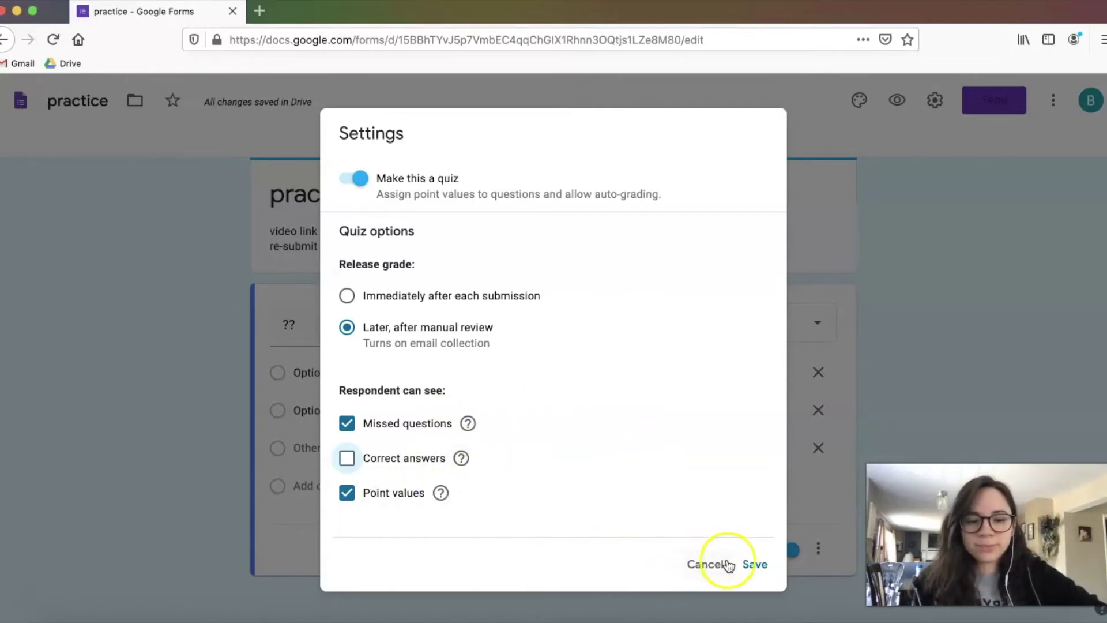
left_click(755, 566)
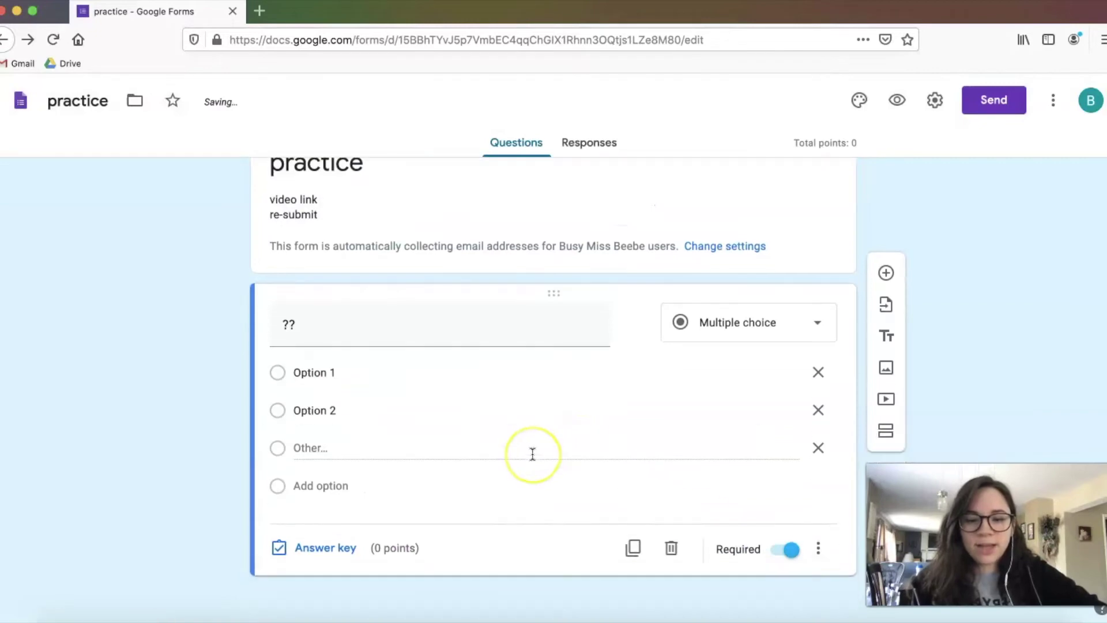
In the answer key, mark only Option 1 correct and set the question to 1 point.
left_click(327, 548)
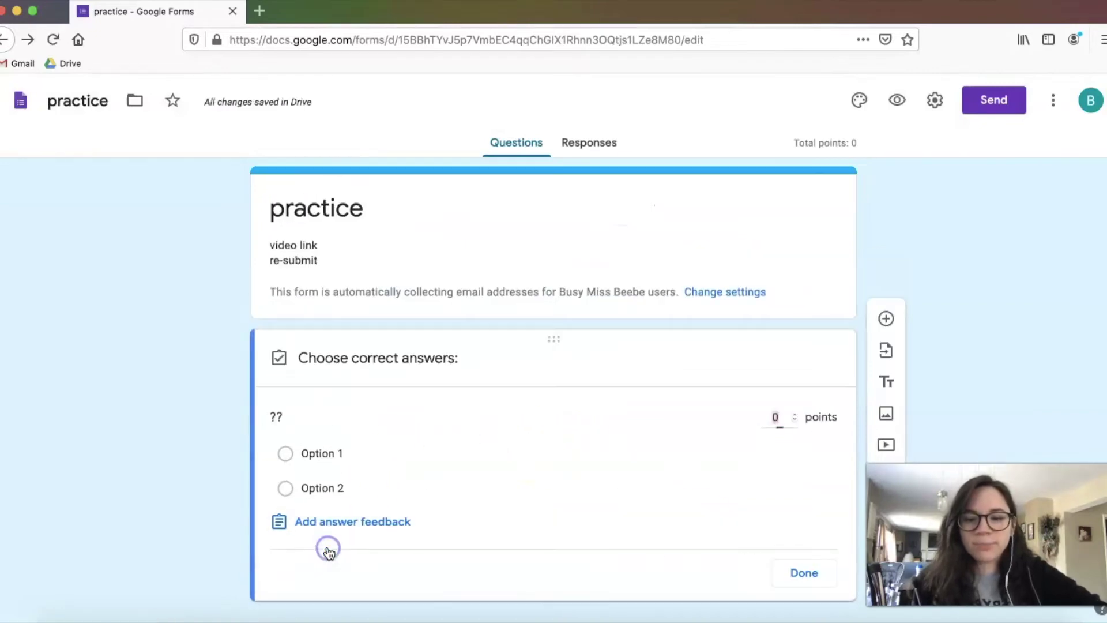
left_click(329, 461)
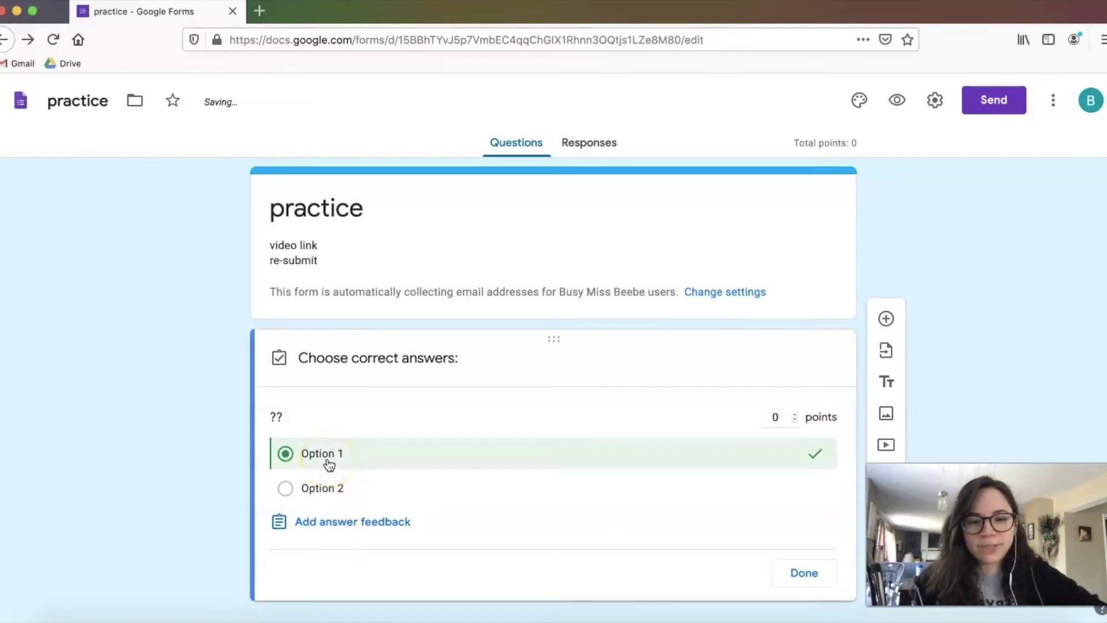
left_click(796, 414)
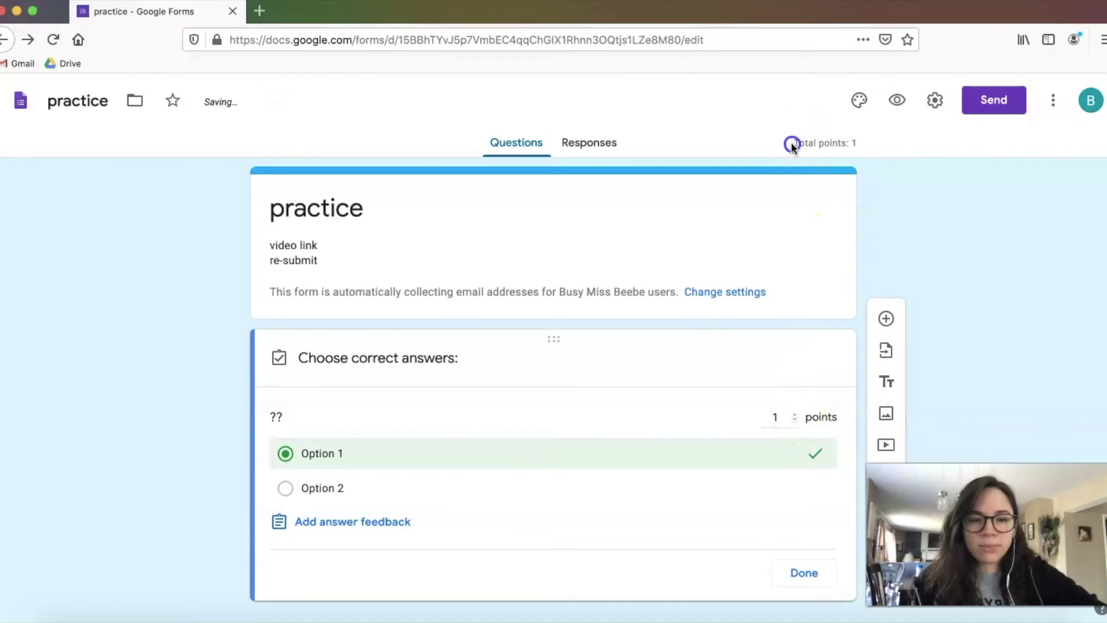
triple_click(856, 143)
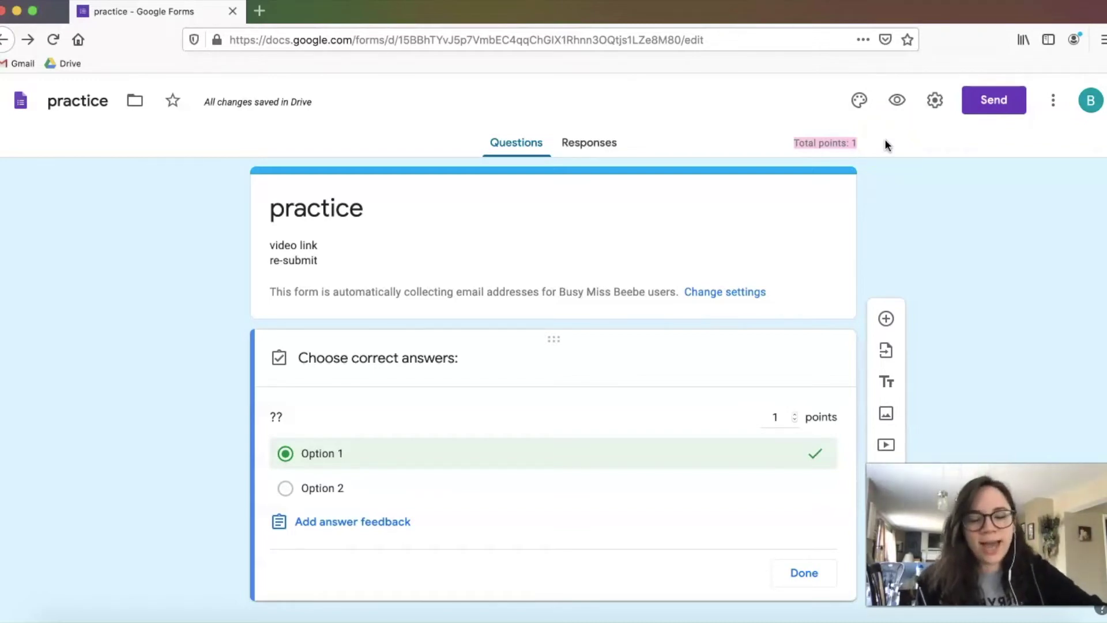
left_click(340, 491)
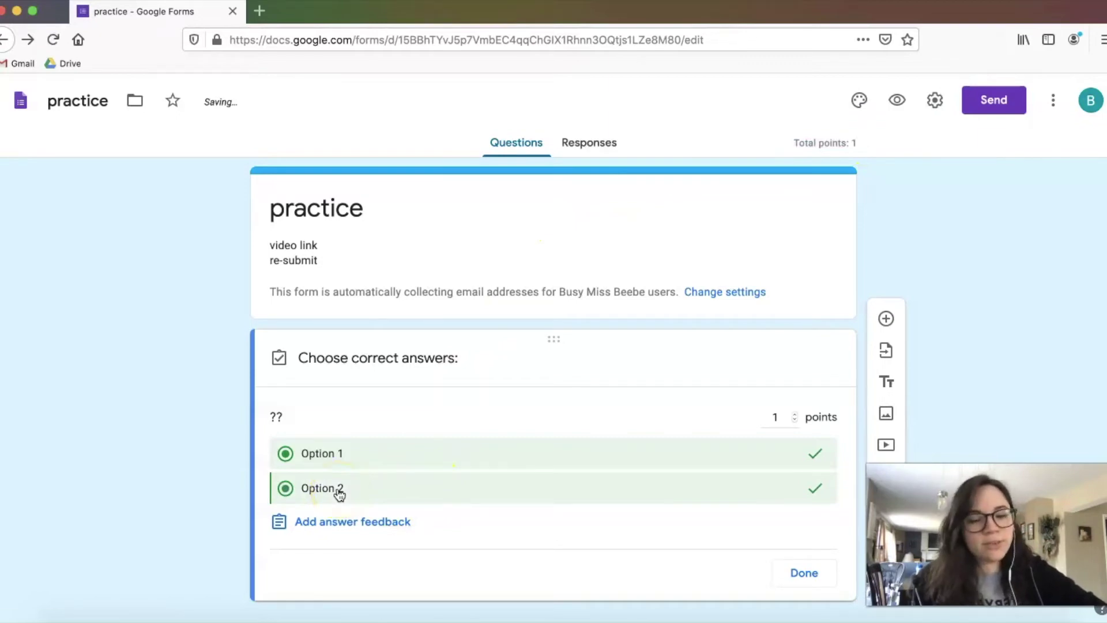
left_click(340, 491)
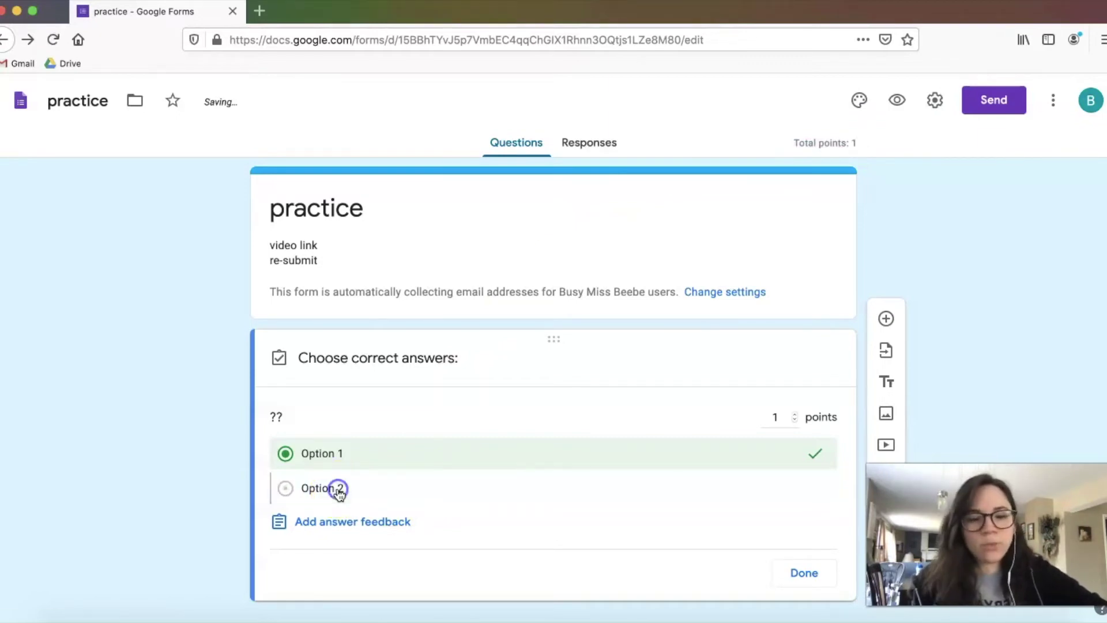
left_click(353, 524)
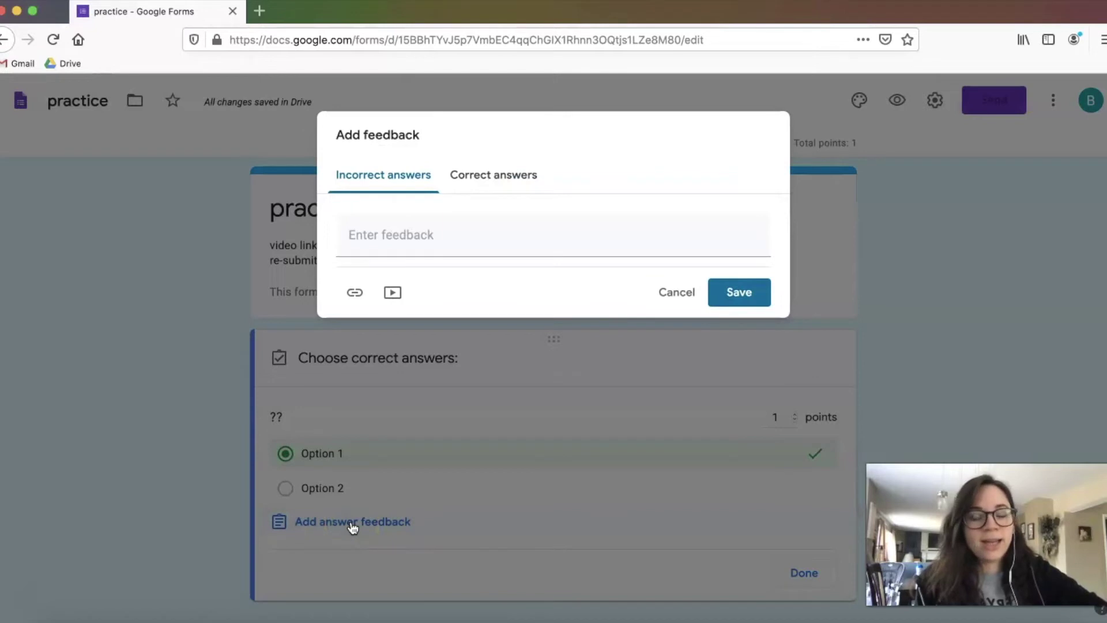
Add answer feedback: 'Great job!' for correct answers and 'Try again!' for incorrect ones.
left_click(502, 185)
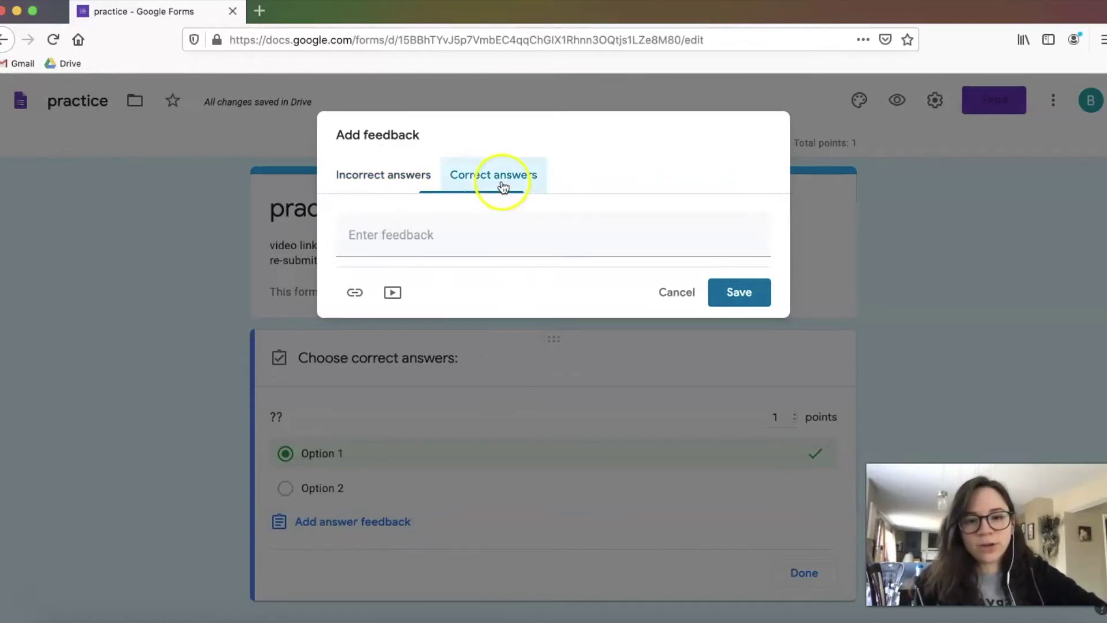
left_click(511, 227)
type("Great ")
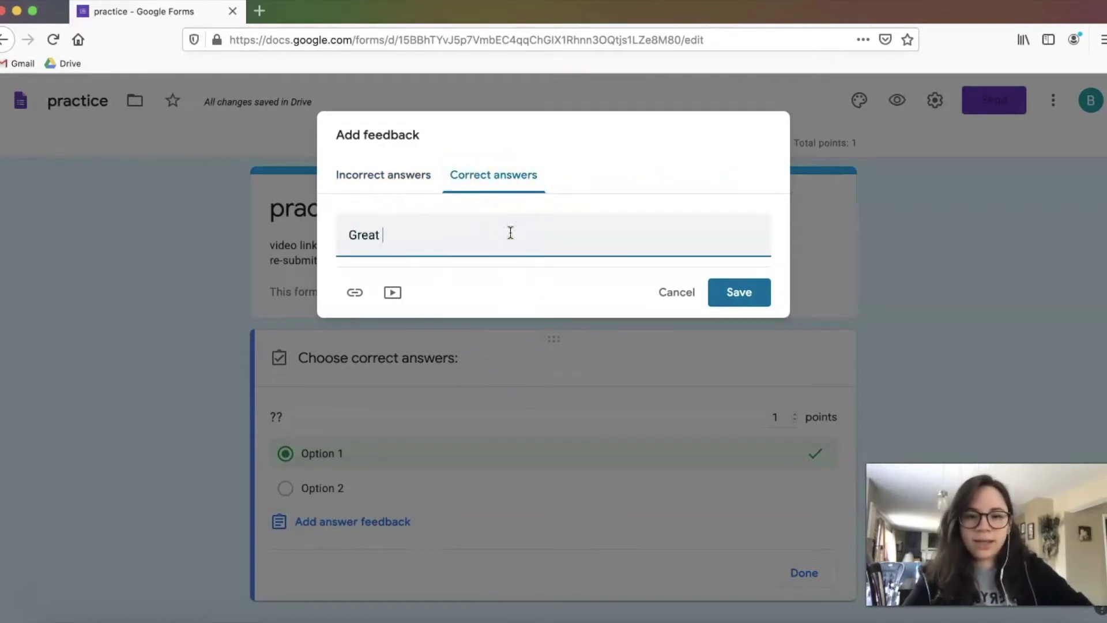
type("job!")
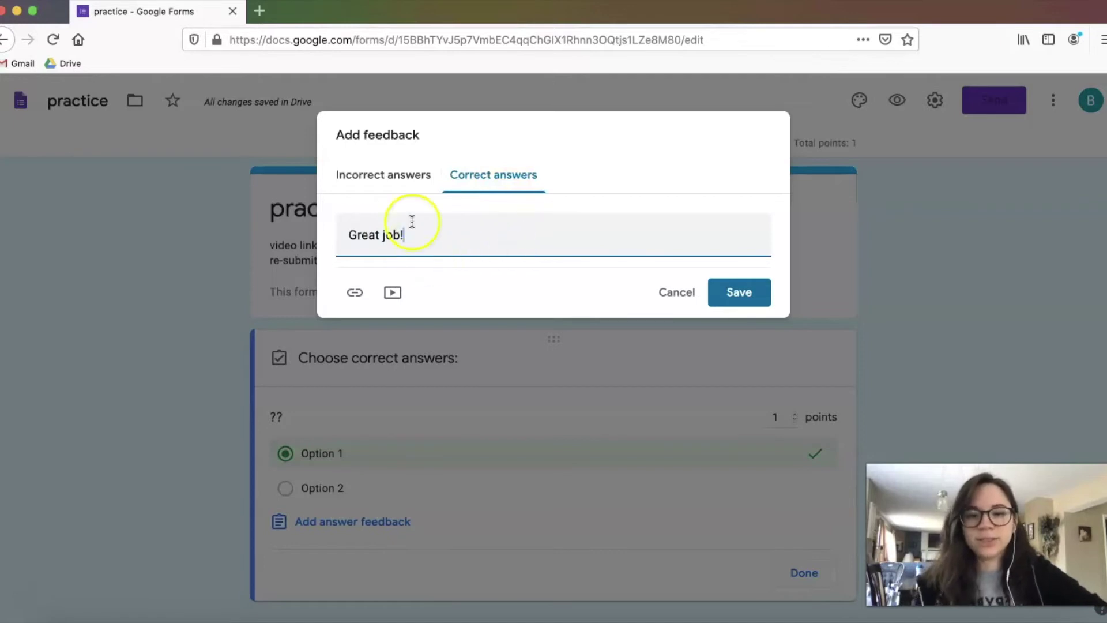
left_click(410, 179)
left_click(427, 237)
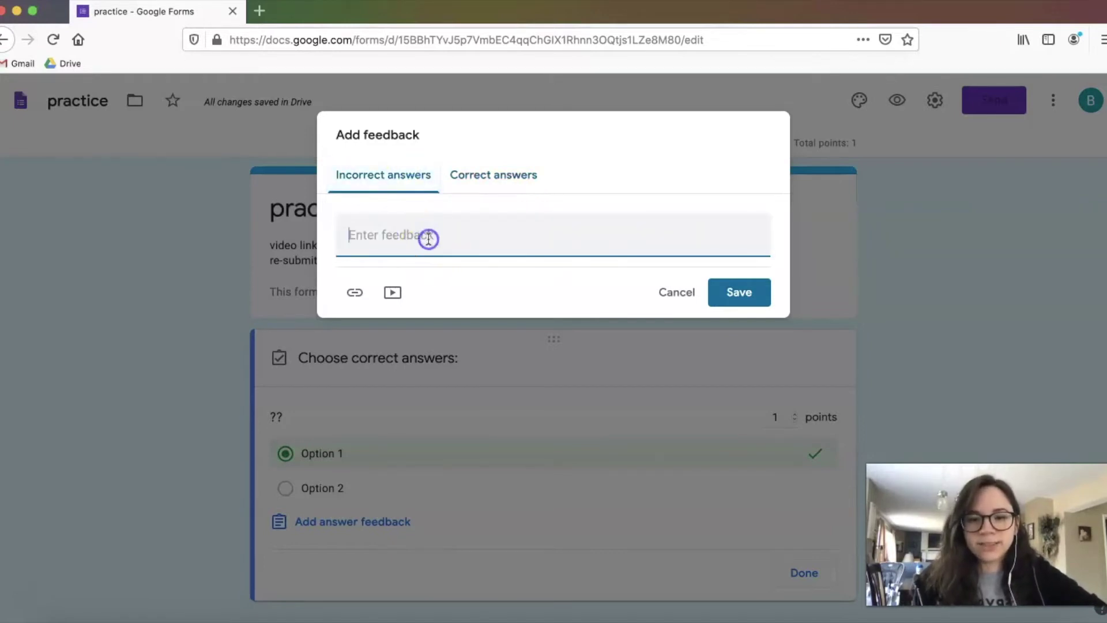
type("Try again!")
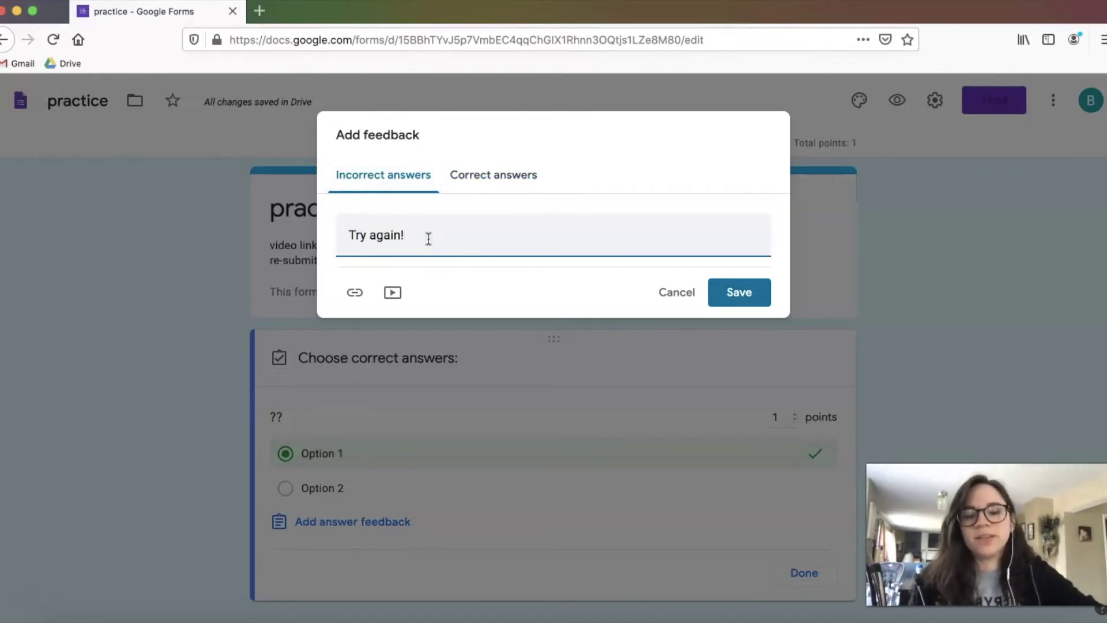
Try adding a link and video to the feedback, cancel the video picker, and finish the answer key.
left_click(354, 297)
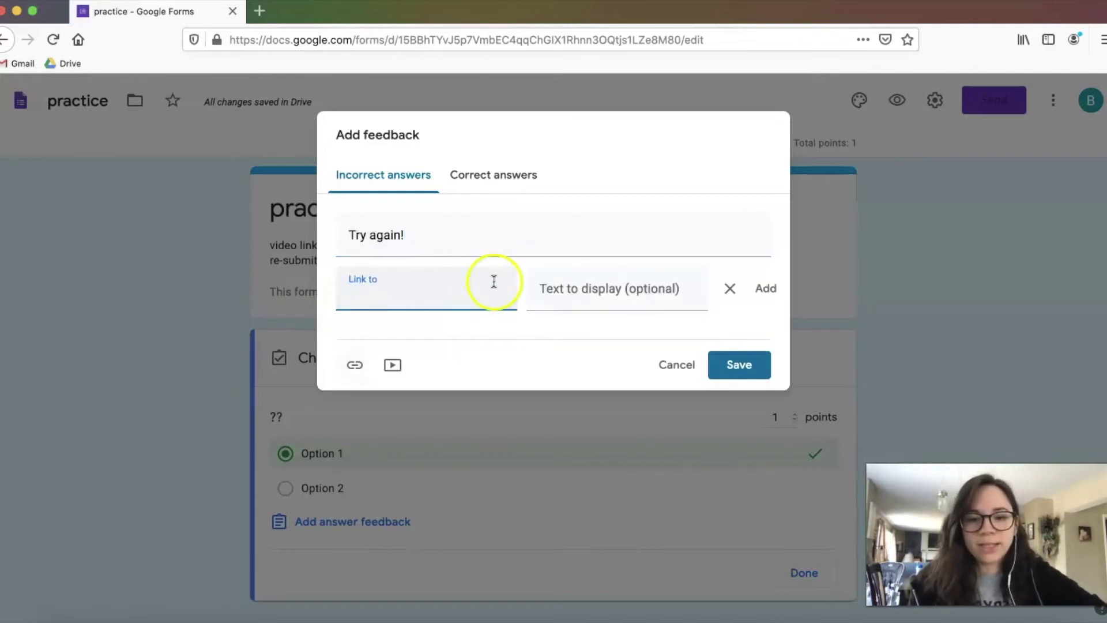
left_click(690, 287)
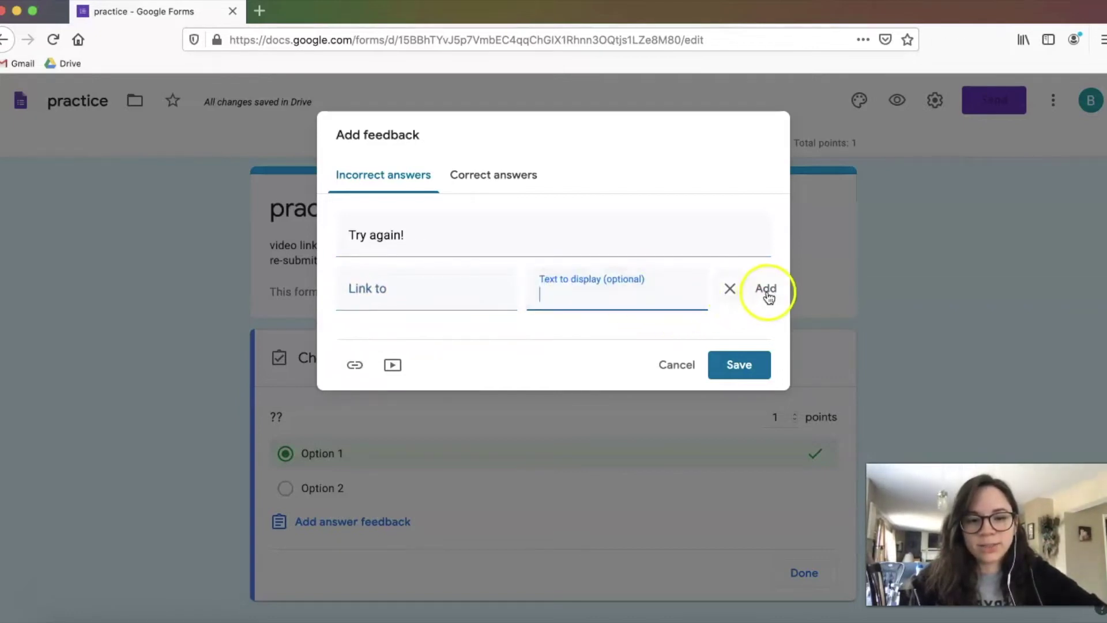
left_click(394, 366)
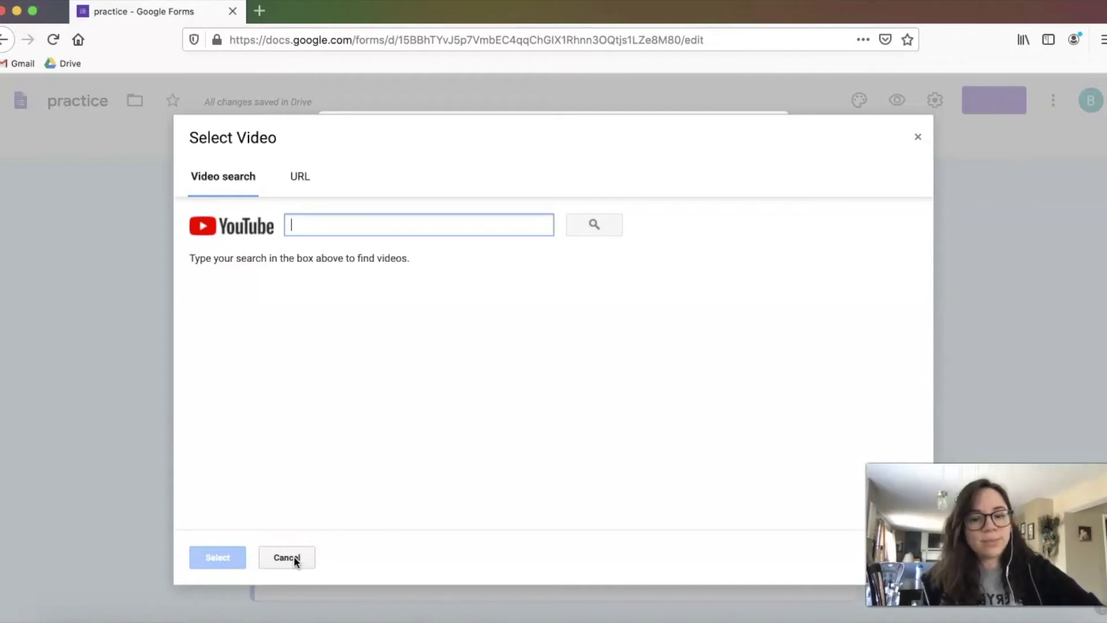
left_click(293, 556)
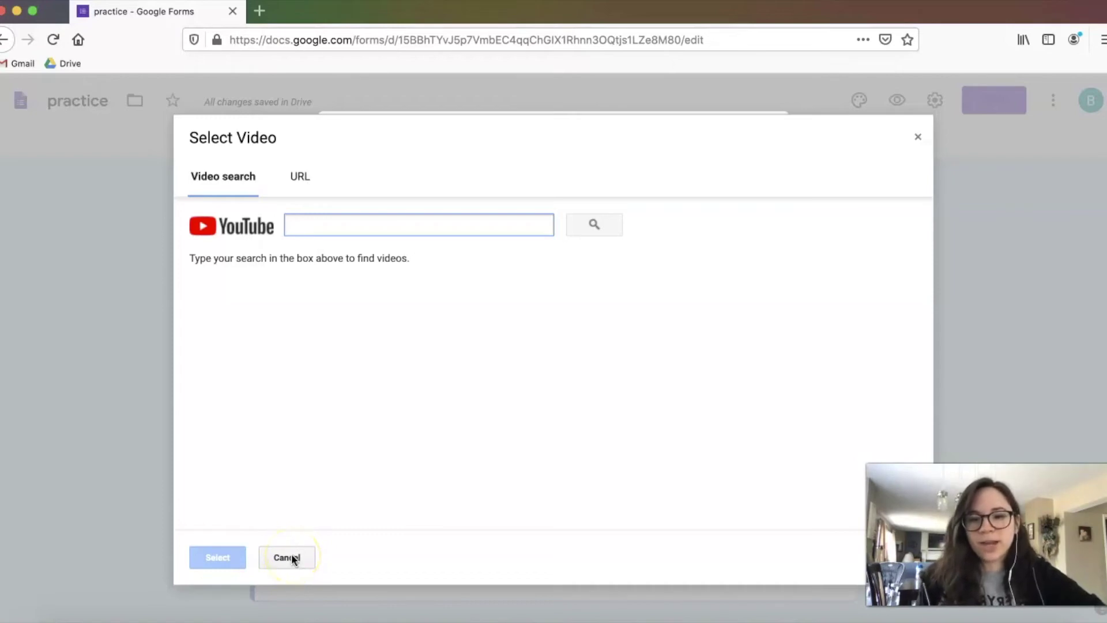
left_click(795, 586)
left_click(795, 586)
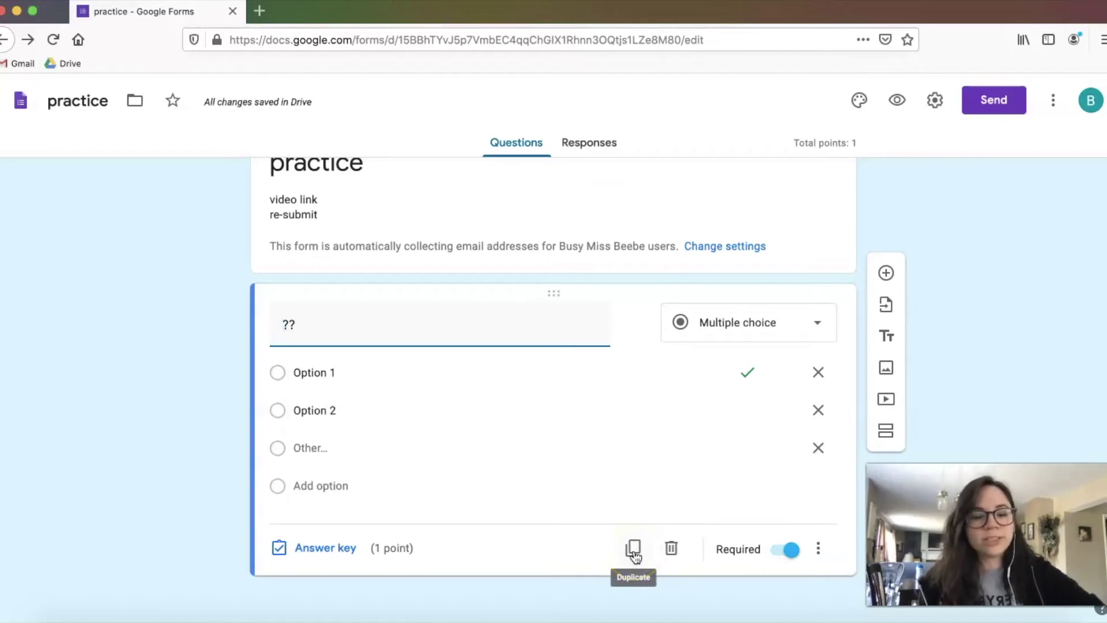
left_click(634, 549)
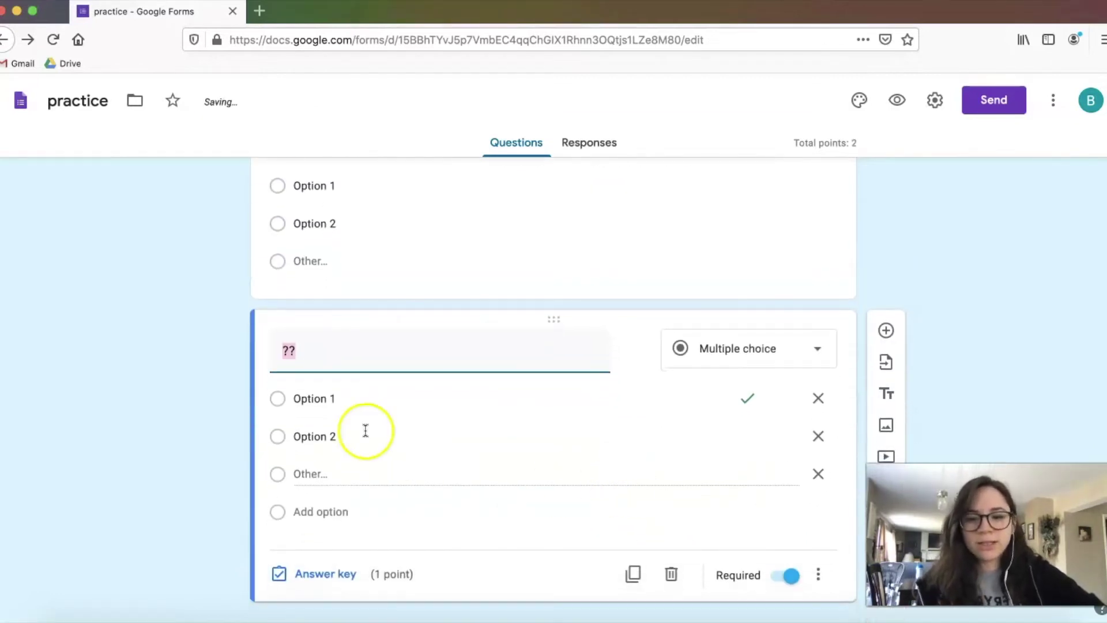
Confirm the copied question's answer key, giving two 1-point questions and 2 total points.
left_click(325, 574)
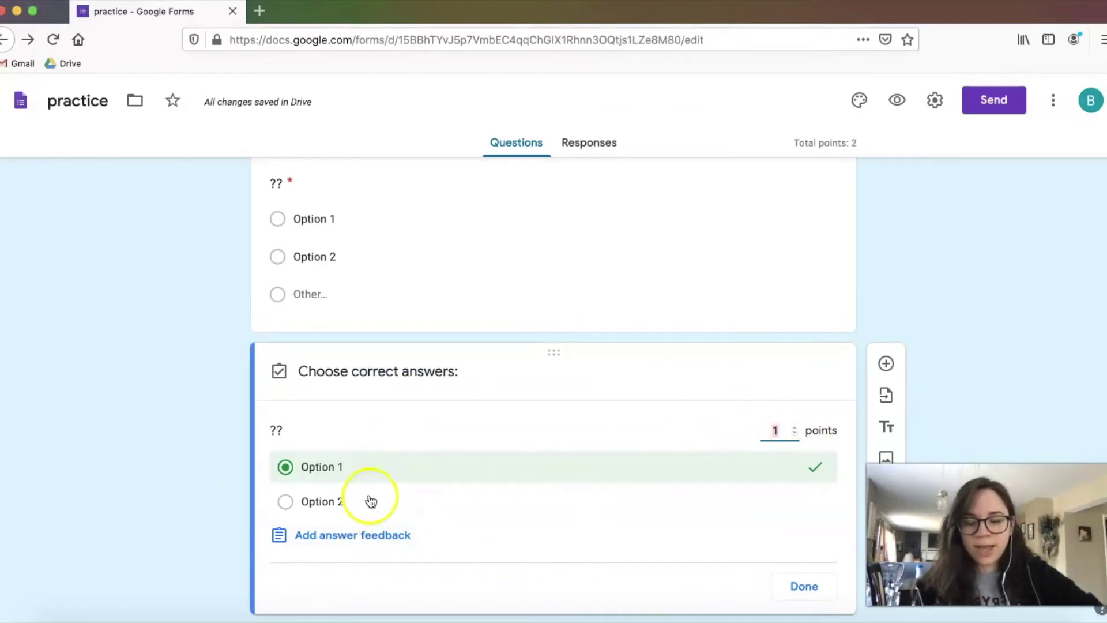
scroll(506, 492, "down", 1)
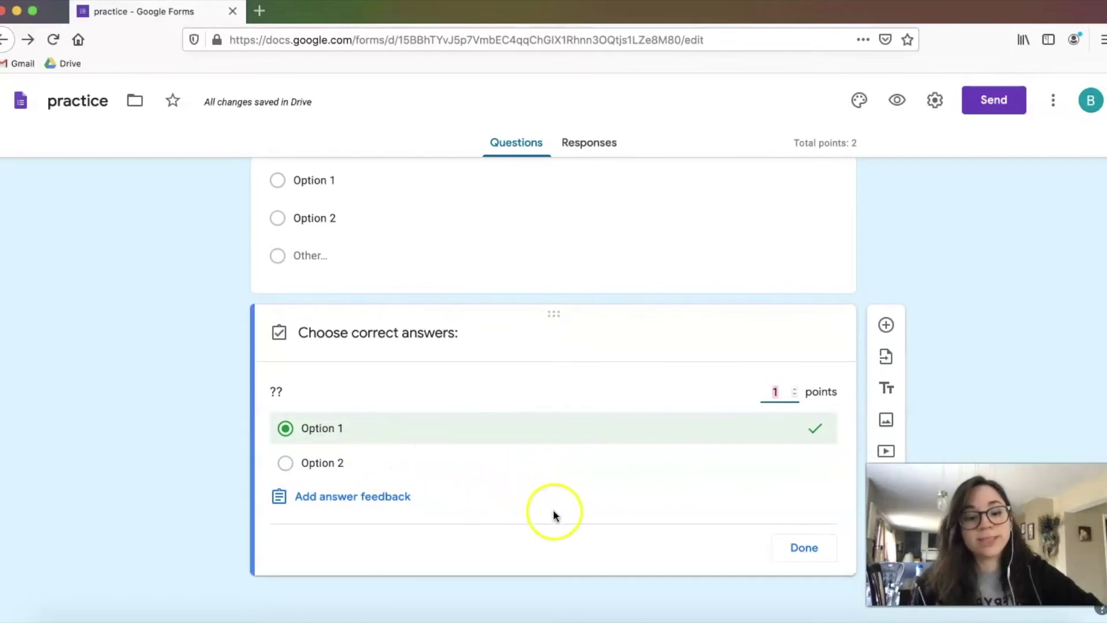
left_click(804, 548)
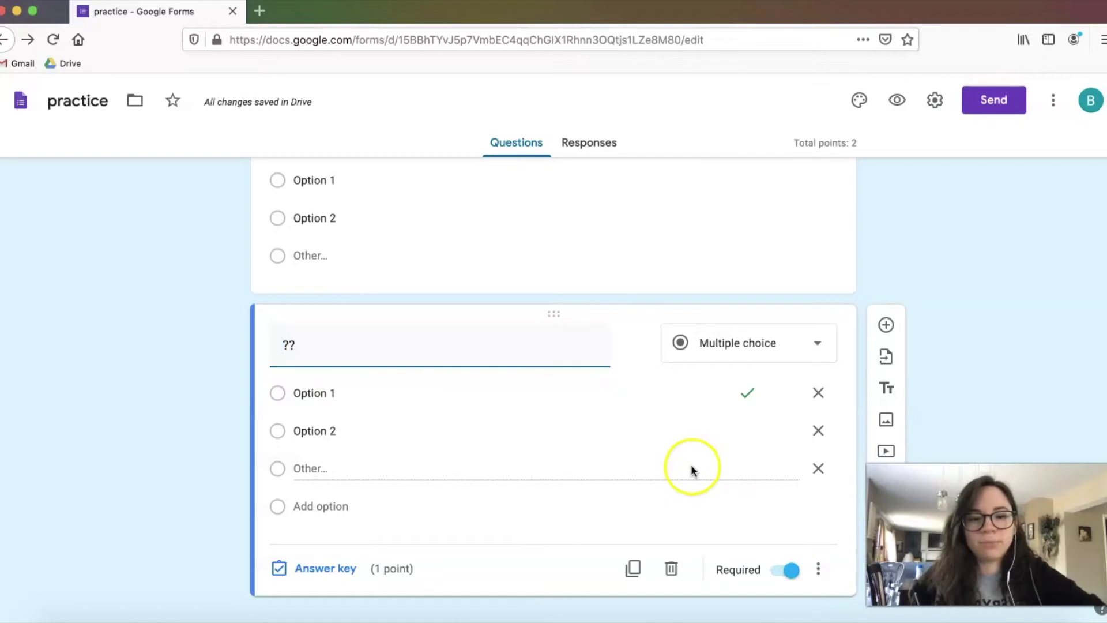
scroll(590, 571, "down", 1)
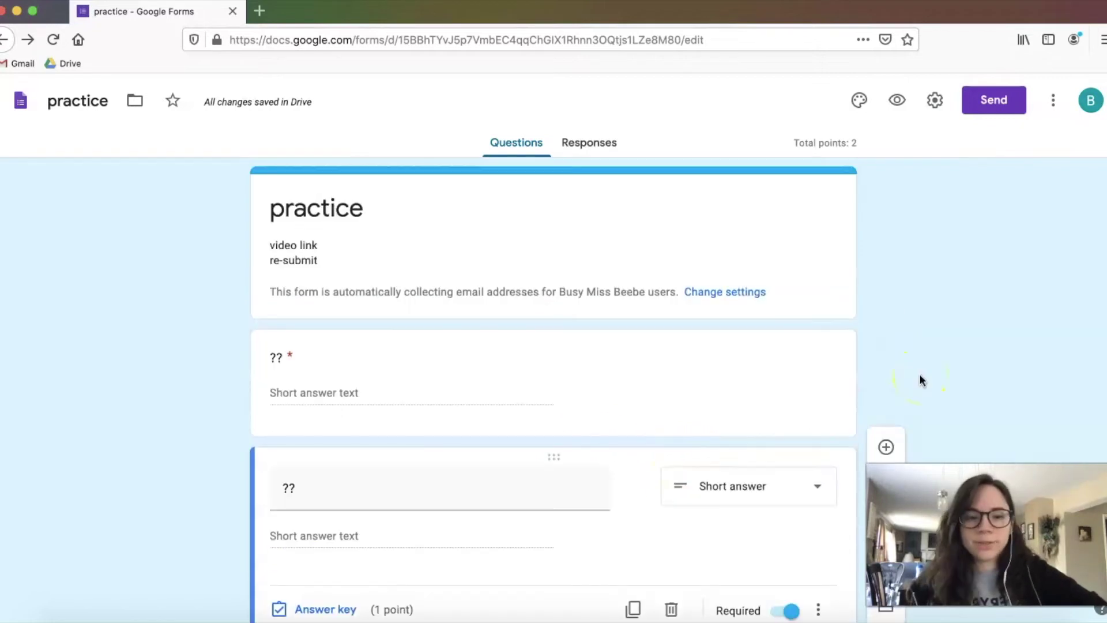
Copy the practice form's shortened share link from Send, then open a blank browser tab.
left_click(998, 108)
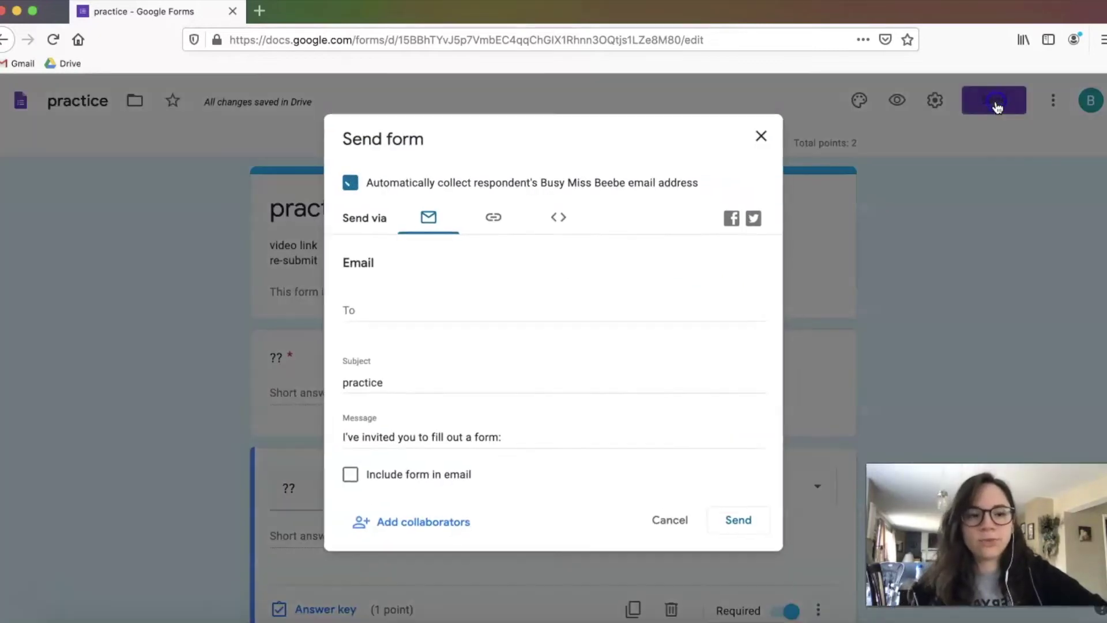
left_click(494, 218)
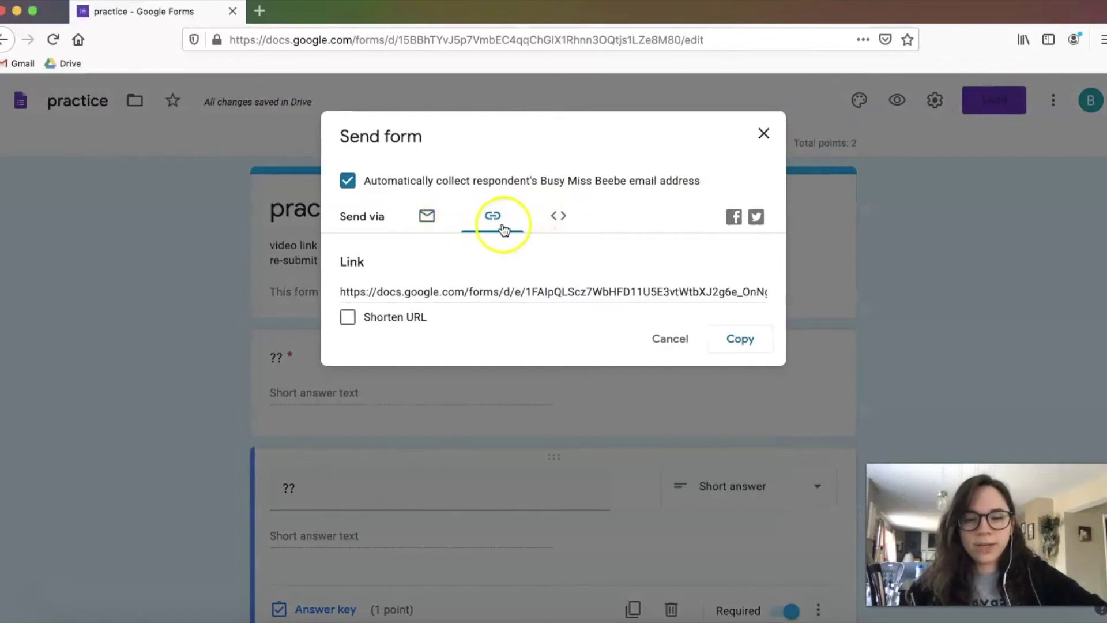
left_click(349, 318)
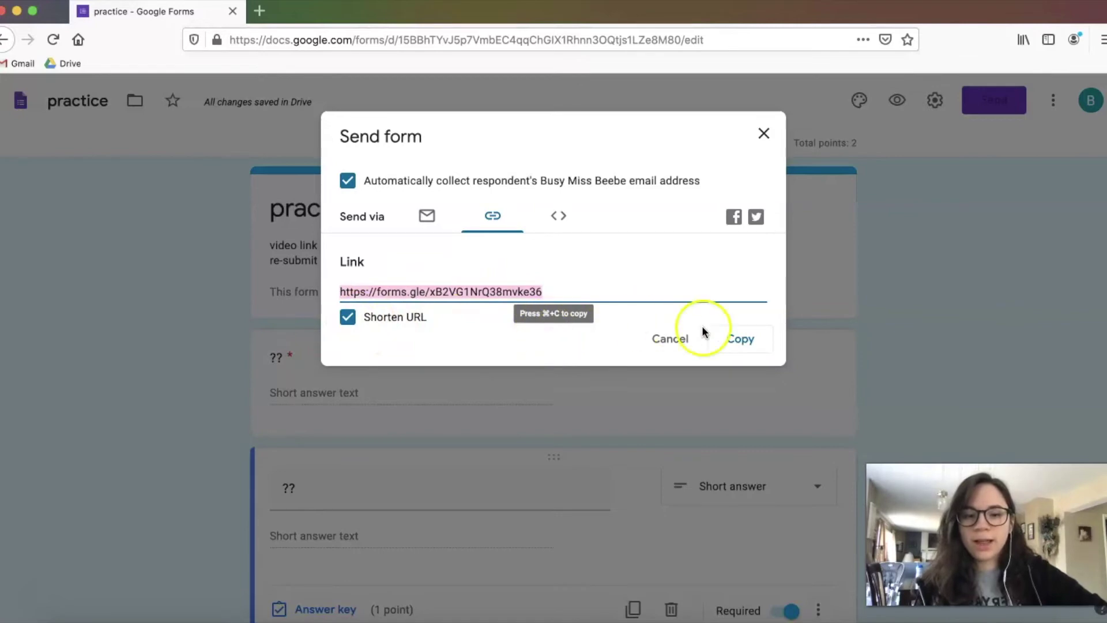
left_click(741, 339)
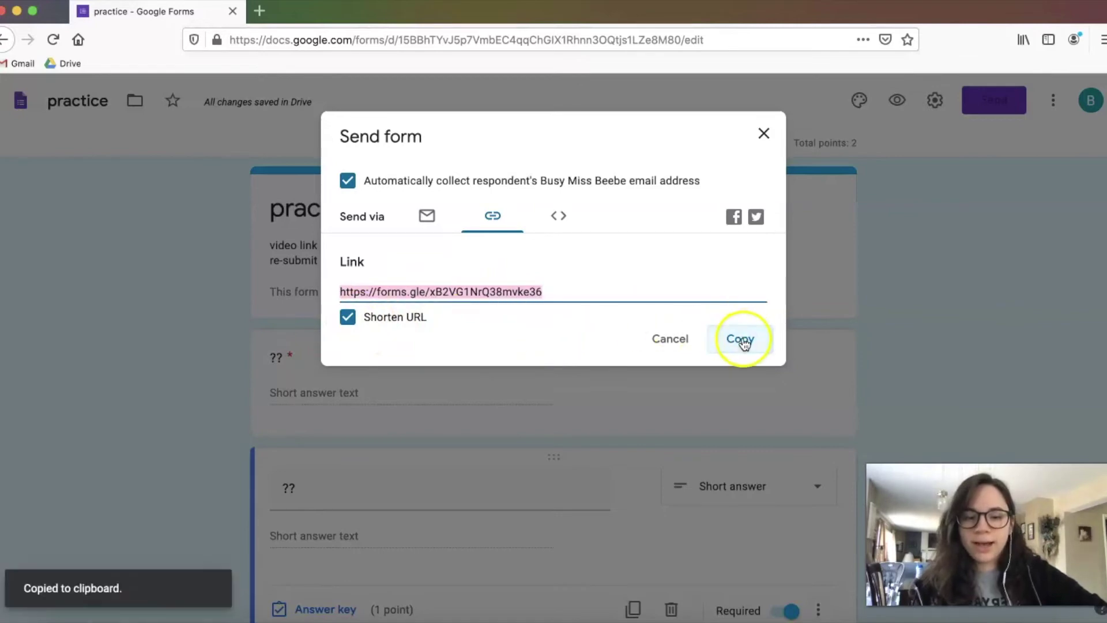
left_click(260, 12)
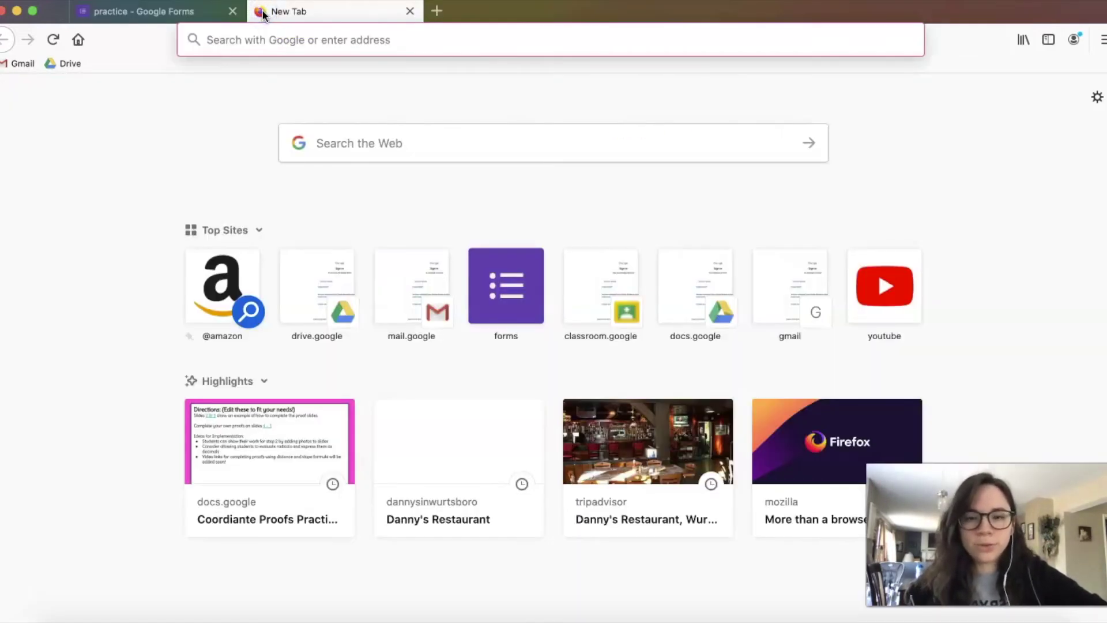
Load the practice quiz in the new tab from the pasted short link.
left_click(404, 41)
key("super+v")
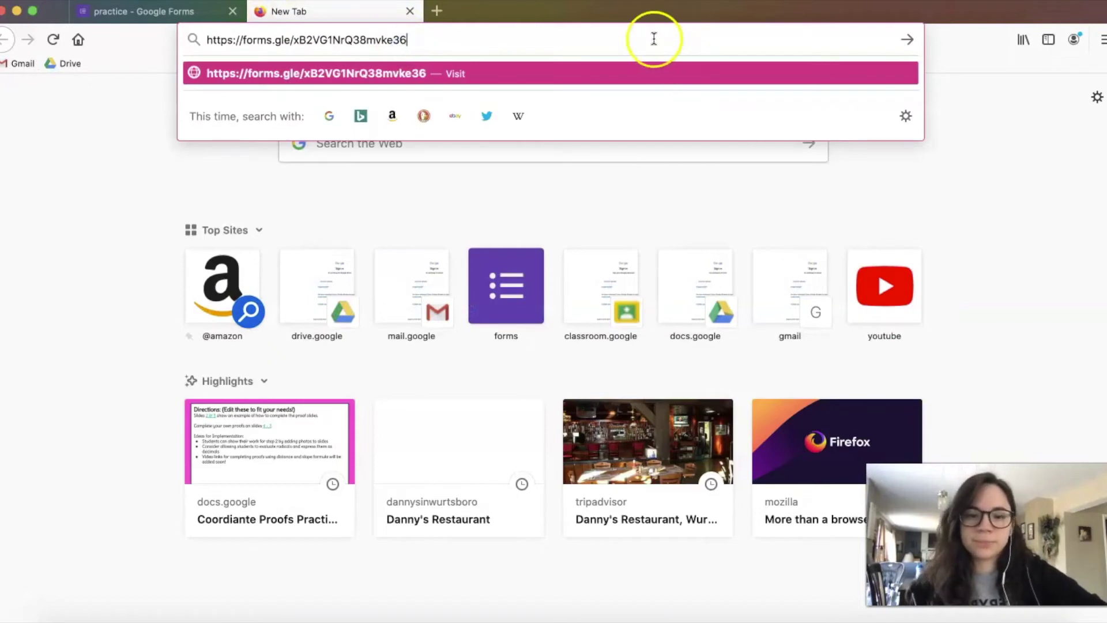
key("Return")
Submit a test response with answers 'alkda;lj' and 'a;dlka;', then return to the editor.
left_click(370, 337)
type("alk")
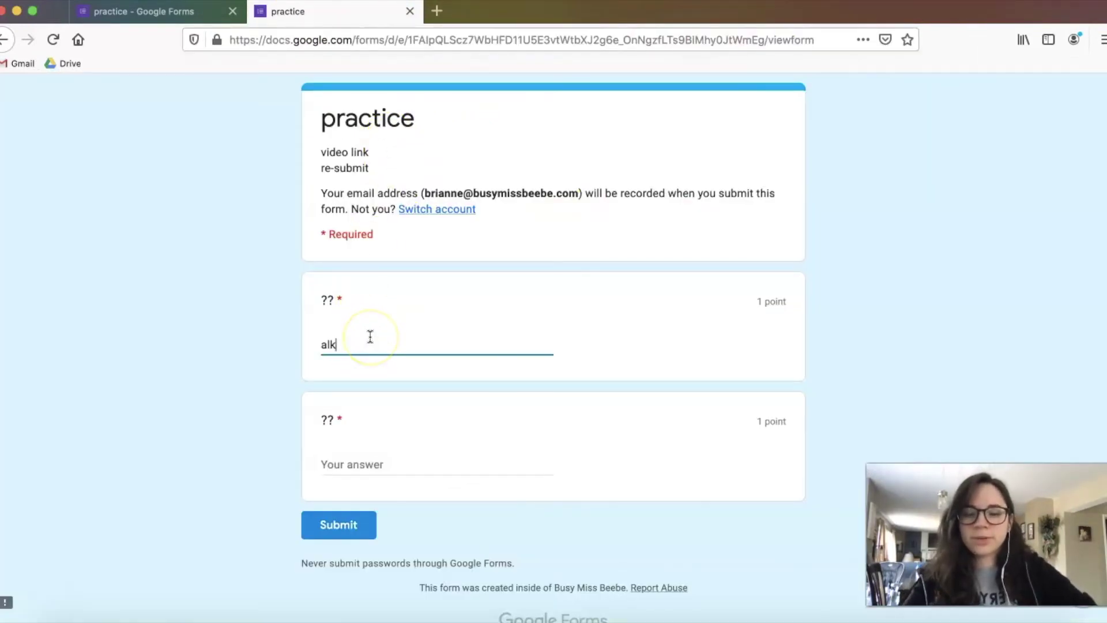
type("da;lj")
key("Tab")
type("a;dlka;")
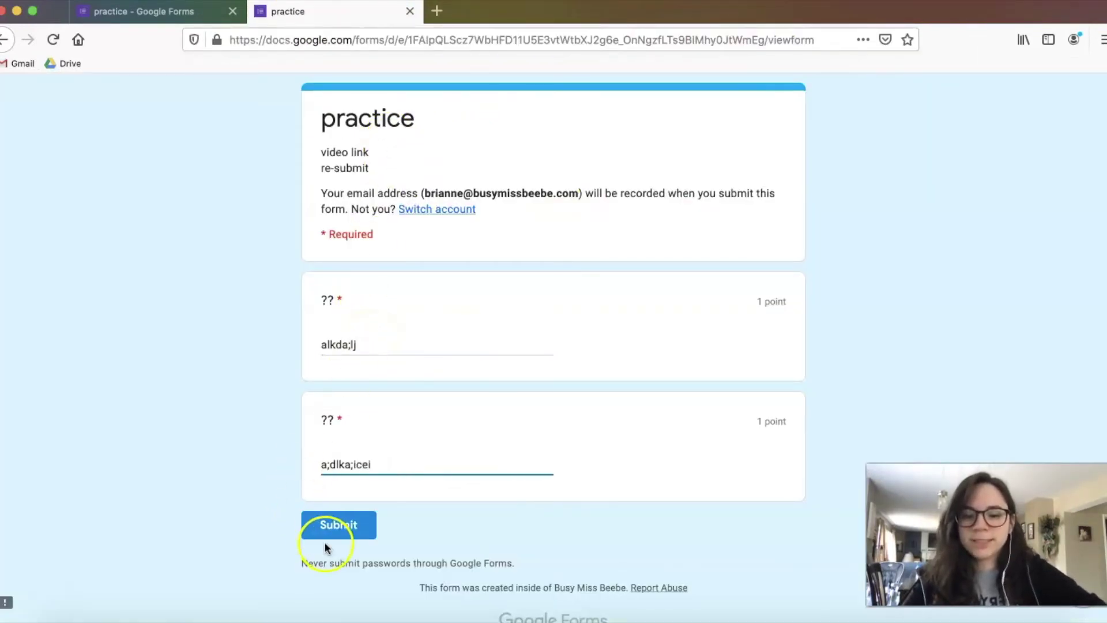
left_click(334, 528)
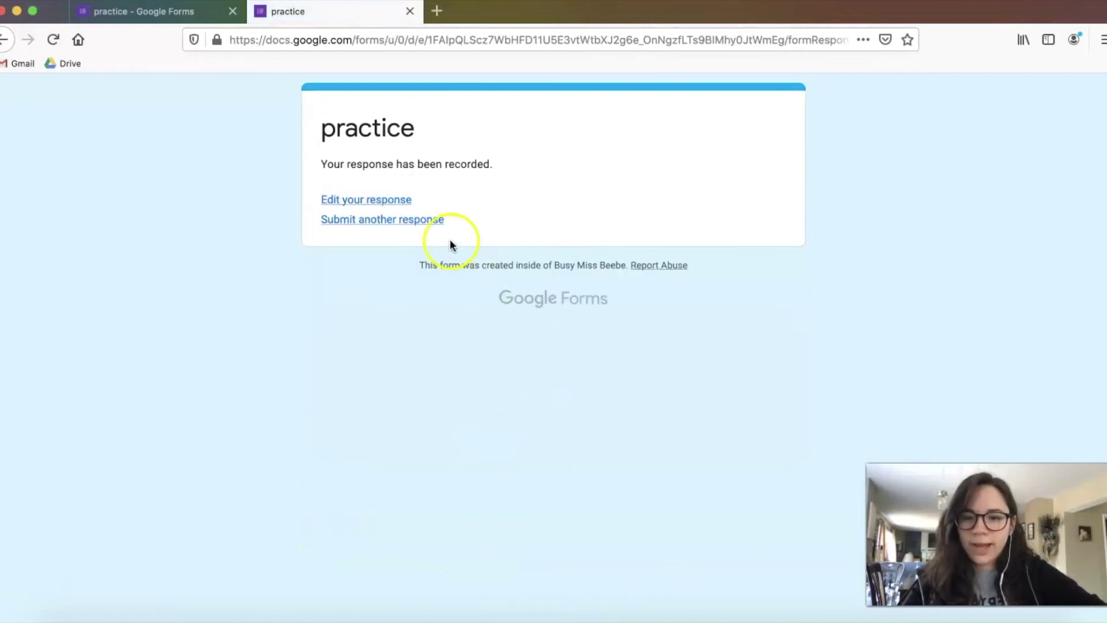
key("ctrl+shift+Tab")
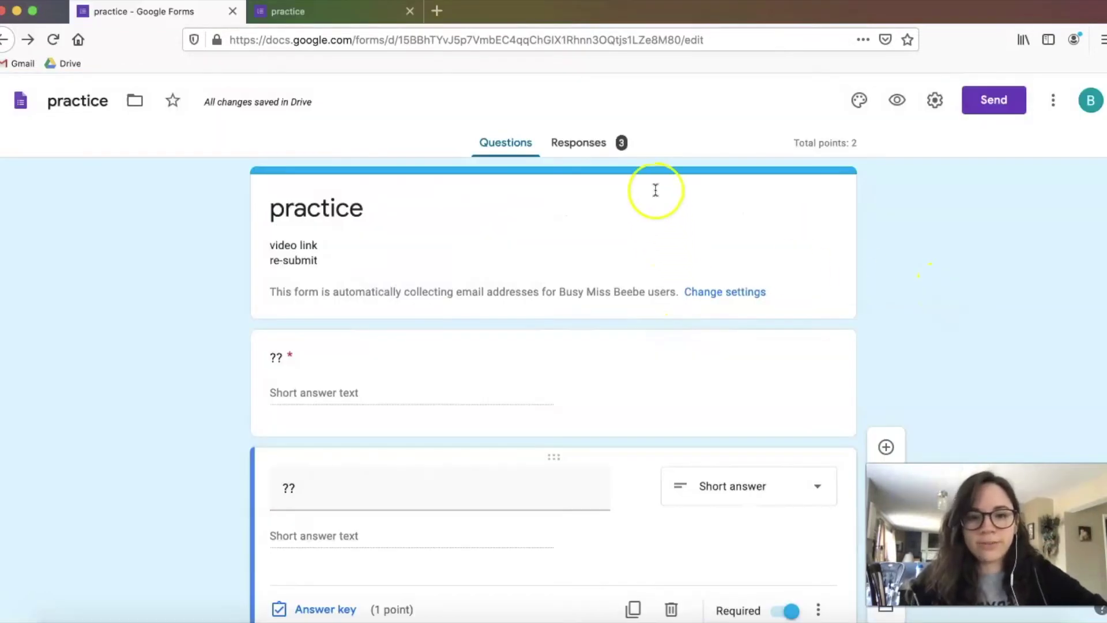
left_click(578, 143)
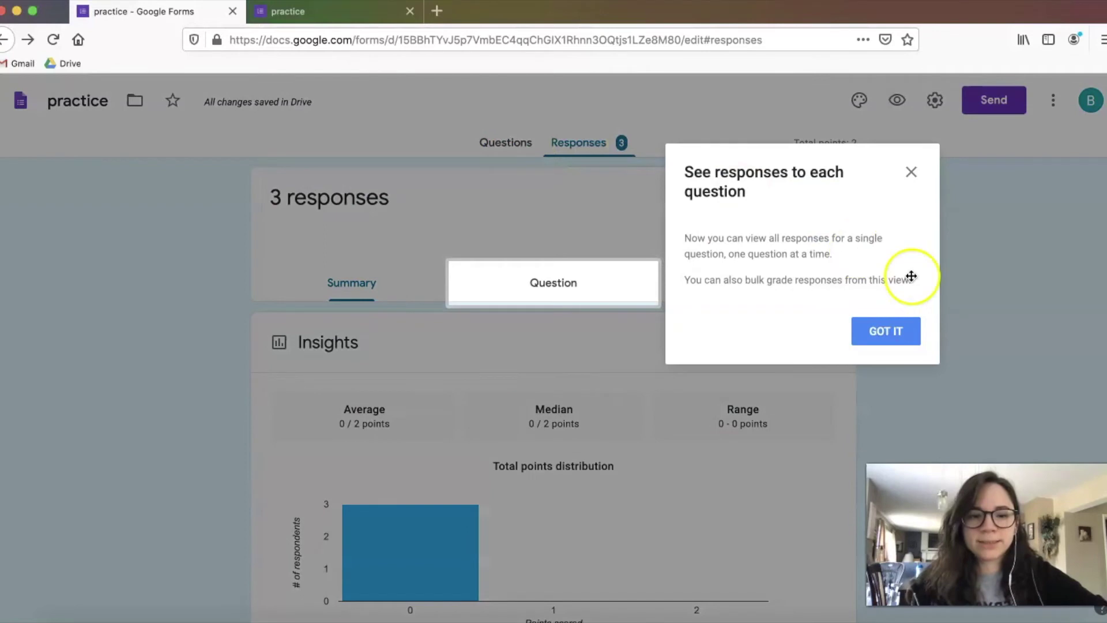
left_click(912, 172)
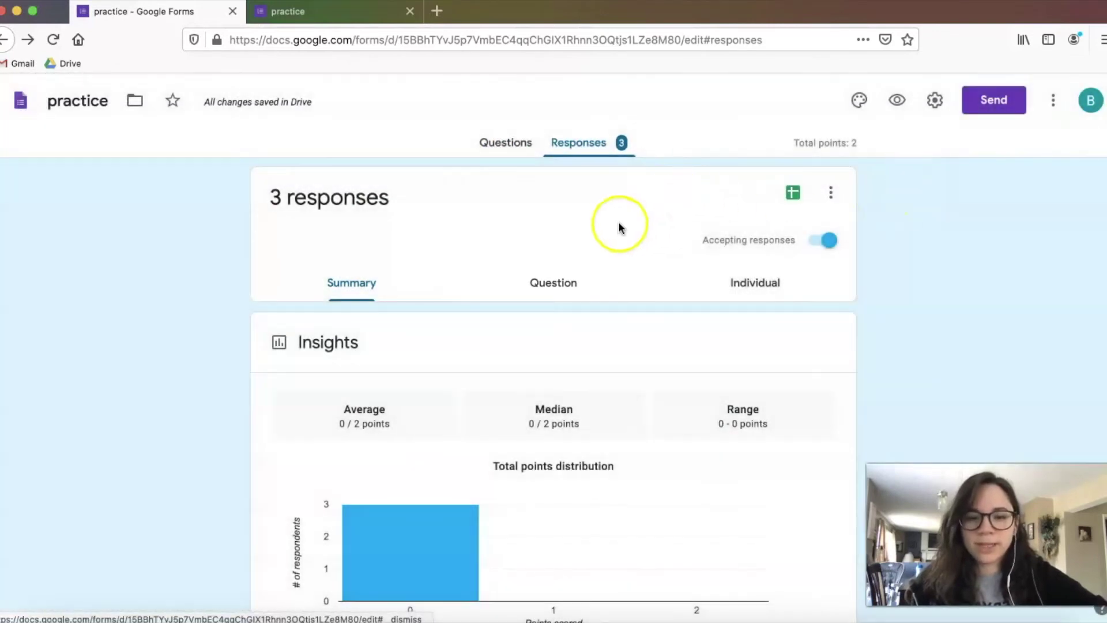
scroll(621, 237, "down", 2)
scroll(355, 255, "up", 1)
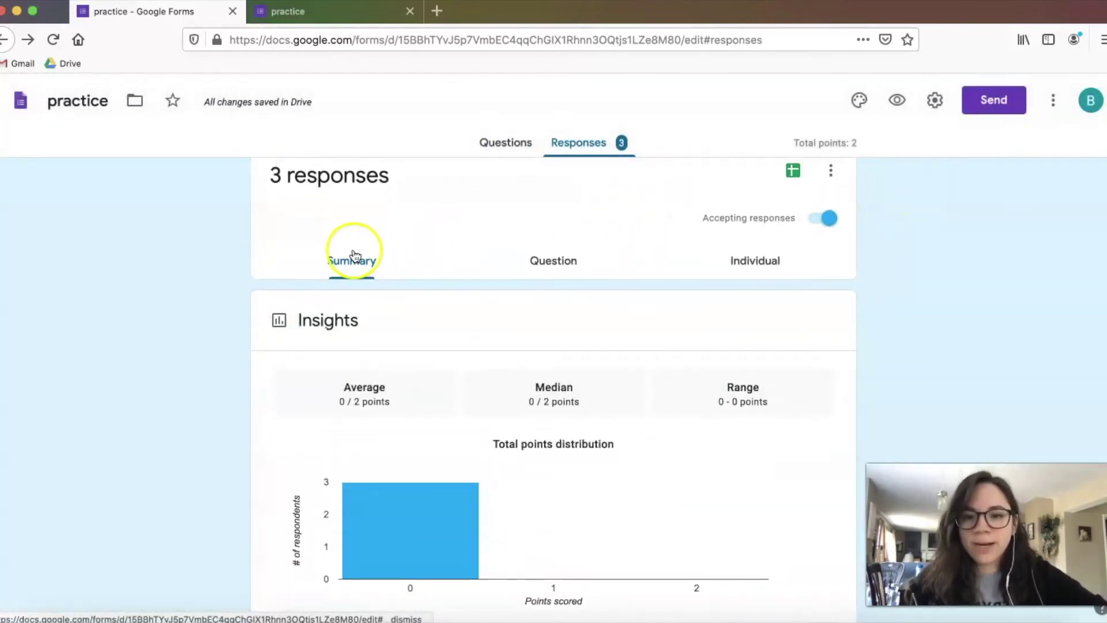
scroll(504, 413, "down", 3)
mouse_move(346, 411)
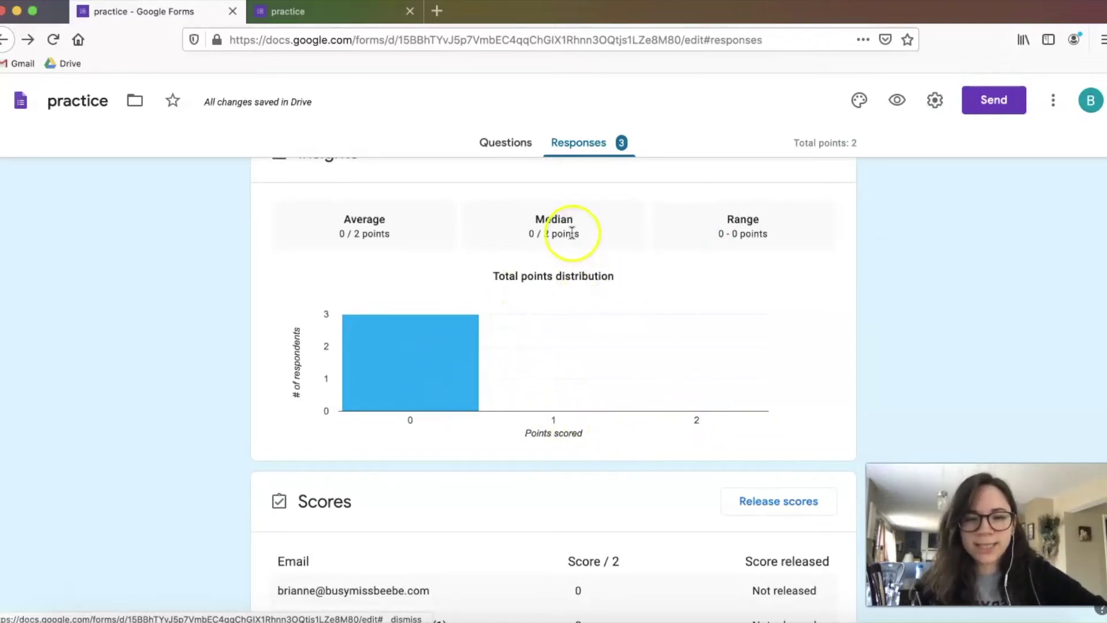
left_click(510, 149)
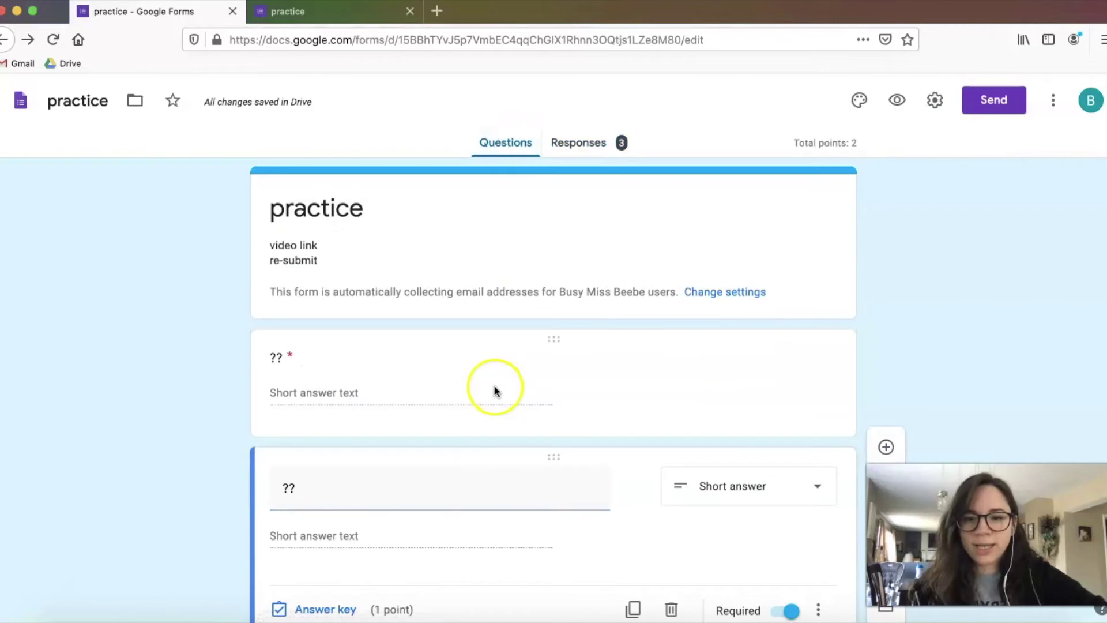
Add 'no' as an accepted correct answer in the second question's answer key.
scroll(494, 390, "down", 2)
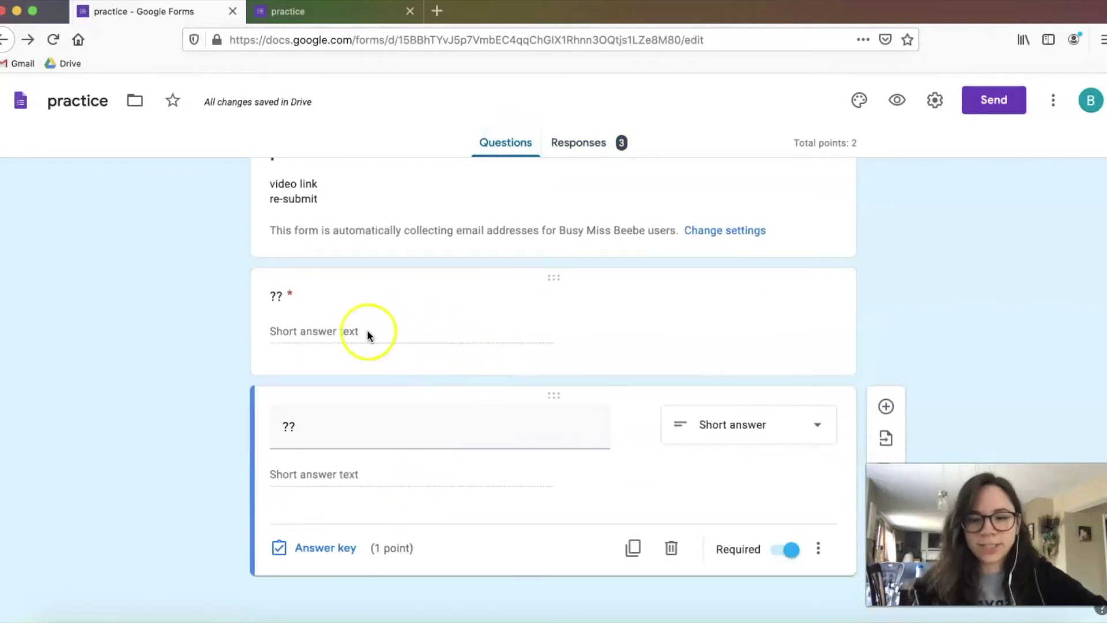
left_click(349, 550)
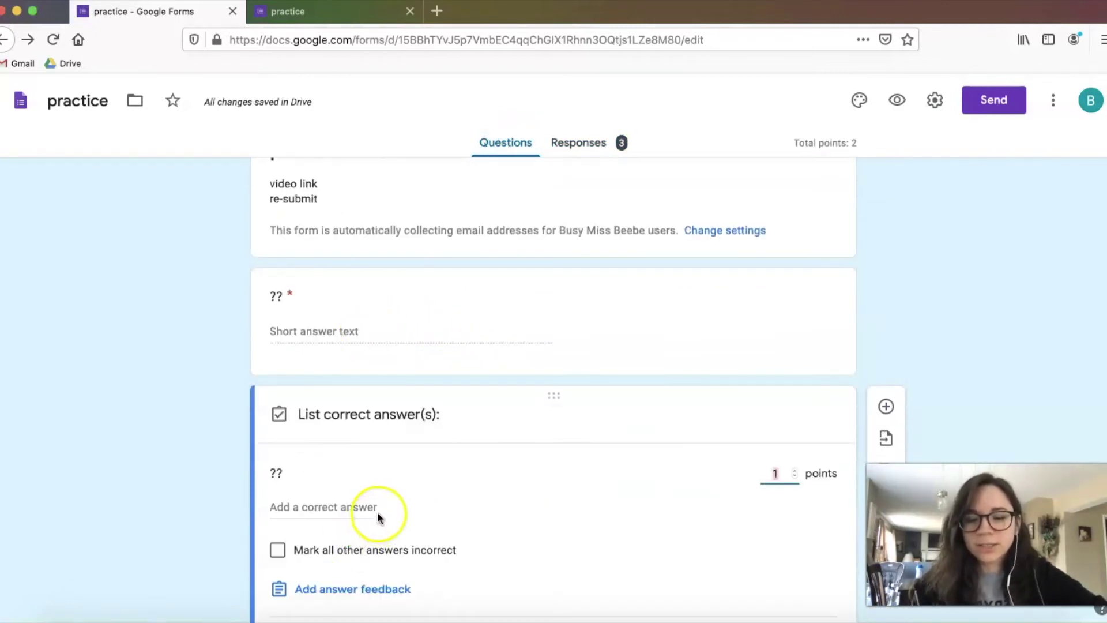
left_click(356, 503)
type("no")
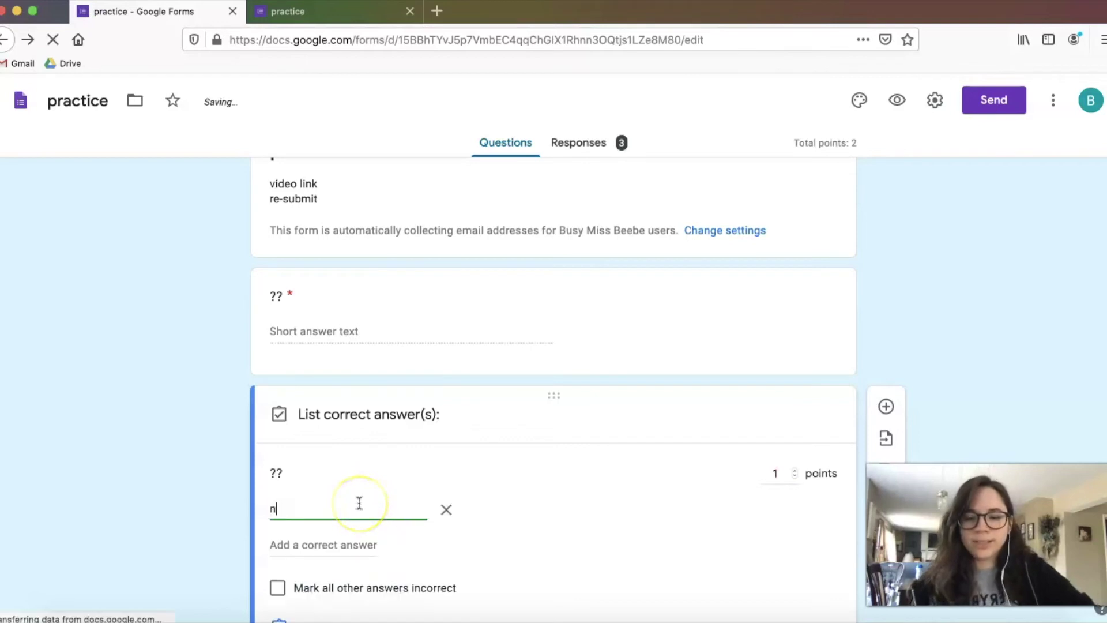
left_click(565, 542)
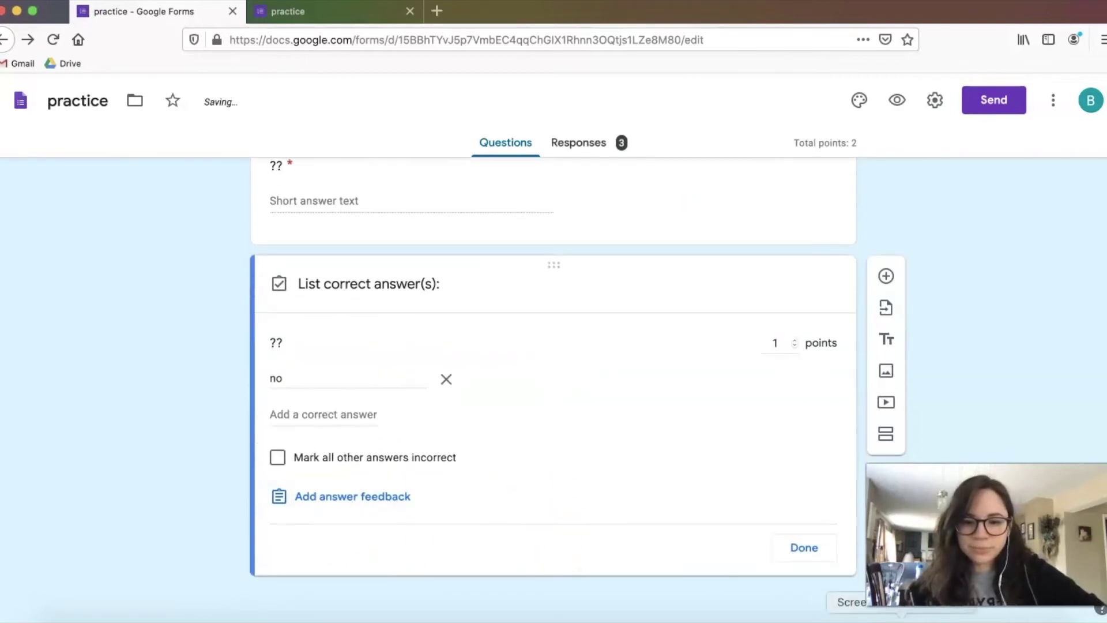
left_click(805, 551)
left_click(601, 144)
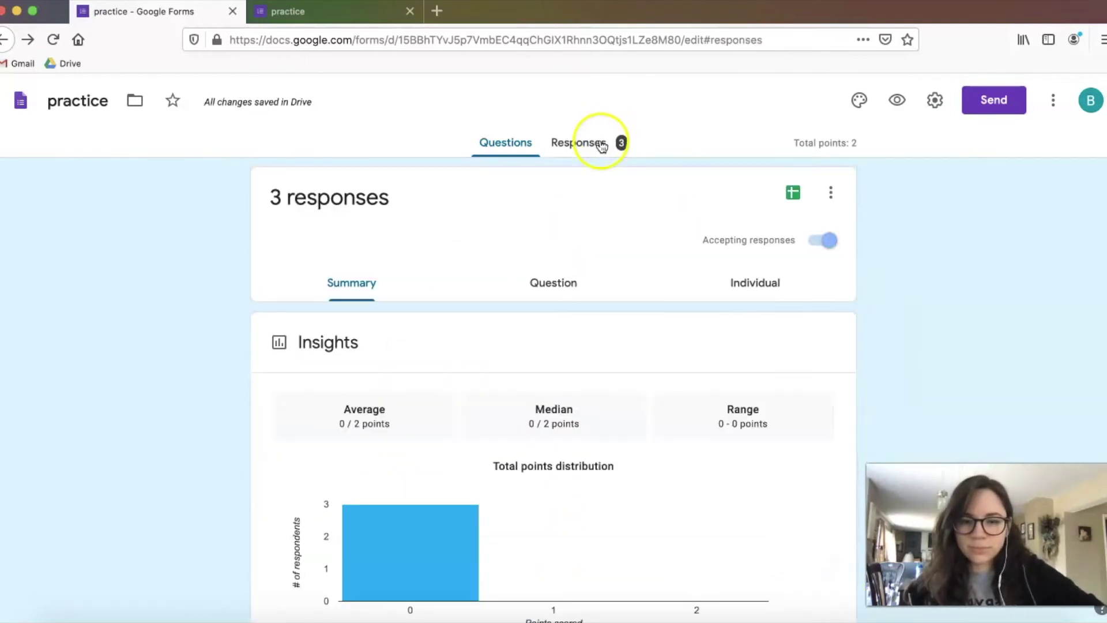
scroll(491, 524, "down", 4)
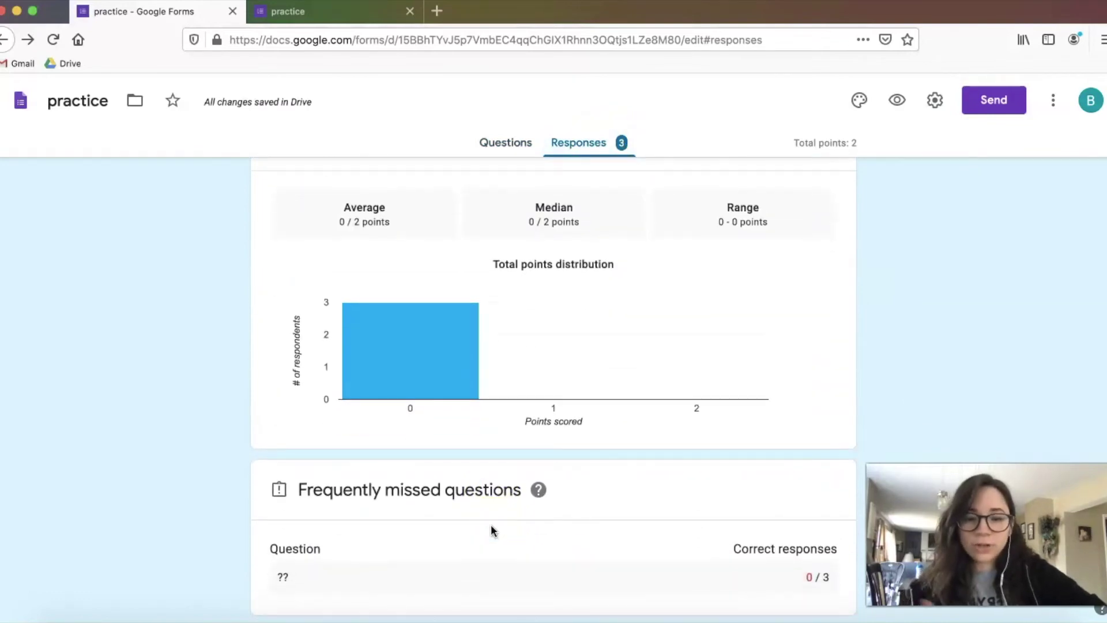
scroll(490, 525, "down", 1)
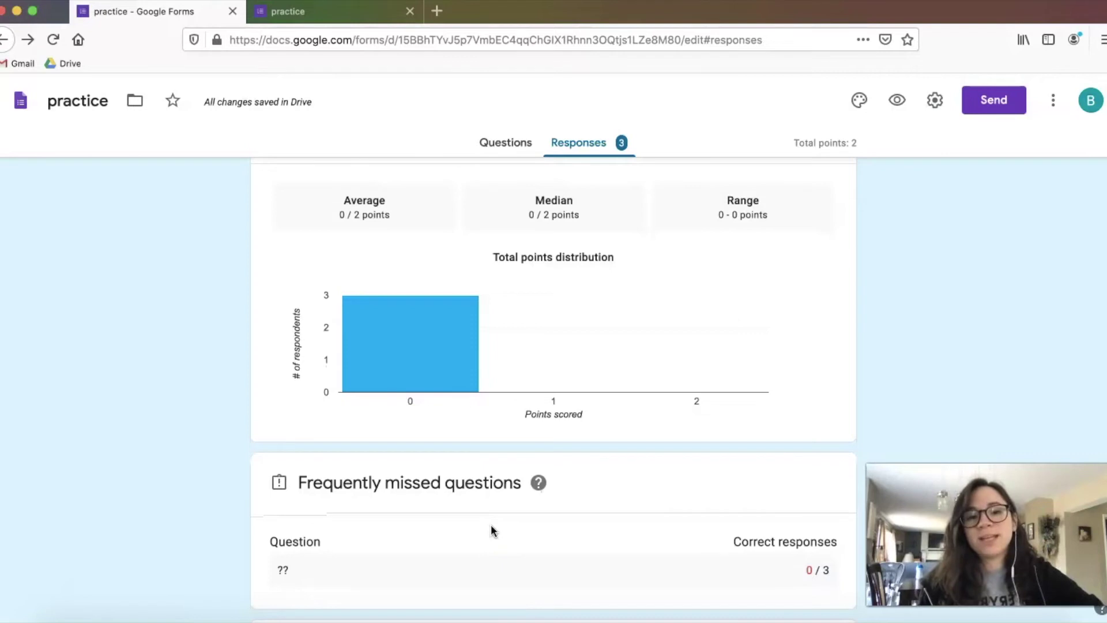
scroll(490, 524, "down", 1)
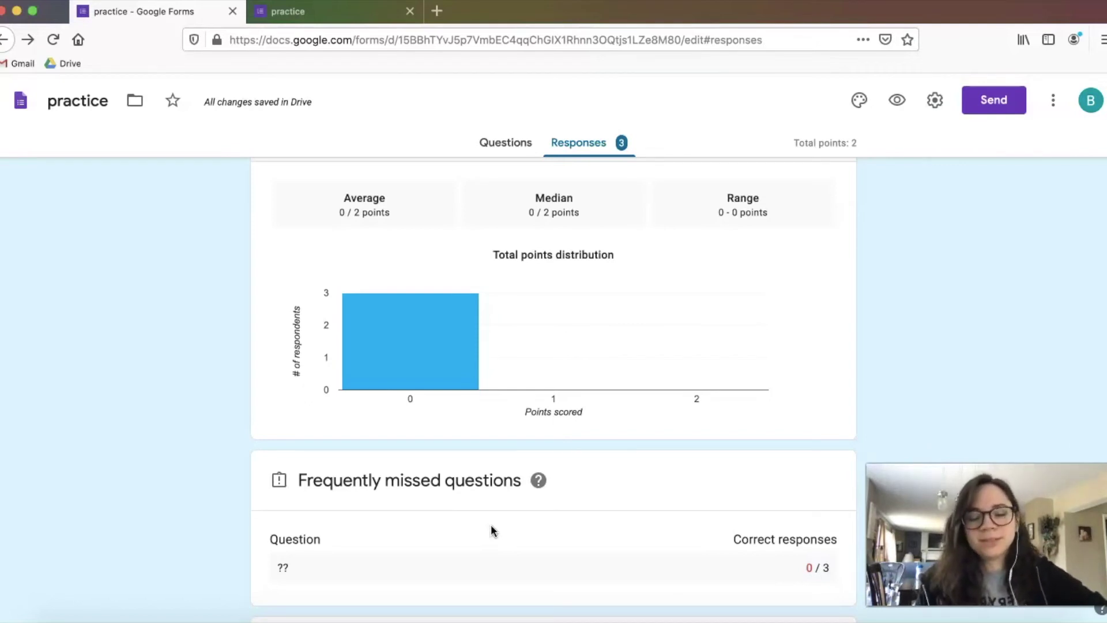
scroll(602, 472, "down", 12)
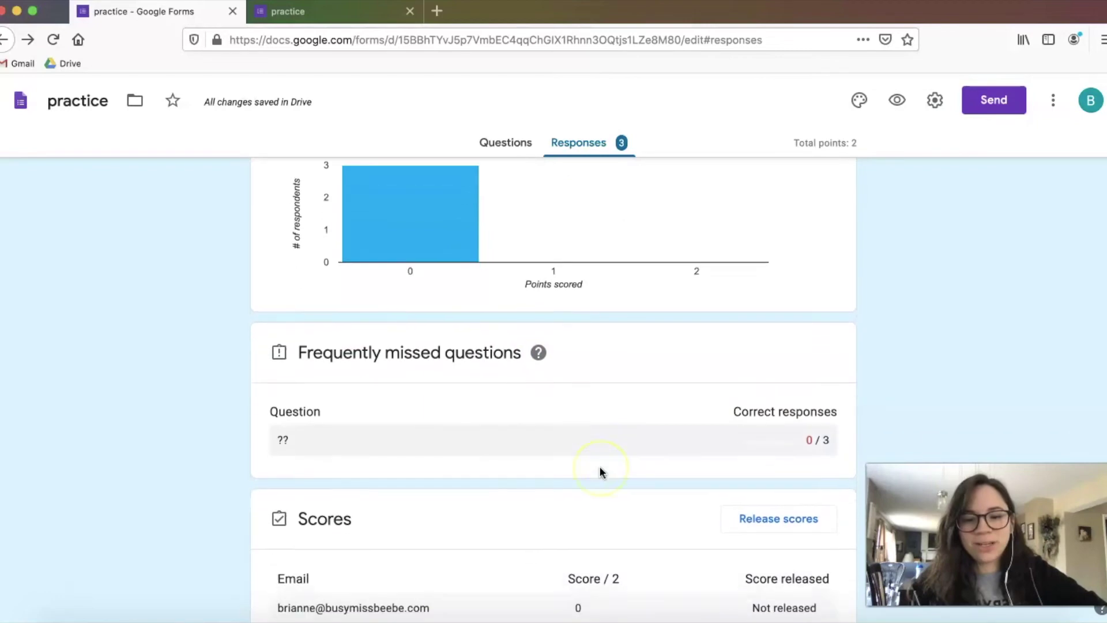
scroll(600, 472, "up", 10)
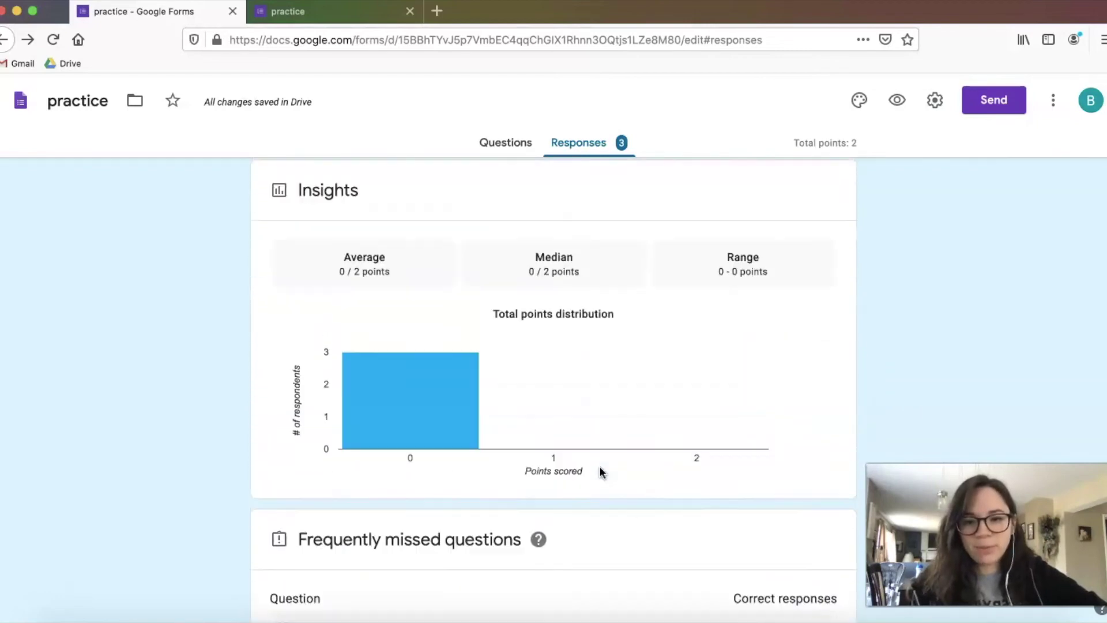
scroll(600, 470, "down", 5)
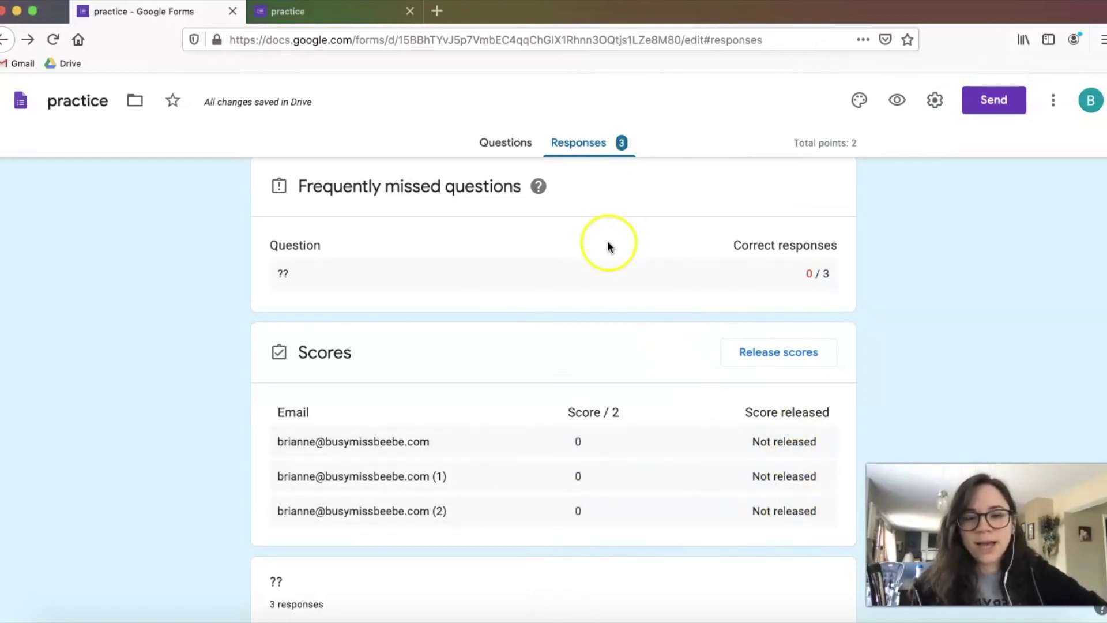
scroll(608, 246, "up", 10)
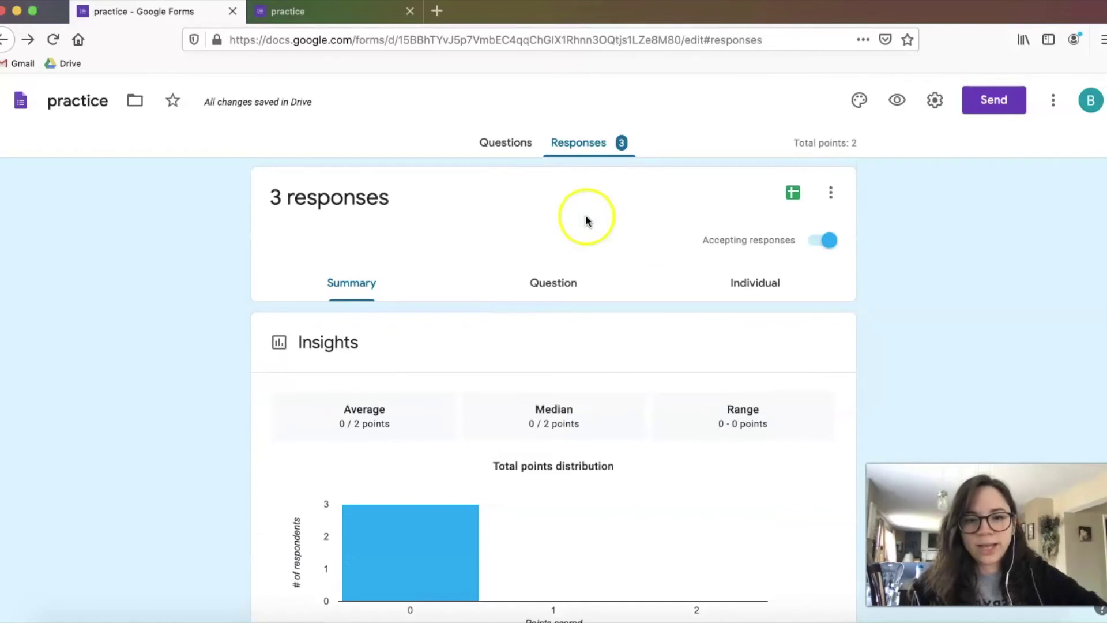
Grade question 1 by question: first and third answers correct, second incorrect, and save.
left_click(560, 287)
scroll(642, 366, "down", 3)
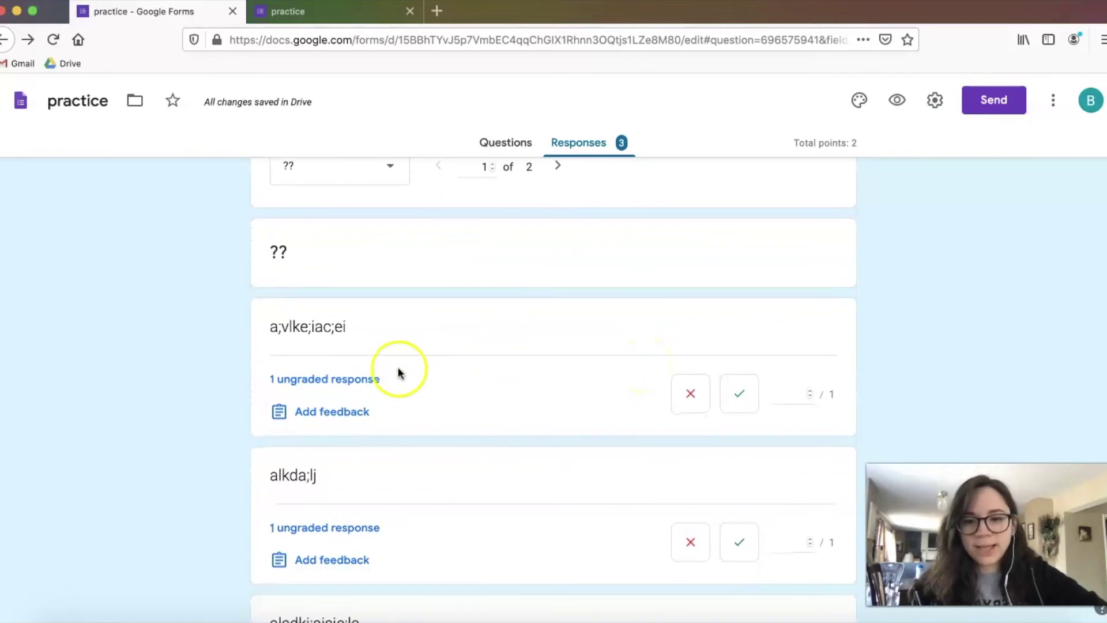
left_click(744, 396)
left_click(694, 543)
scroll(694, 548, "down", 3)
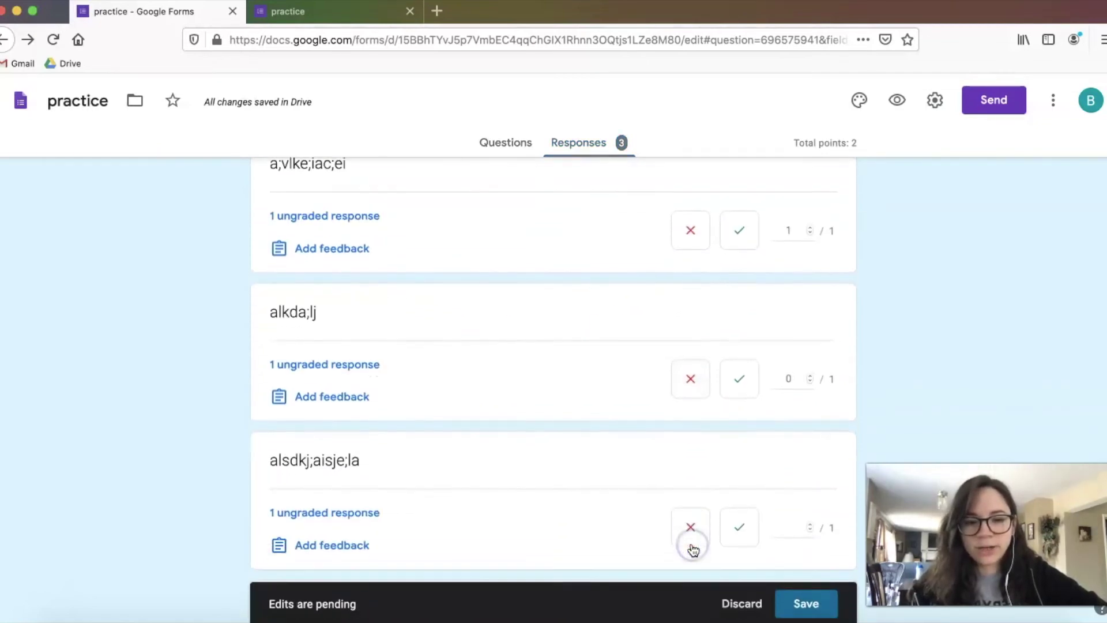
scroll(695, 545, "down", 2)
left_click(744, 453)
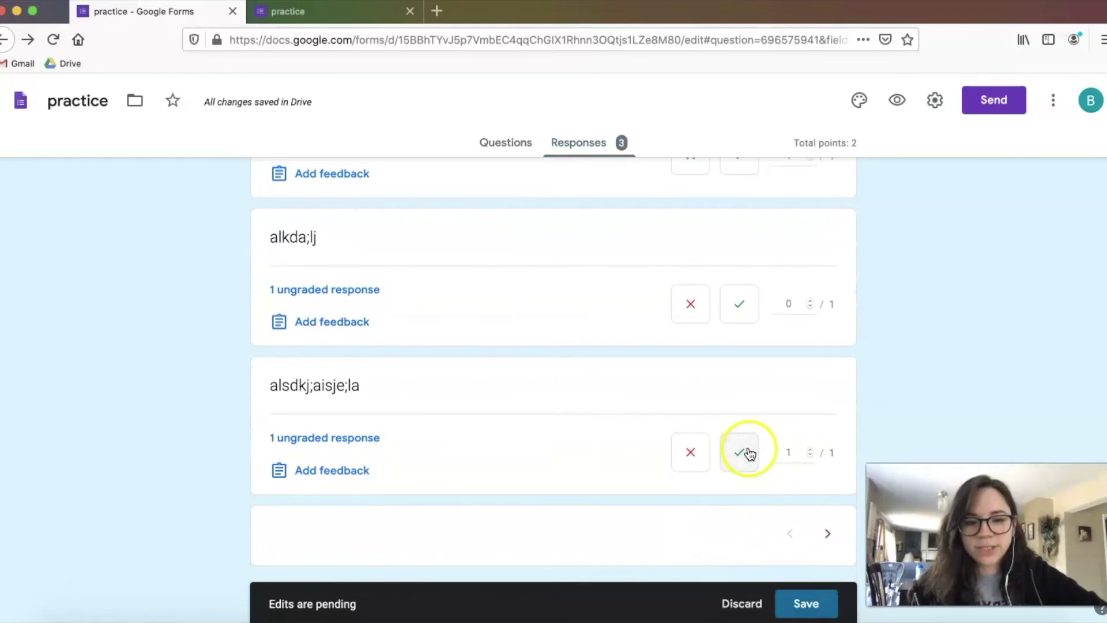
left_click(804, 587)
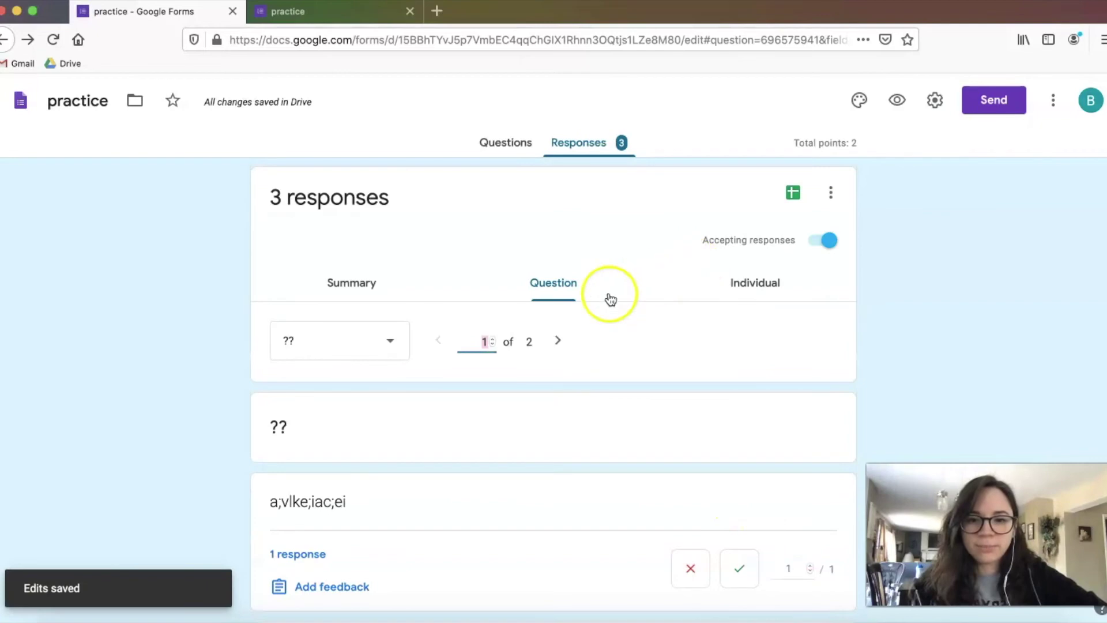
Grade question 2 the same way: first and third correct, second incorrect, and save.
left_click(557, 345)
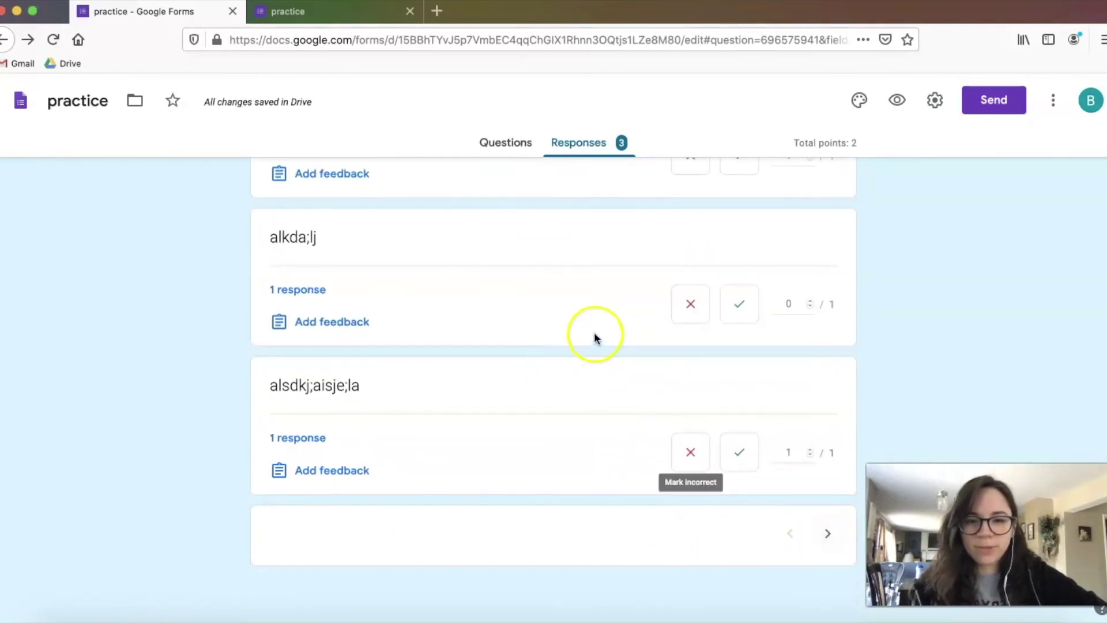
scroll(594, 332, "up", 10)
left_click(558, 266)
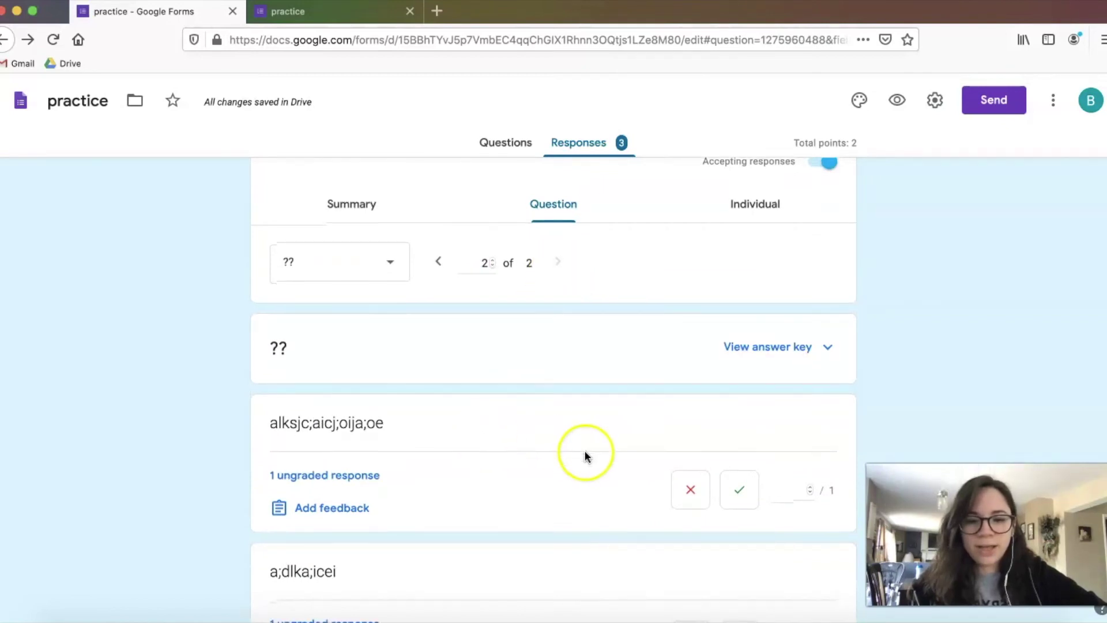
scroll(586, 452, "down", 2)
left_click(739, 402)
left_click(688, 548)
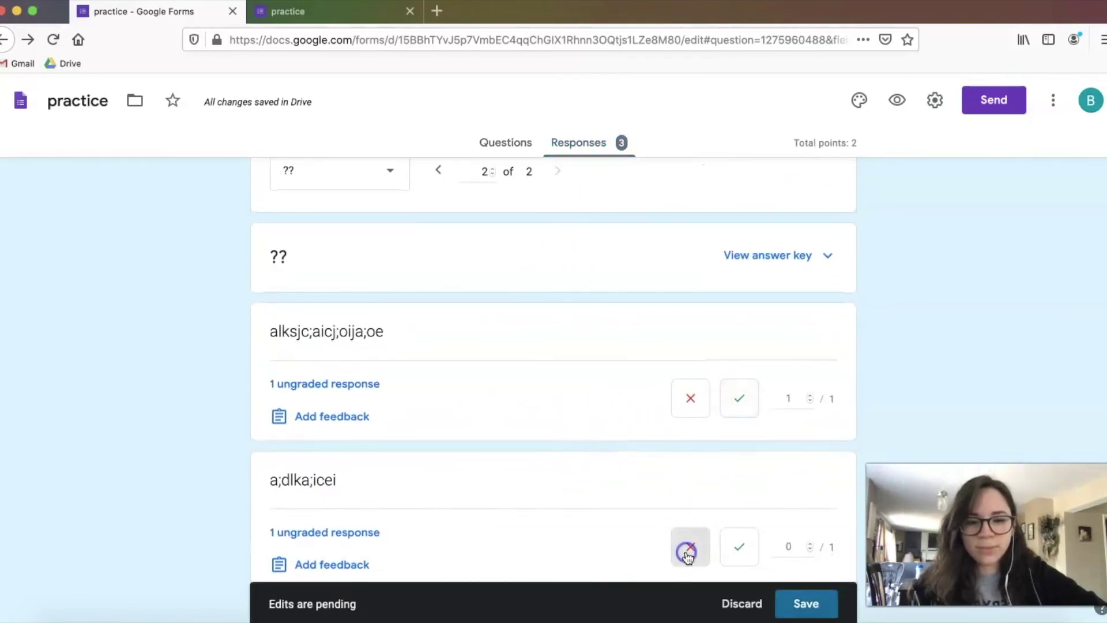
scroll(688, 556, "down", 2)
left_click(740, 487)
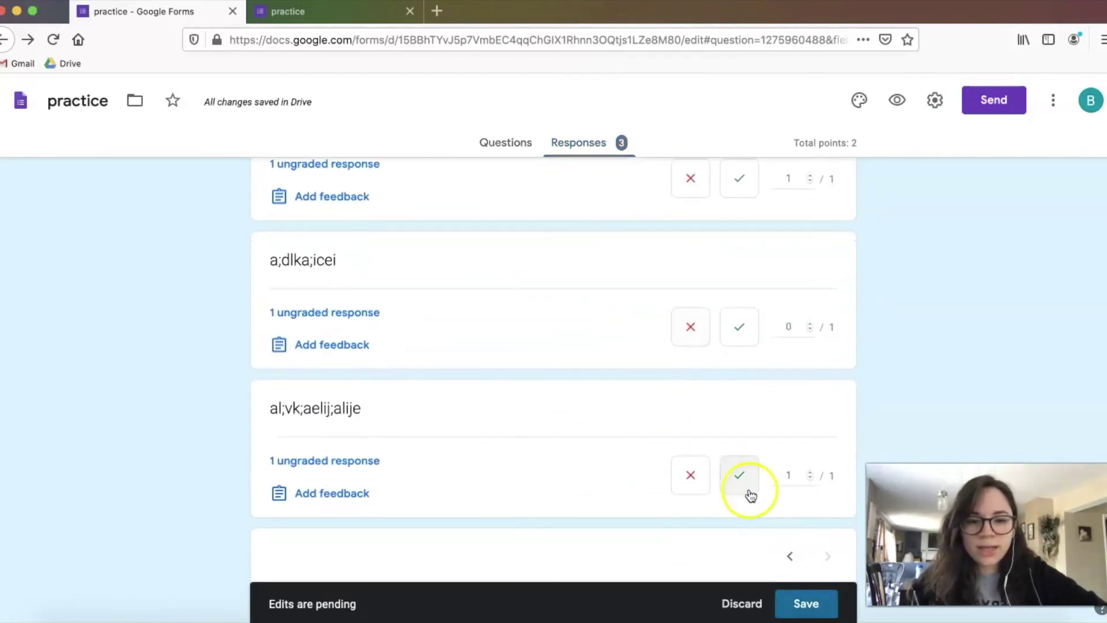
left_click(807, 603)
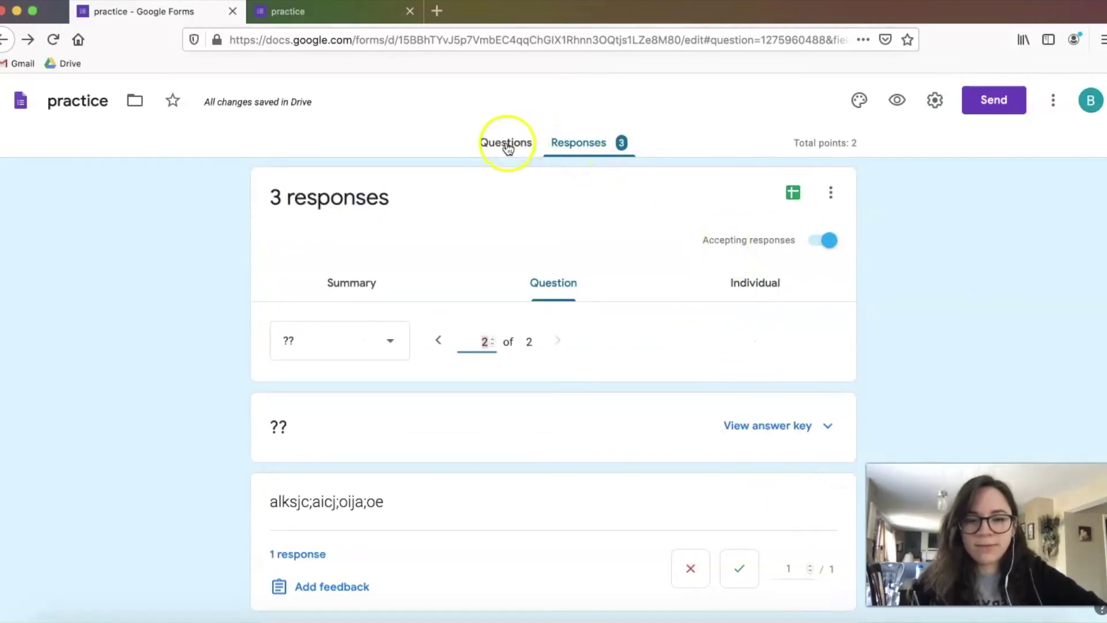
Review the 1.33/2 average score in the summary, then cancel releasing scores.
left_click(369, 276)
scroll(611, 376, "down", 3)
mouse_move(361, 416)
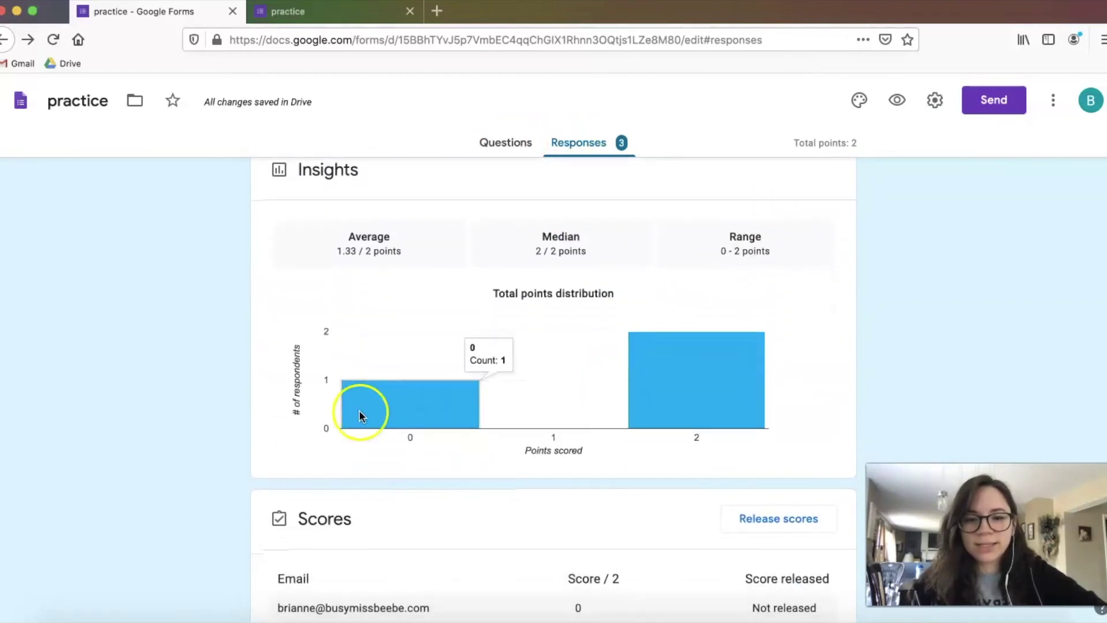
mouse_move(759, 397)
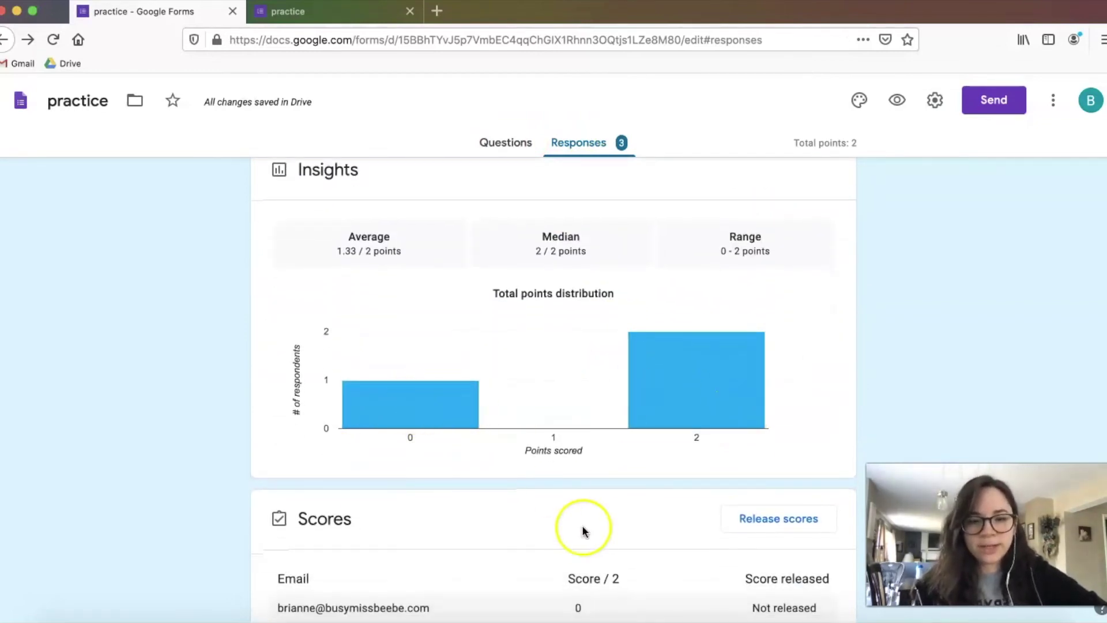
scroll(583, 530, "down", 3)
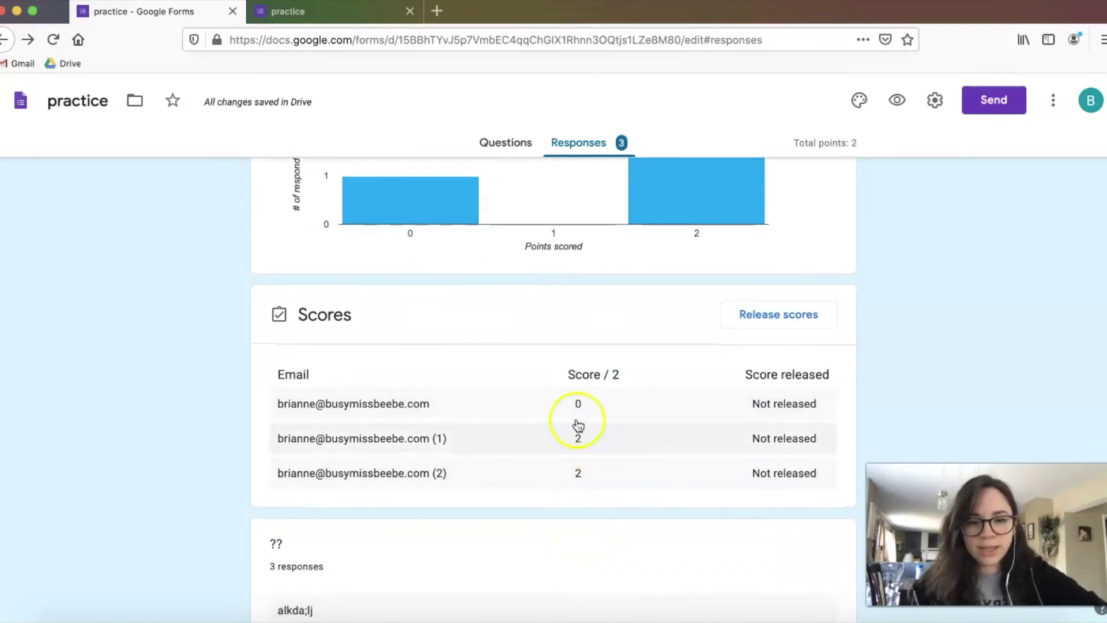
left_click(804, 326)
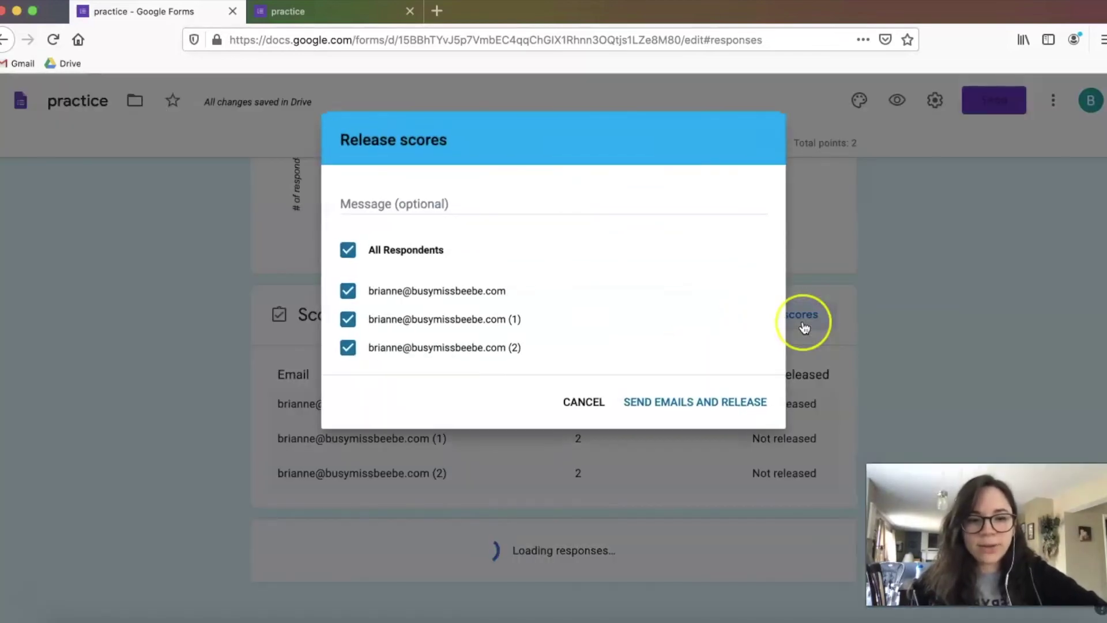
left_click(694, 411)
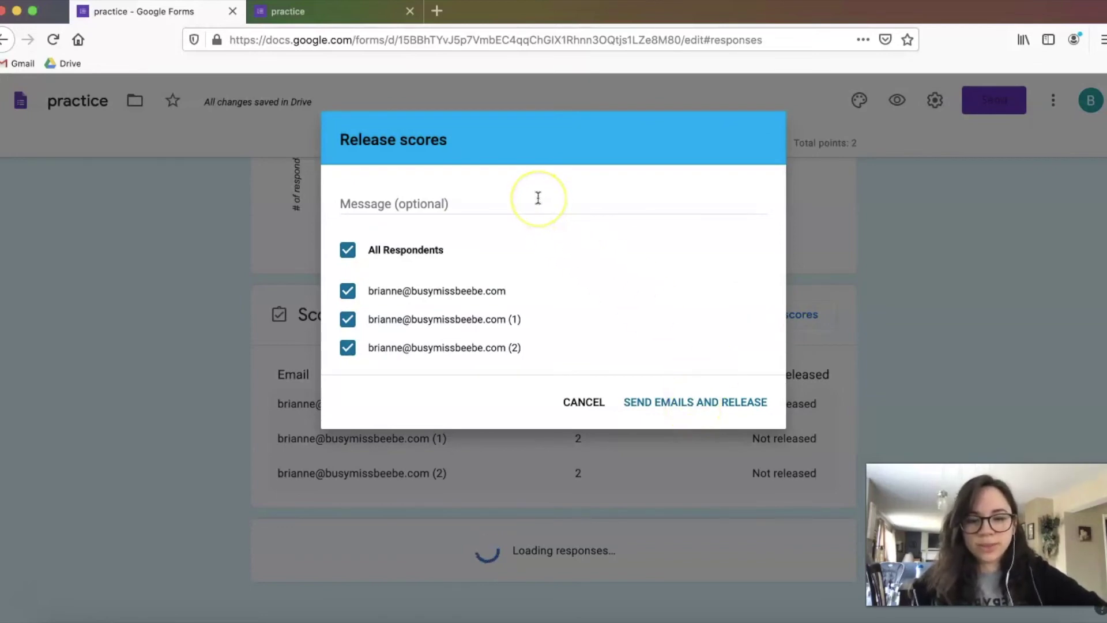
left_click(469, 209)
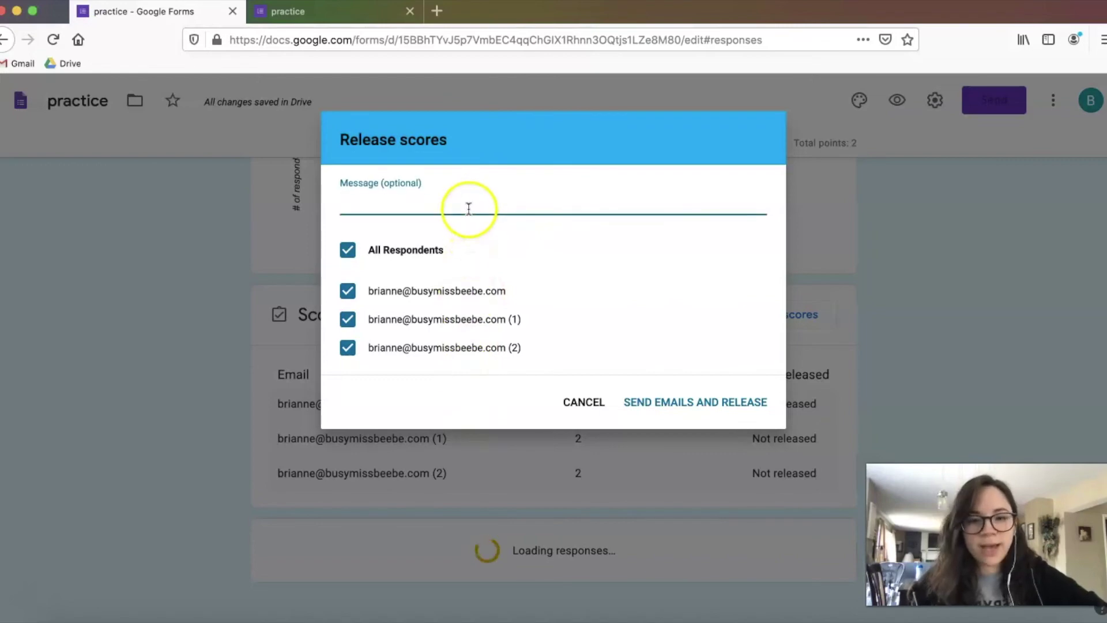
left_click(583, 404)
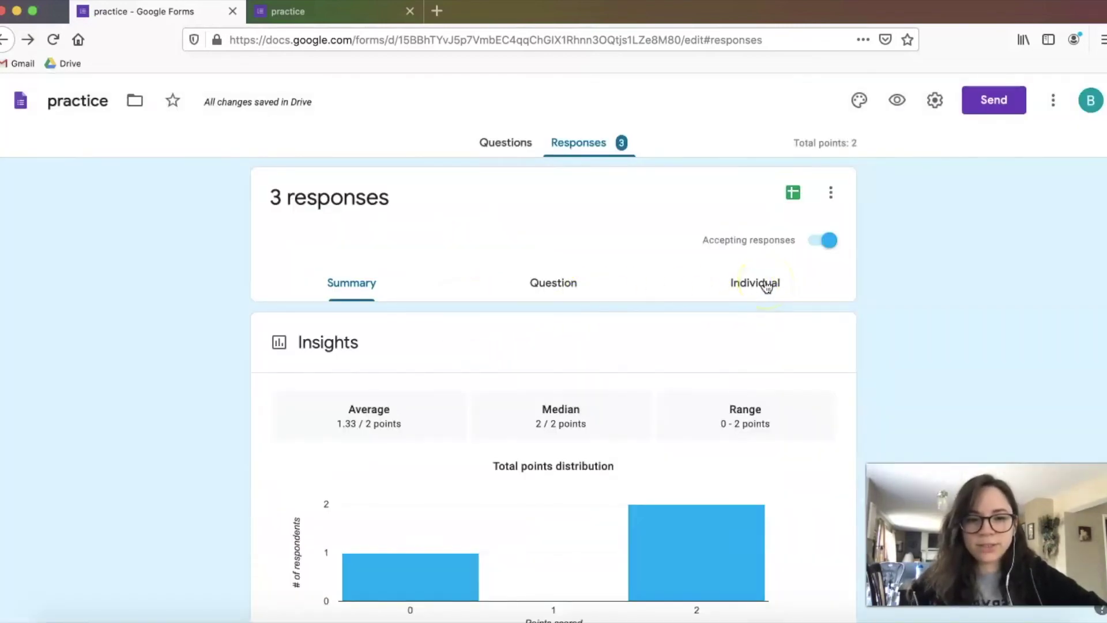
Step through the individual responses one respondent at a time, ending on the first.
left_click(766, 285)
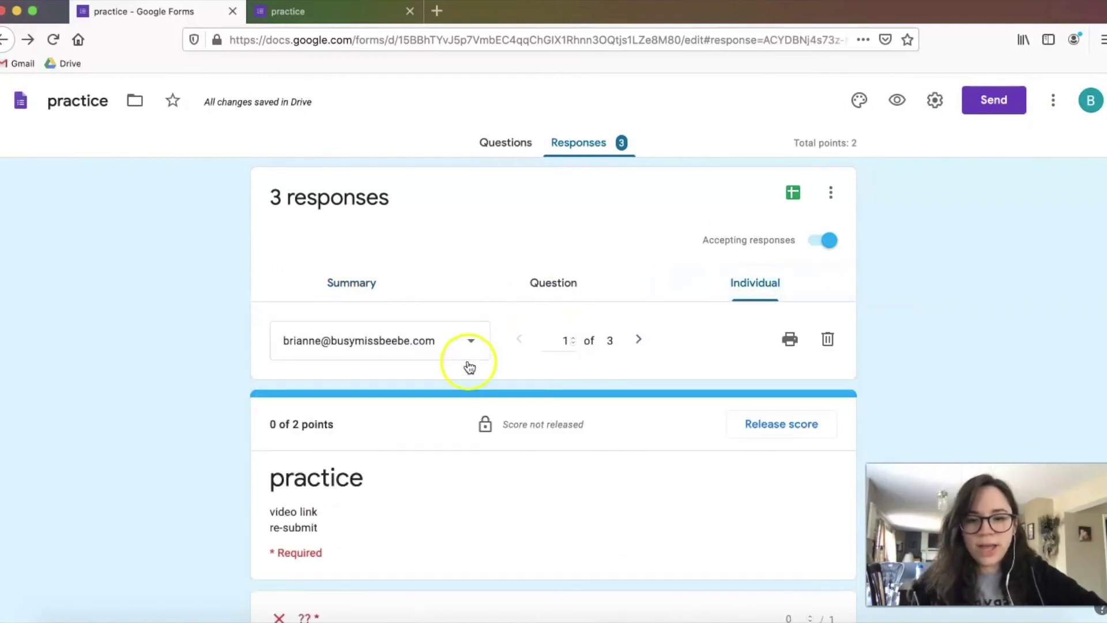
scroll(501, 500, "down", 1)
left_click(470, 327)
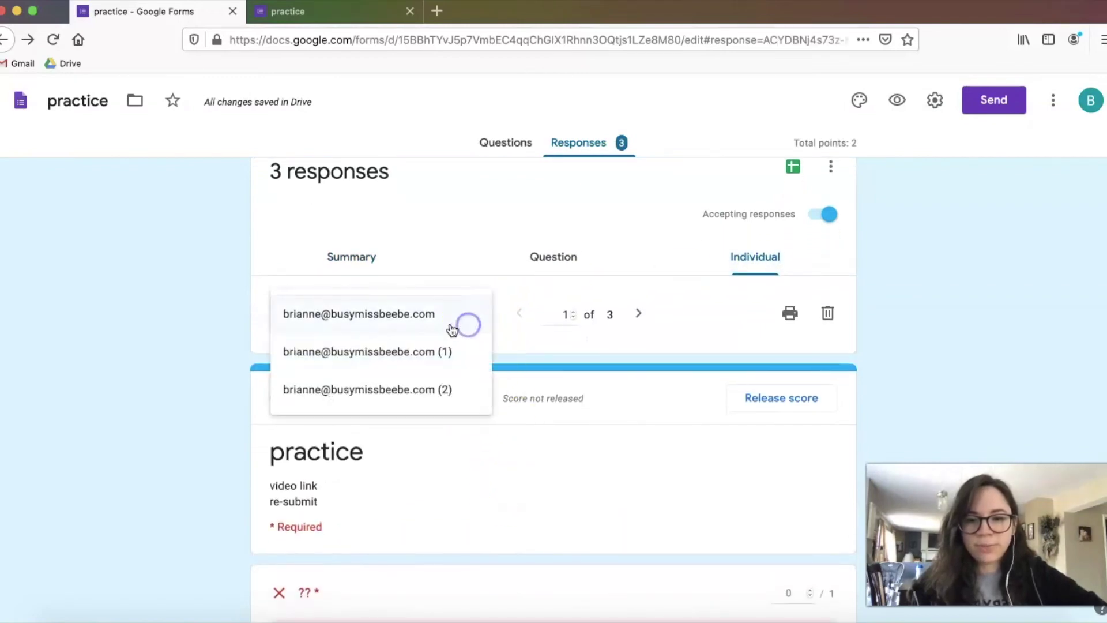
left_click(621, 341)
left_click(639, 316)
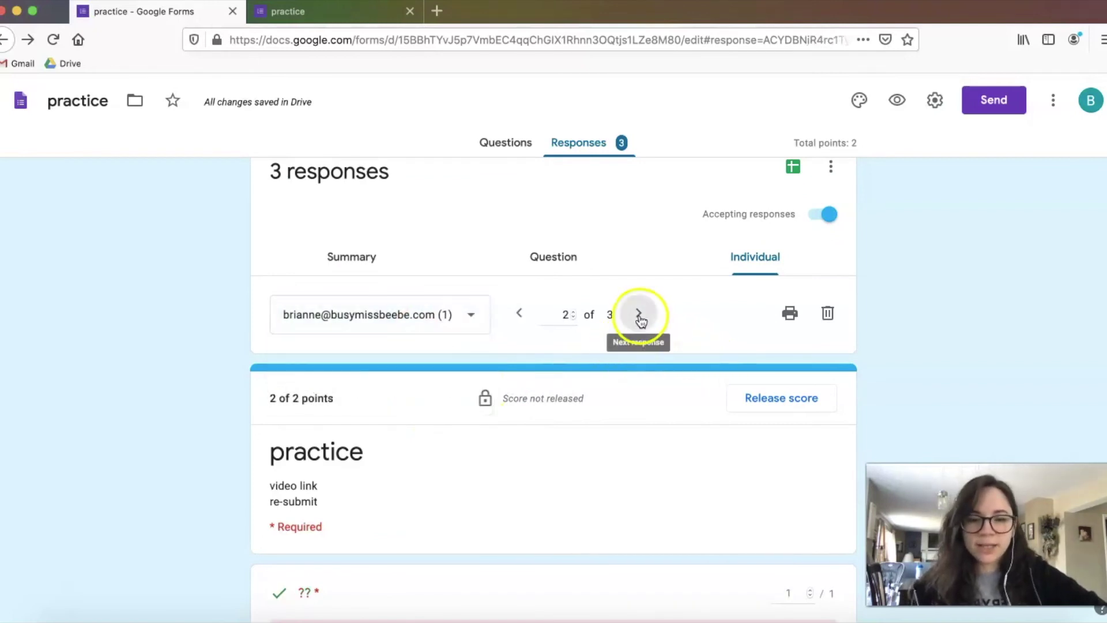
left_click(639, 316)
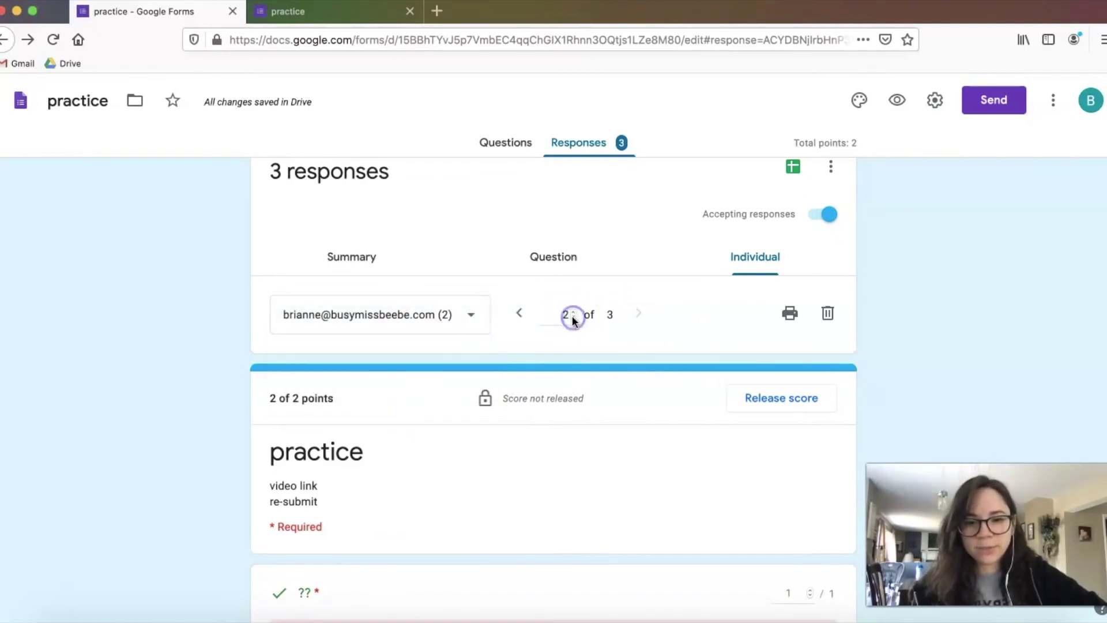
left_click(573, 317)
left_click(573, 317)
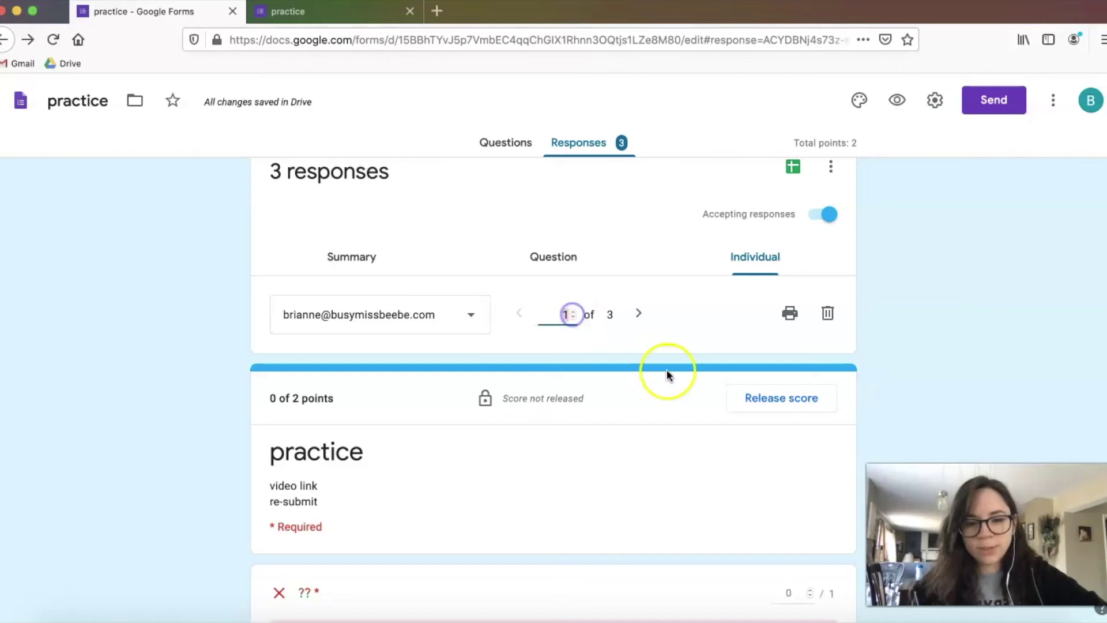
left_click(673, 349)
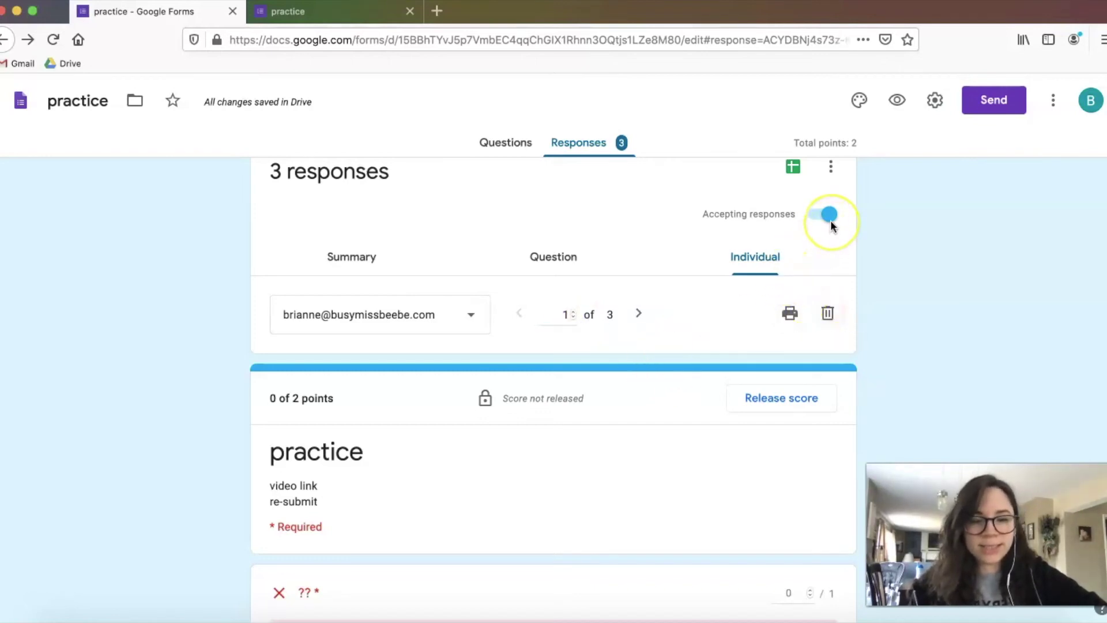
scroll(831, 220, "up", 1)
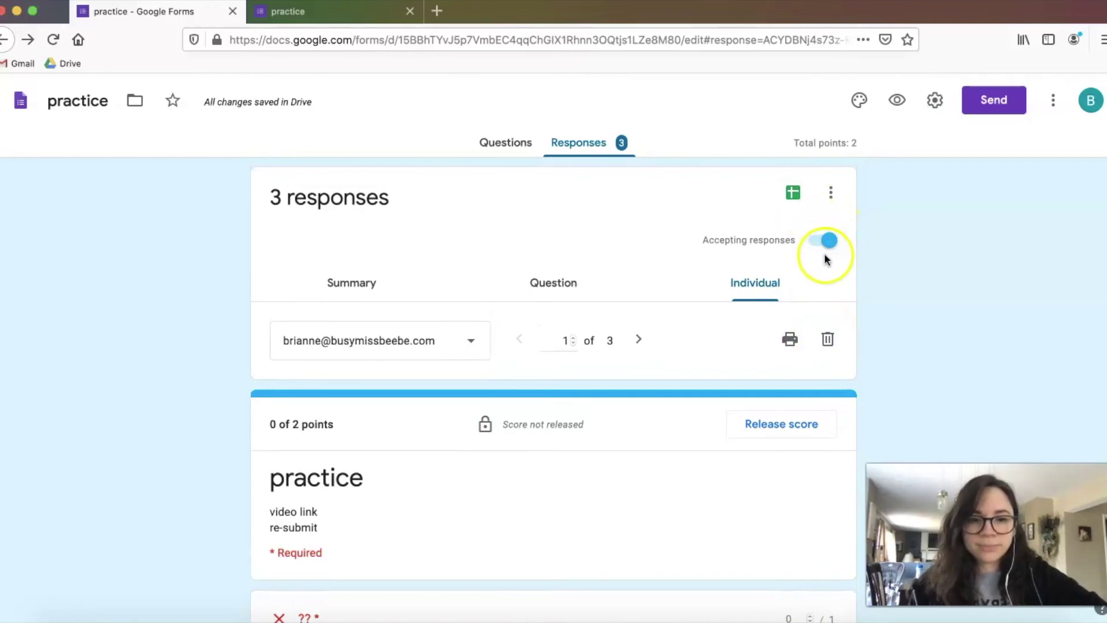
Toggle Accepting responses off and back on, then start linking a responses spreadsheet.
left_click(827, 245)
left_click(823, 244)
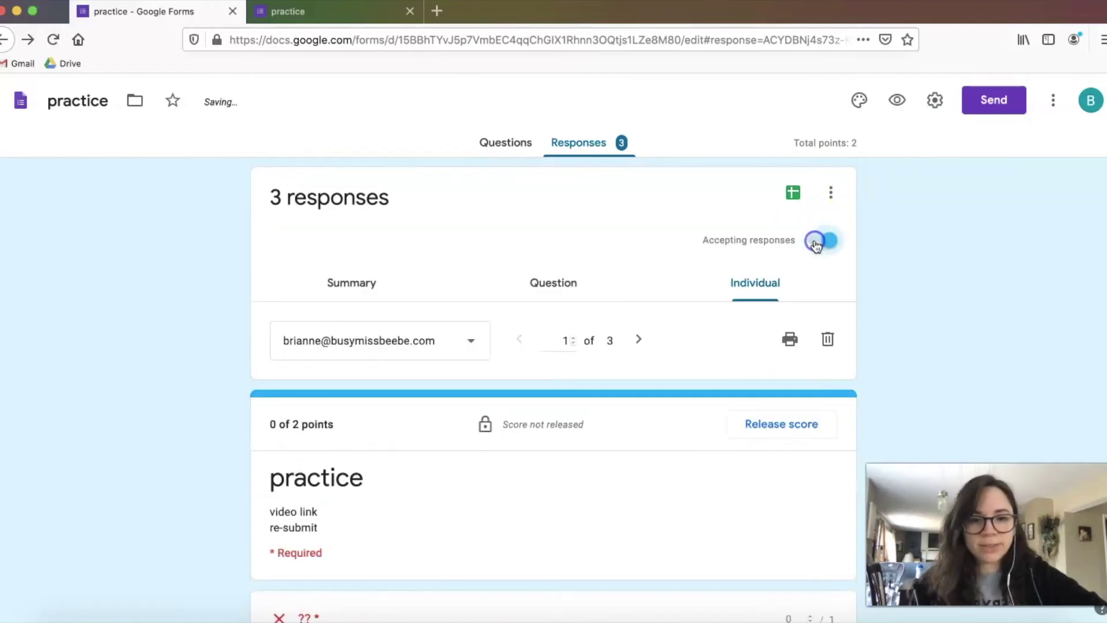
left_click(795, 194)
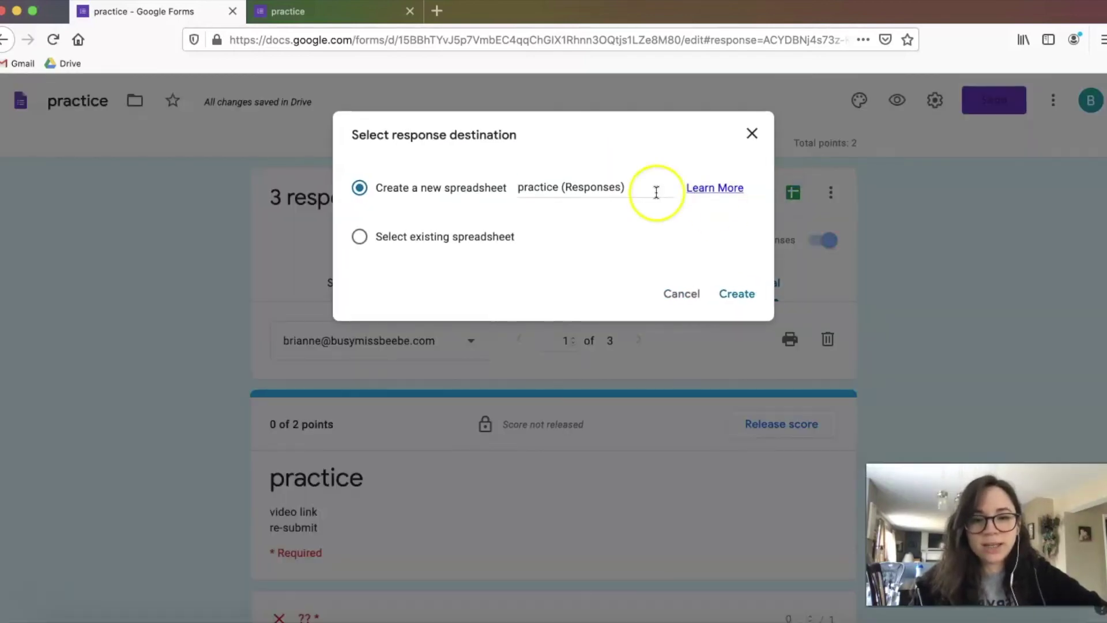
Create the linked 'practice (Responses)' spreadsheet and inspect its Timestamp, Email, Score and answer columns.
left_click(737, 294)
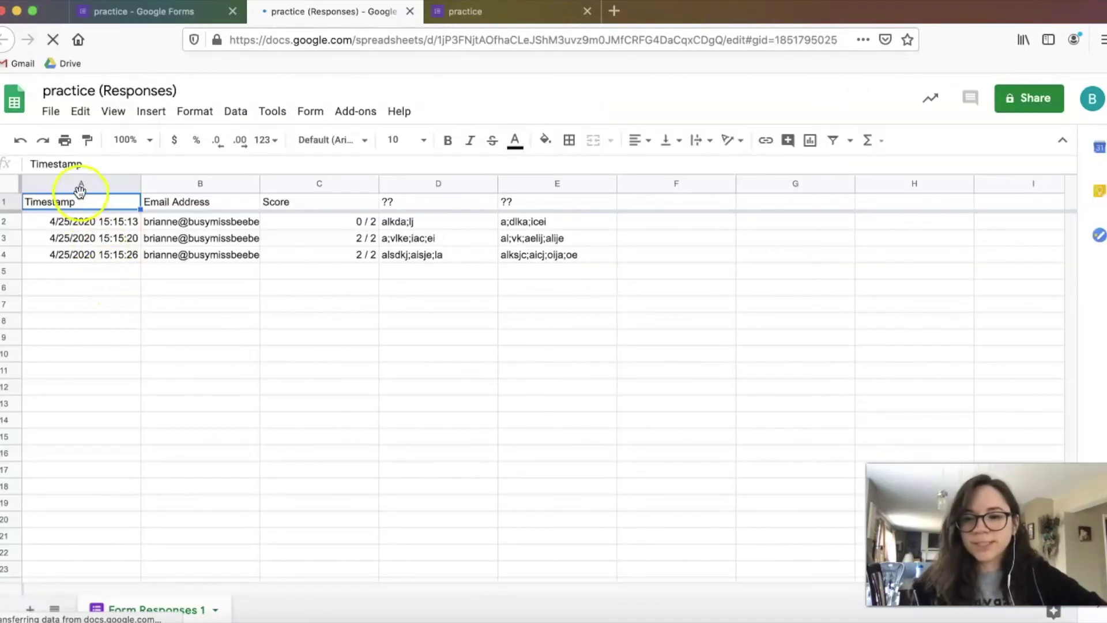
left_click(81, 184)
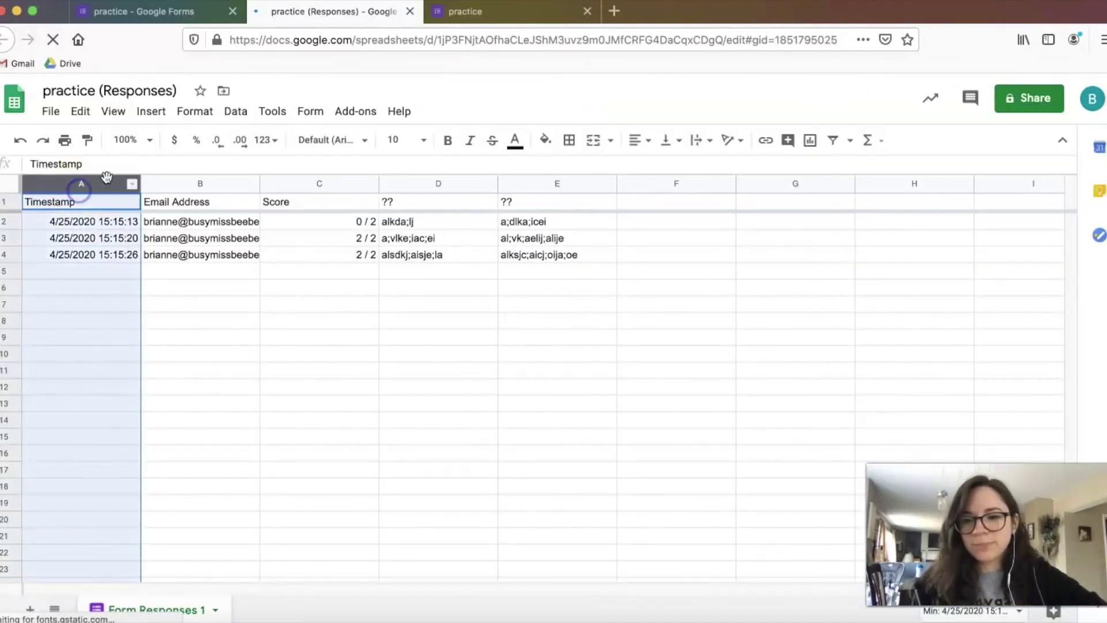
left_click(197, 185)
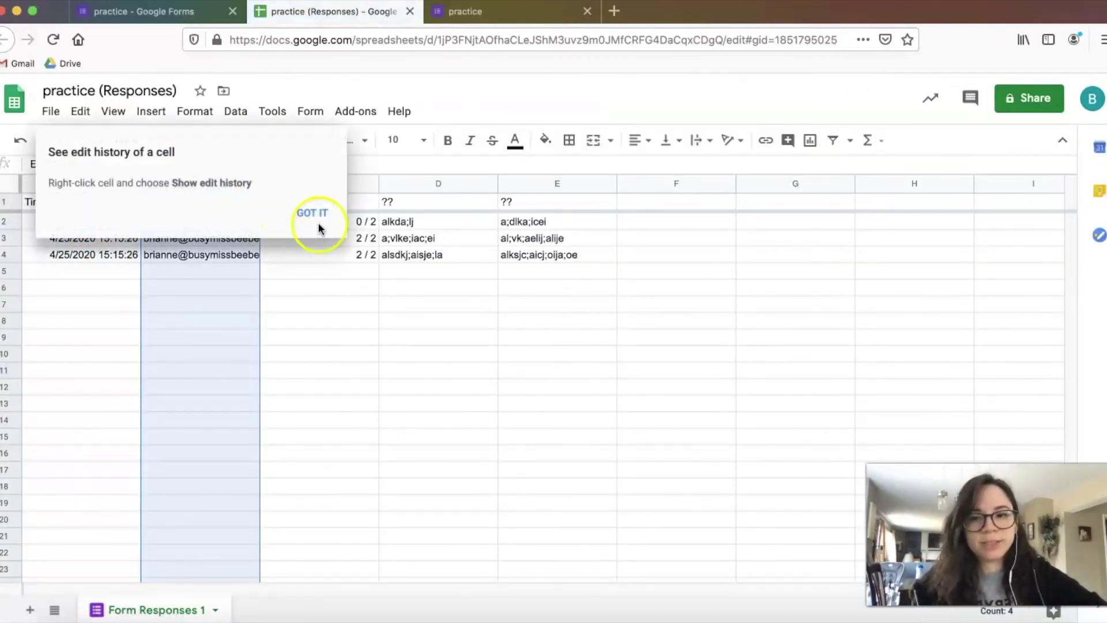
left_click(317, 221)
left_click(312, 184)
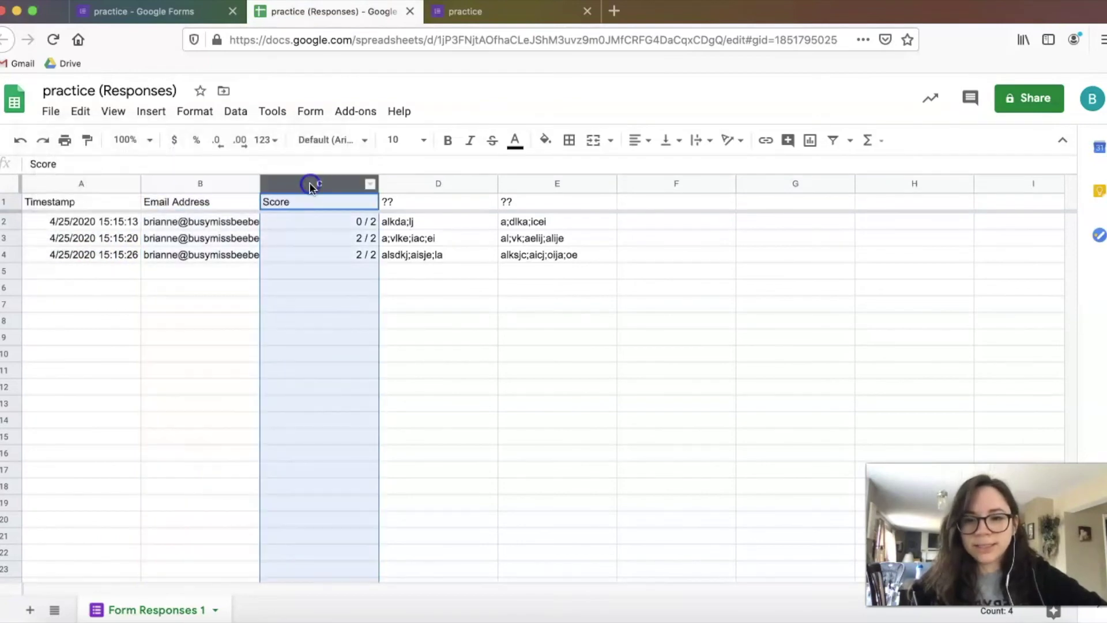
left_click(434, 185)
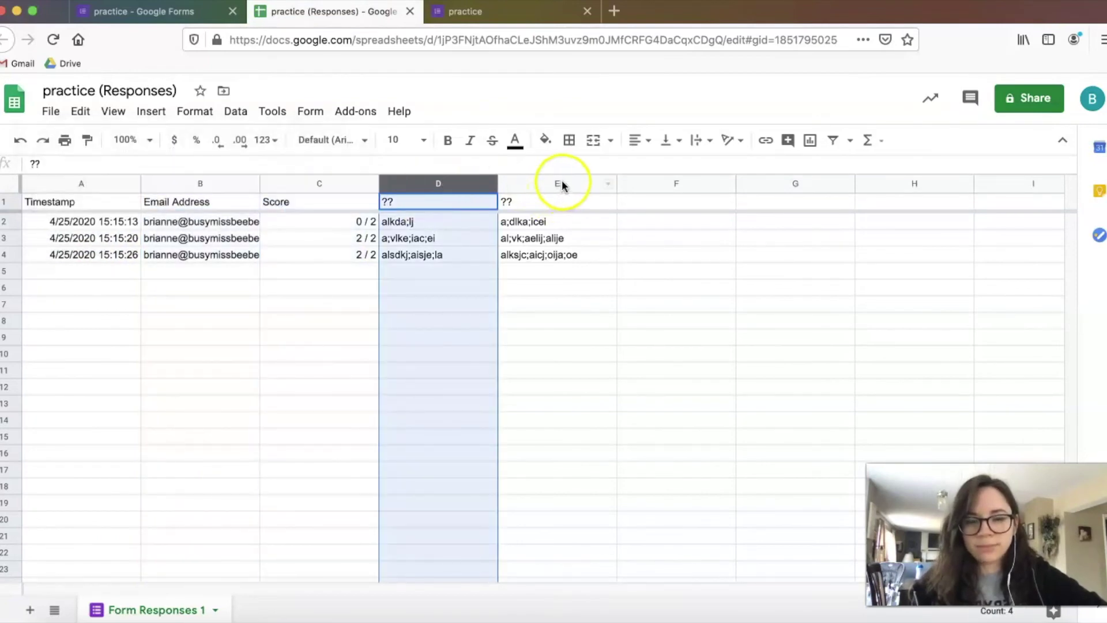
left_click(559, 185)
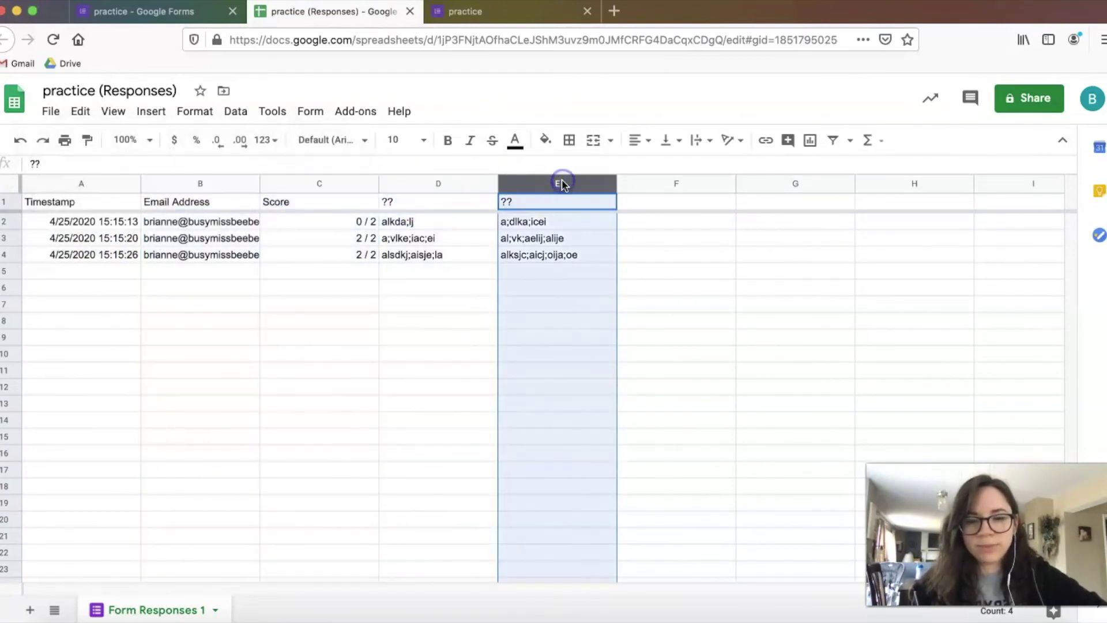
Hide the Timestamp column in the responses sheet.
left_click(85, 185)
right_click(85, 186)
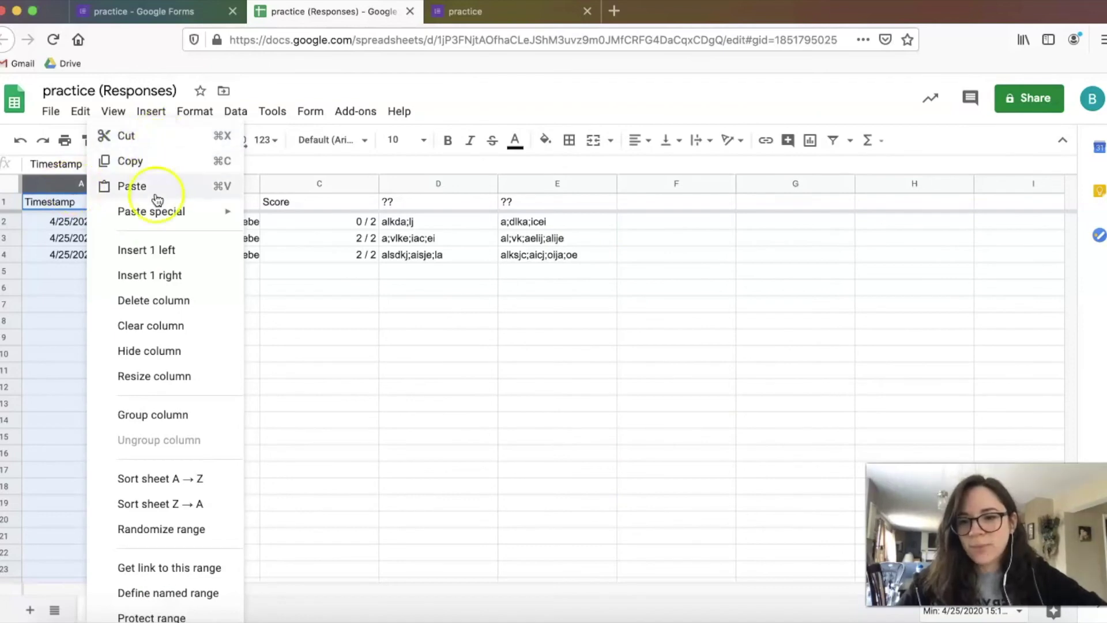
left_click(151, 358)
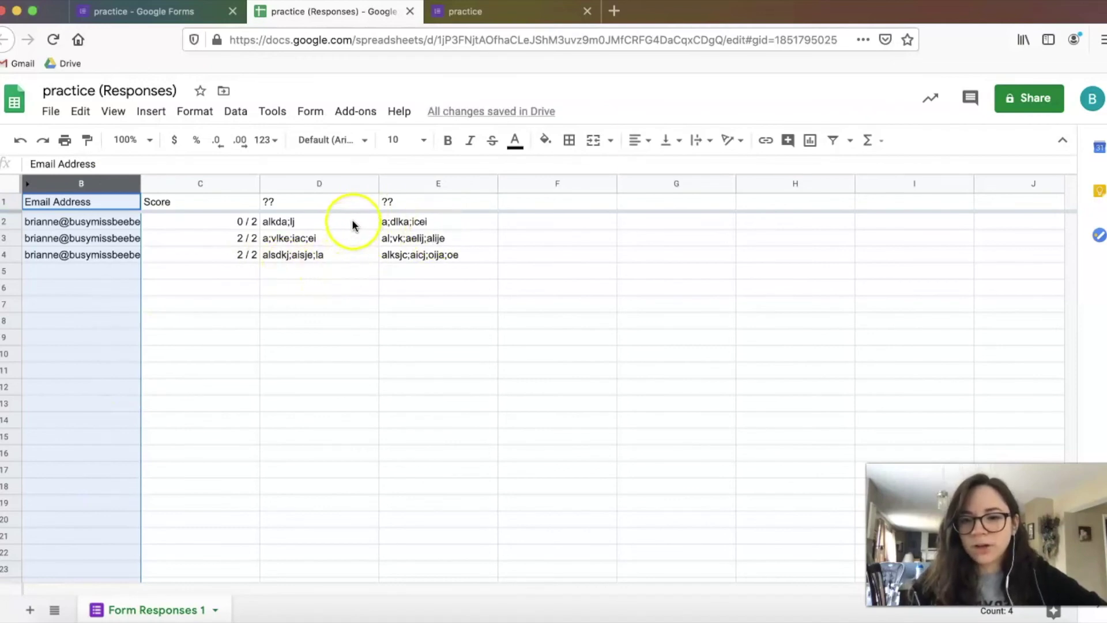
left_click(348, 184)
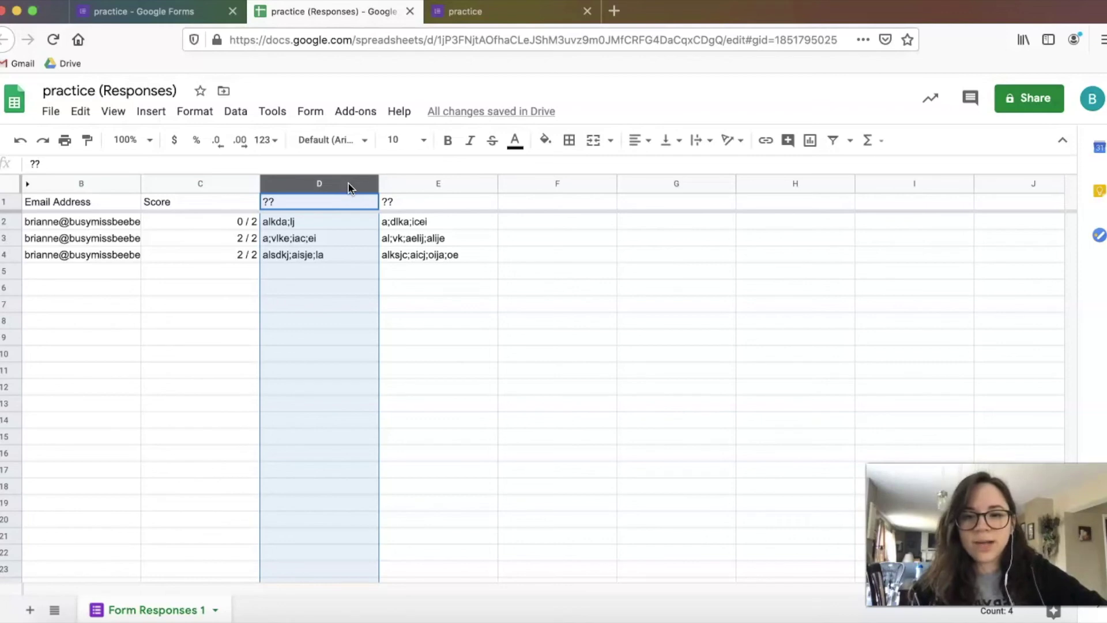
Set column D's text wrapping to Wrap, then go to the form's response-recorded tab.
left_click(713, 141)
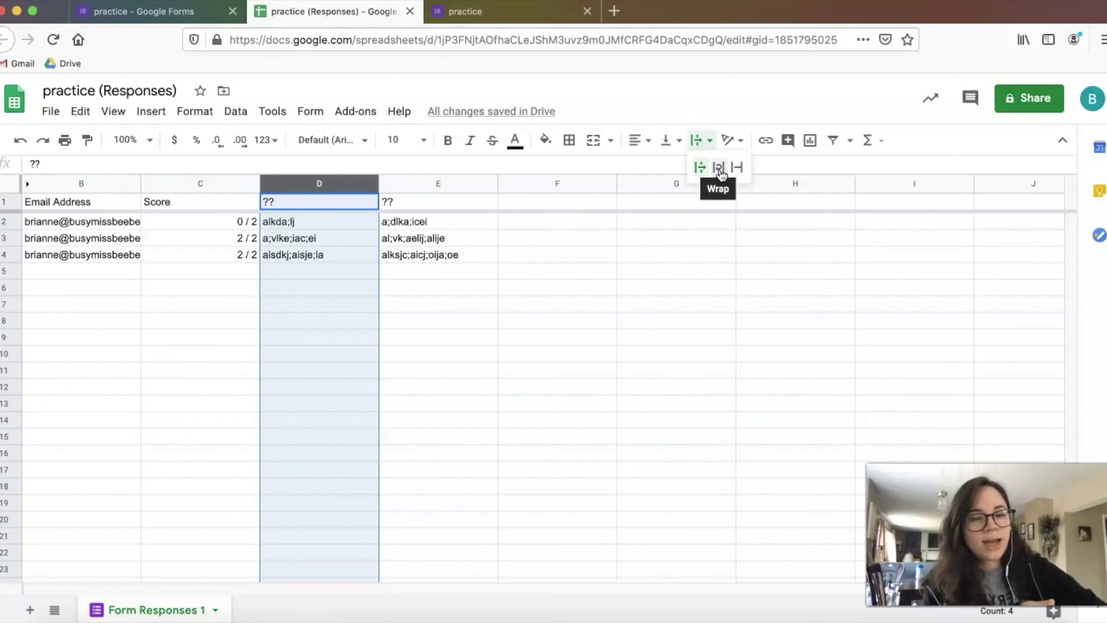
left_click(719, 168)
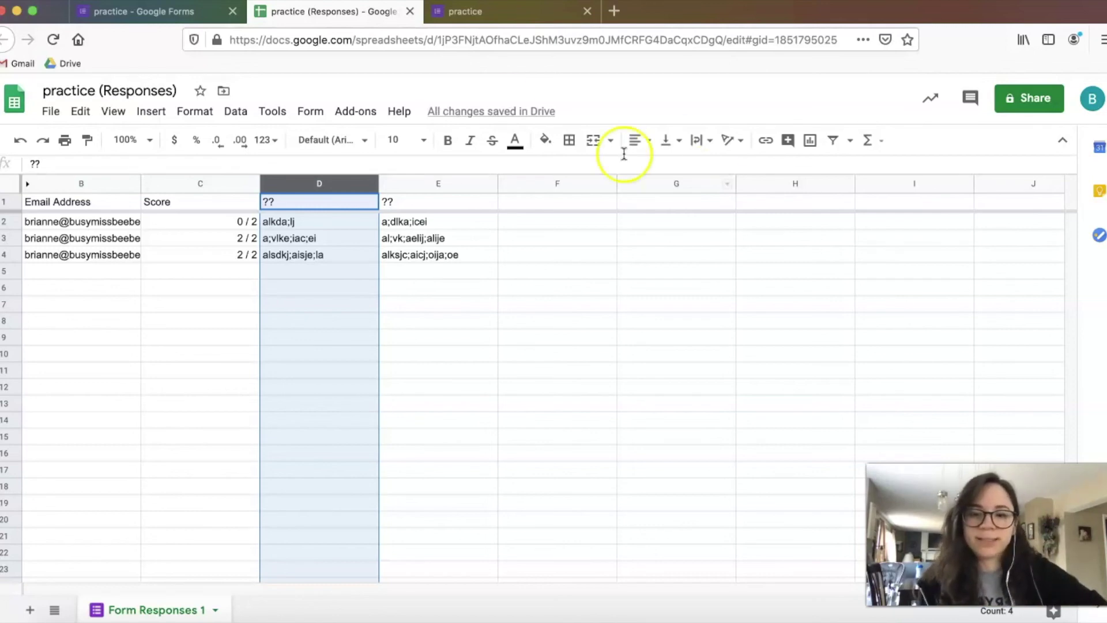
key("ctrl+z")
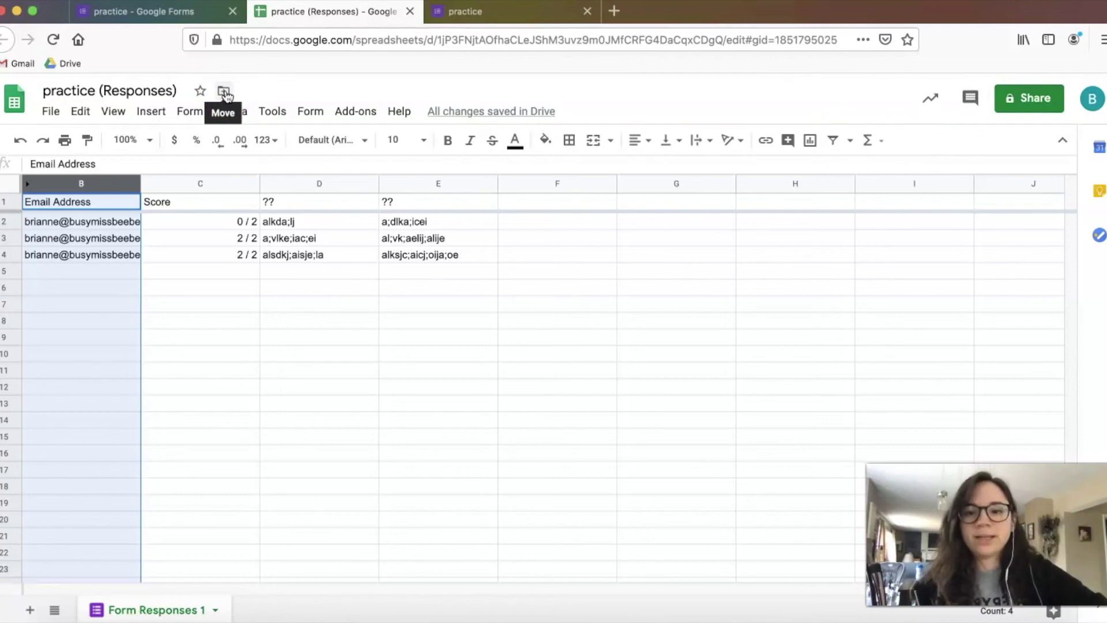
left_click(462, 19)
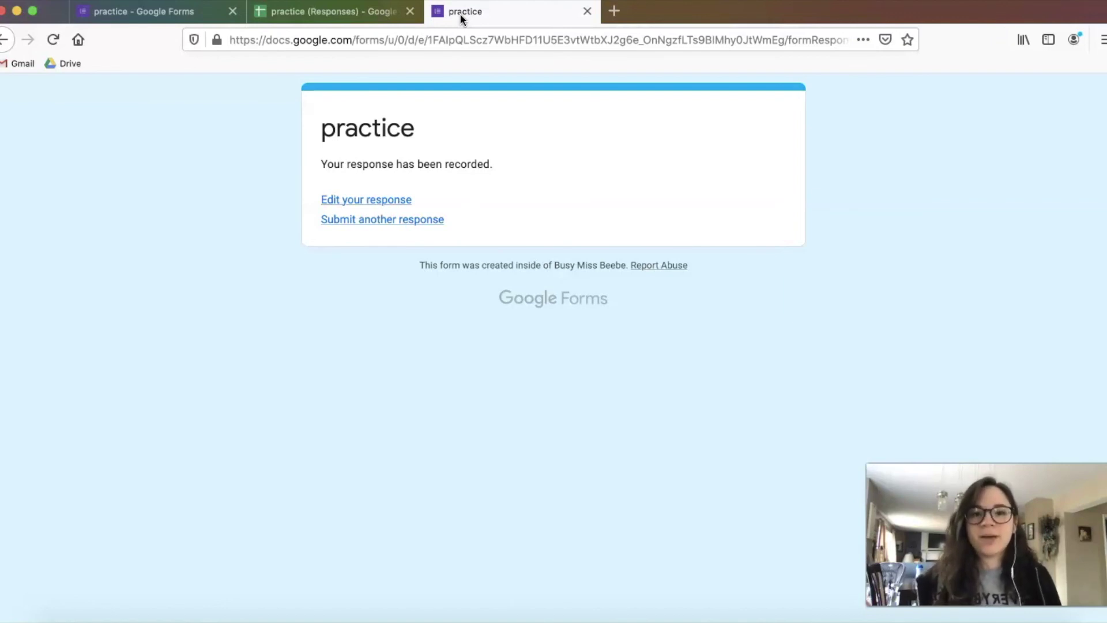
Make 'How was your week?' a 1–5 linear scale labelled Horrible and Fabulous, and preview it.
left_click(131, 21)
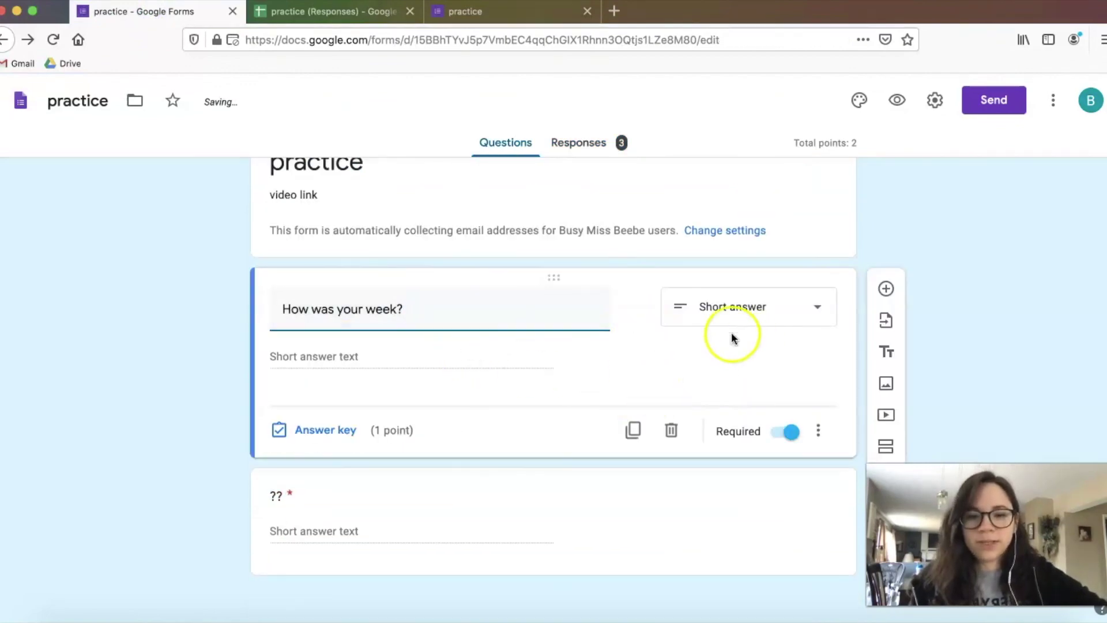
left_click(734, 313)
left_click(732, 419)
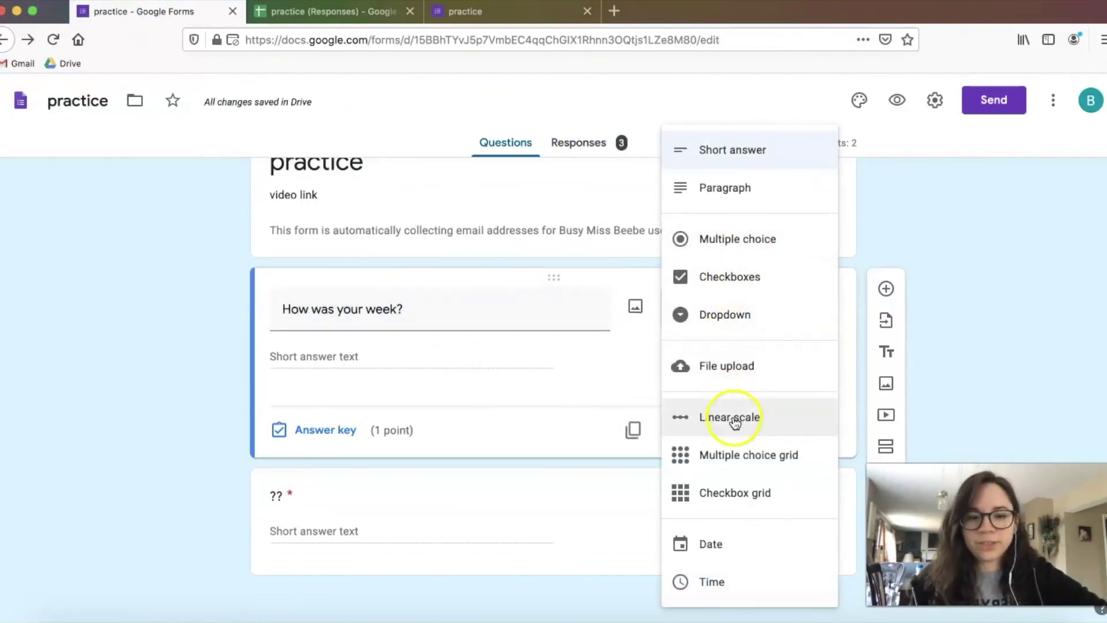
left_click(351, 383)
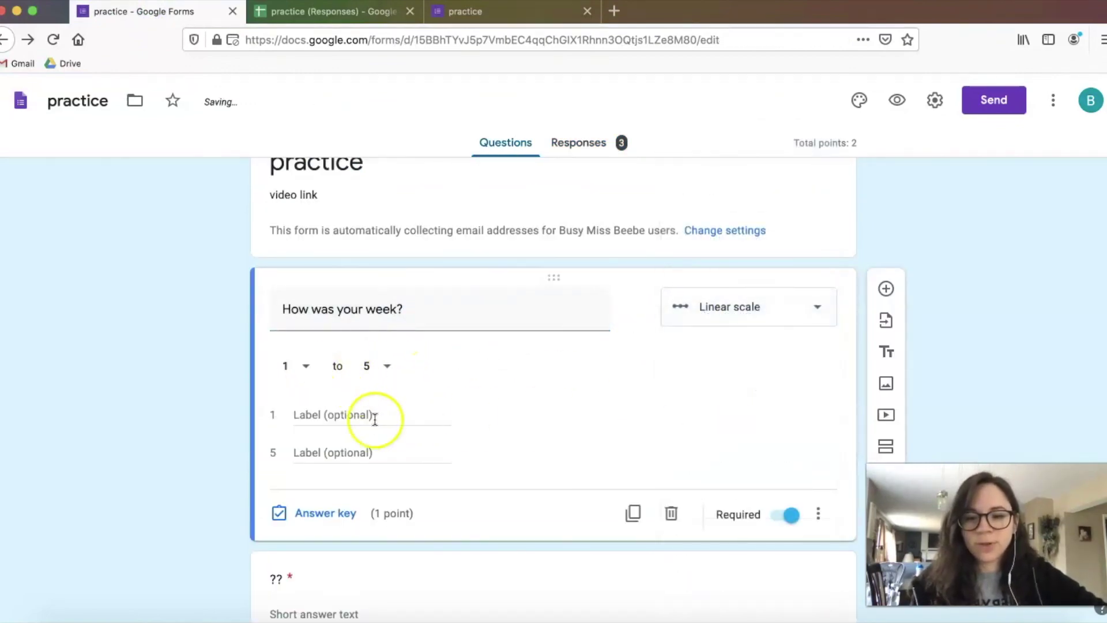
left_click(378, 449)
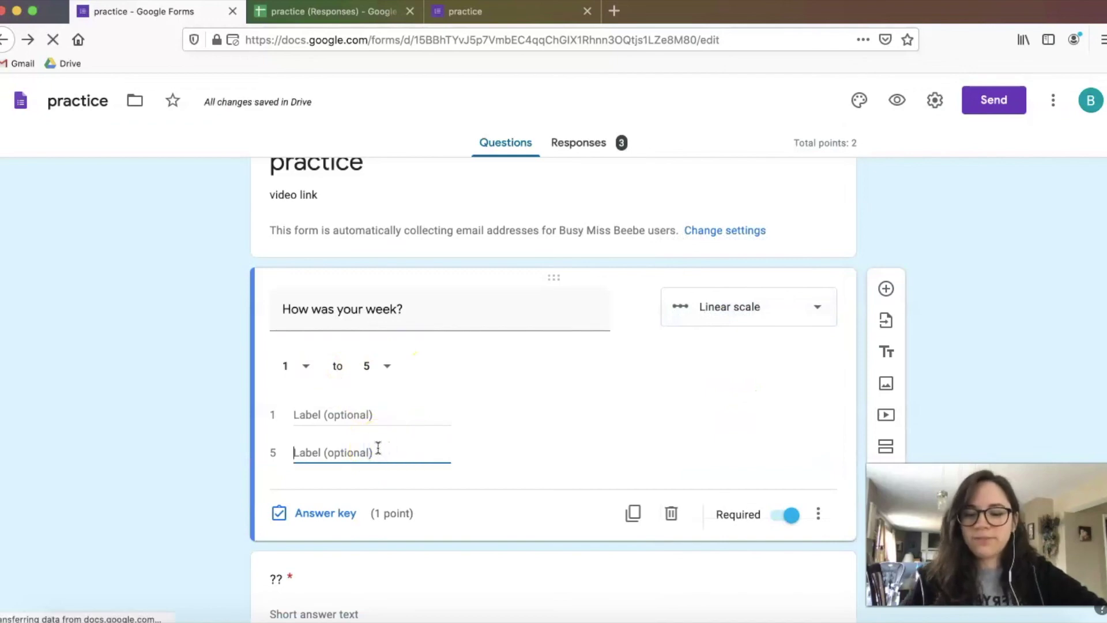
type("Fabulous")
left_click(379, 415)
type("Horrible")
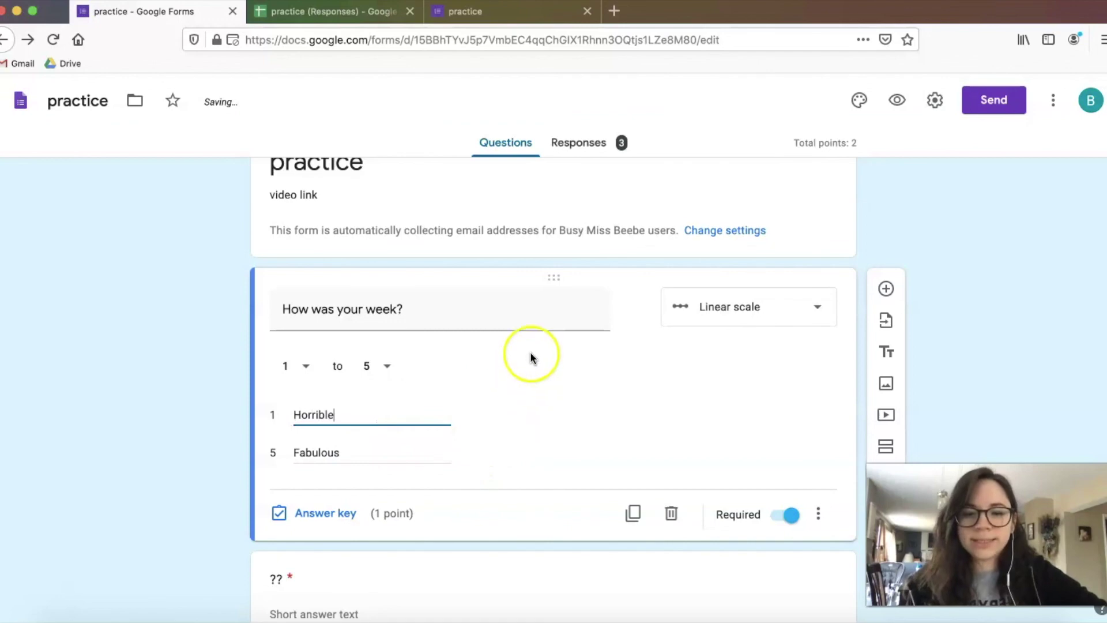
left_click(903, 105)
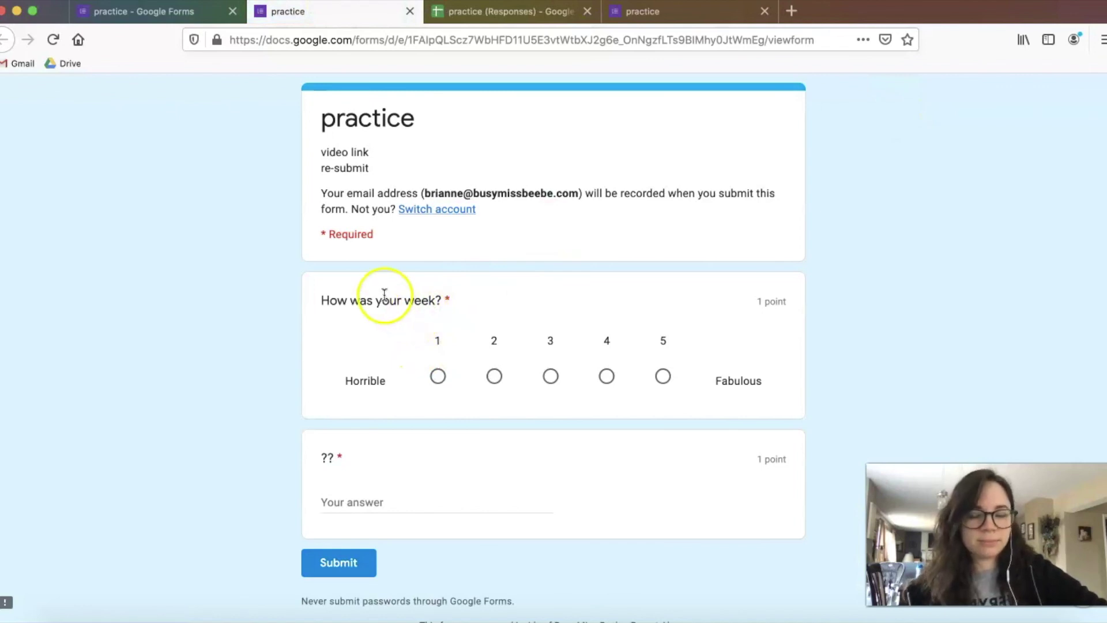
Test the preview's rating scale by picking 1 through 4, then return to the confirmation tab.
left_click(438, 376)
left_click(494, 378)
left_click(550, 376)
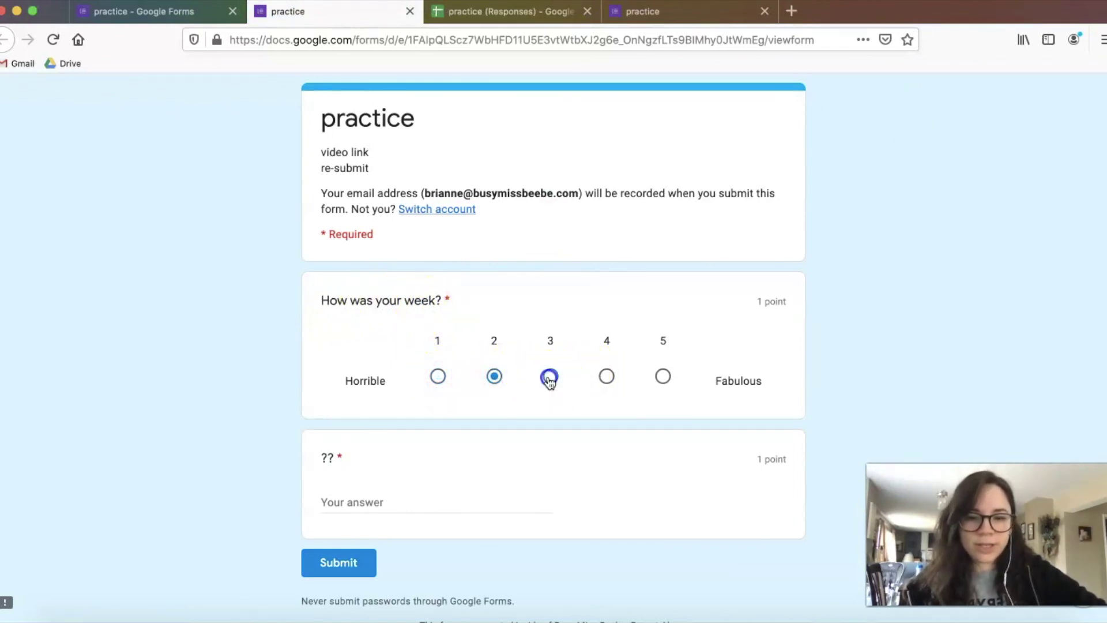
left_click(605, 378)
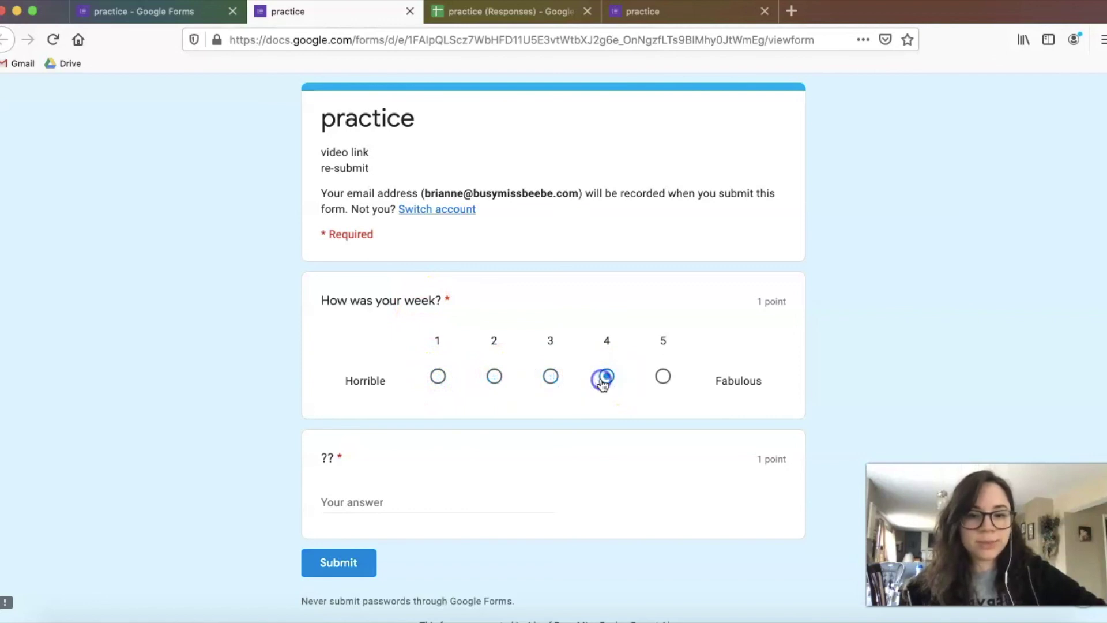
left_click(663, 13)
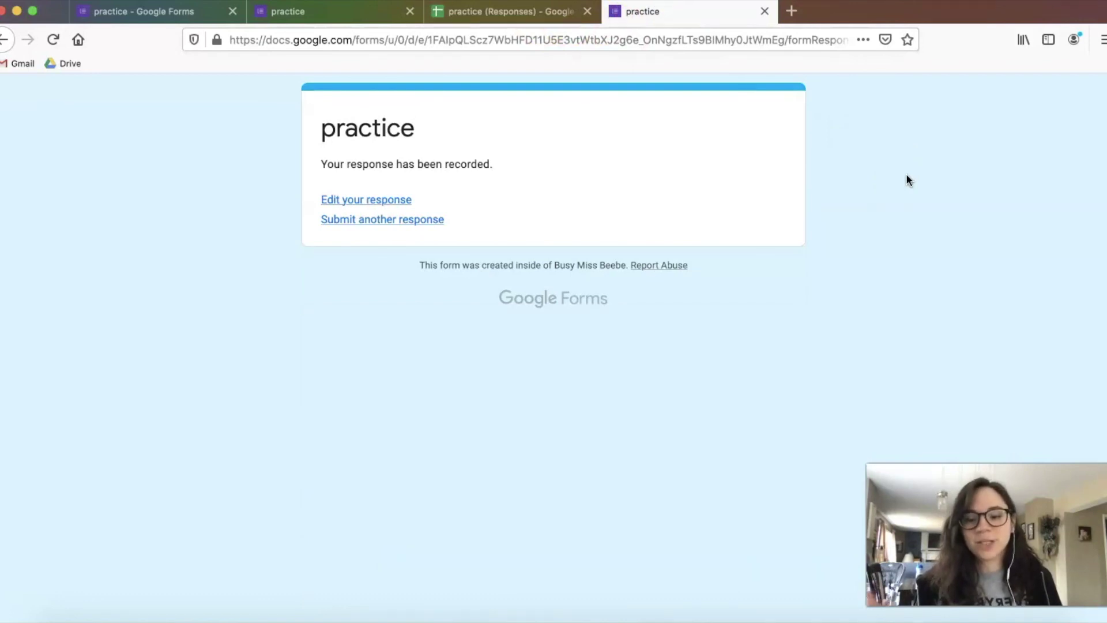